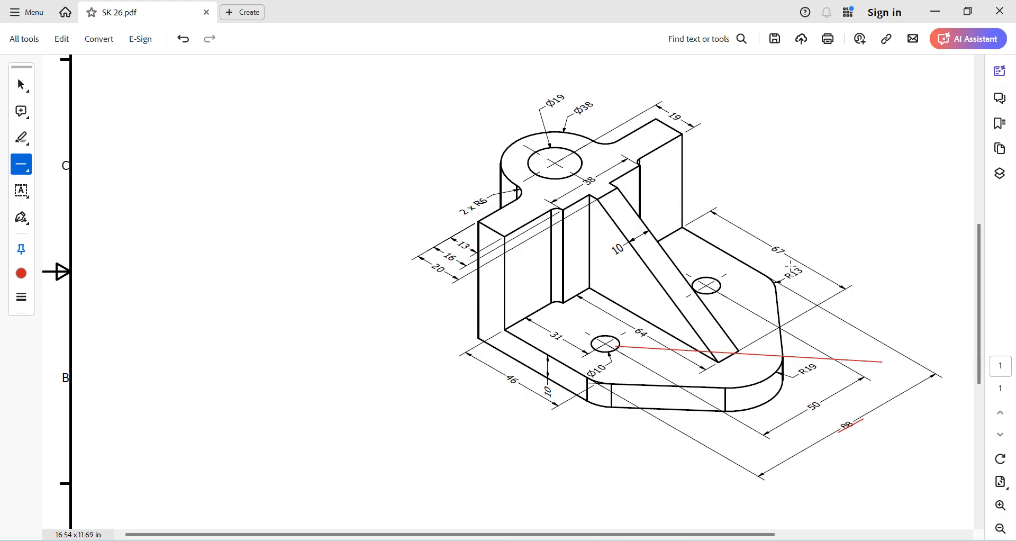
Switch to Autodesk Inventor and create a new part from the metric Standard (mm).ipt template
{"action": "left_click", "coordinate": [647, 540]}
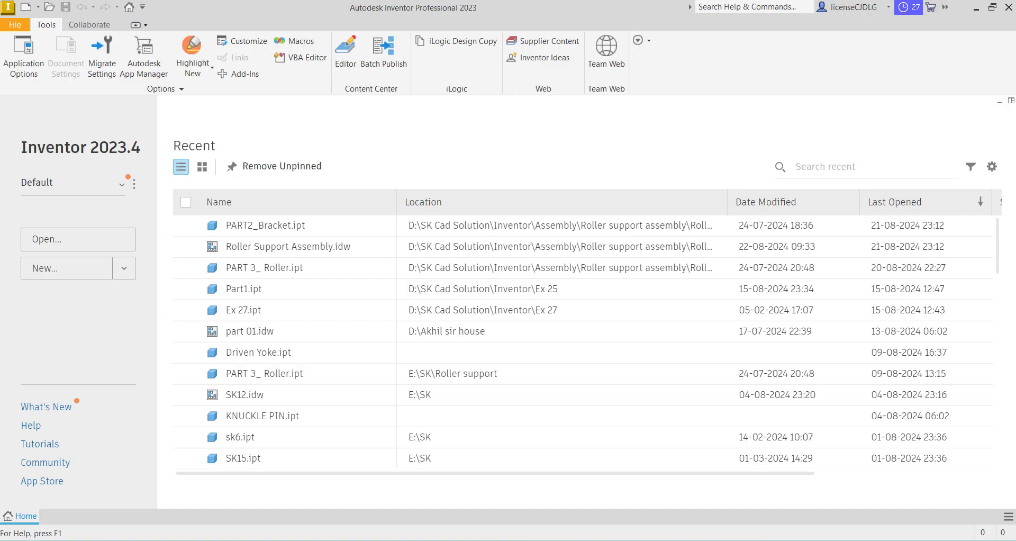
{"action": "left_click", "coordinate": [71, 271]}
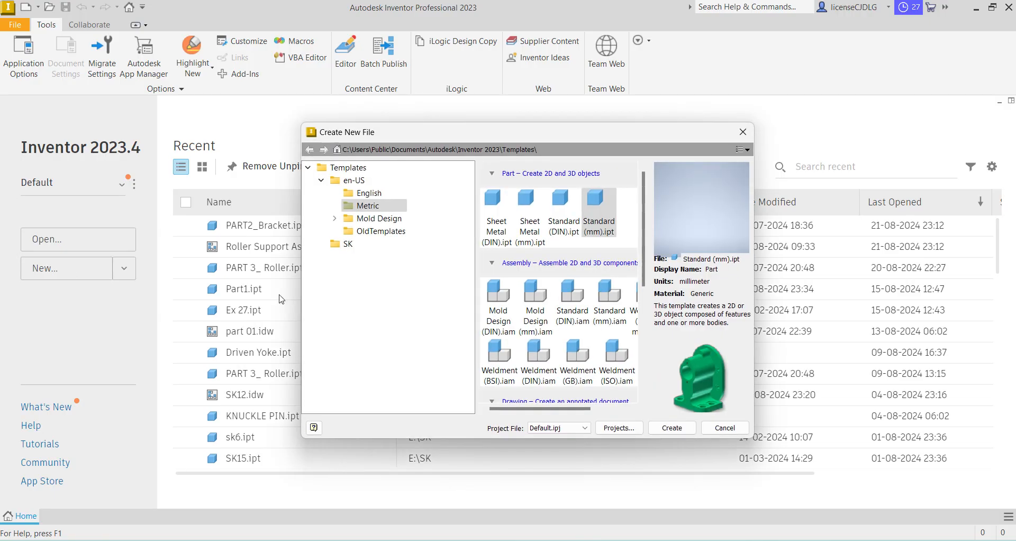
{"action": "left_click", "coordinate": [673, 429]}
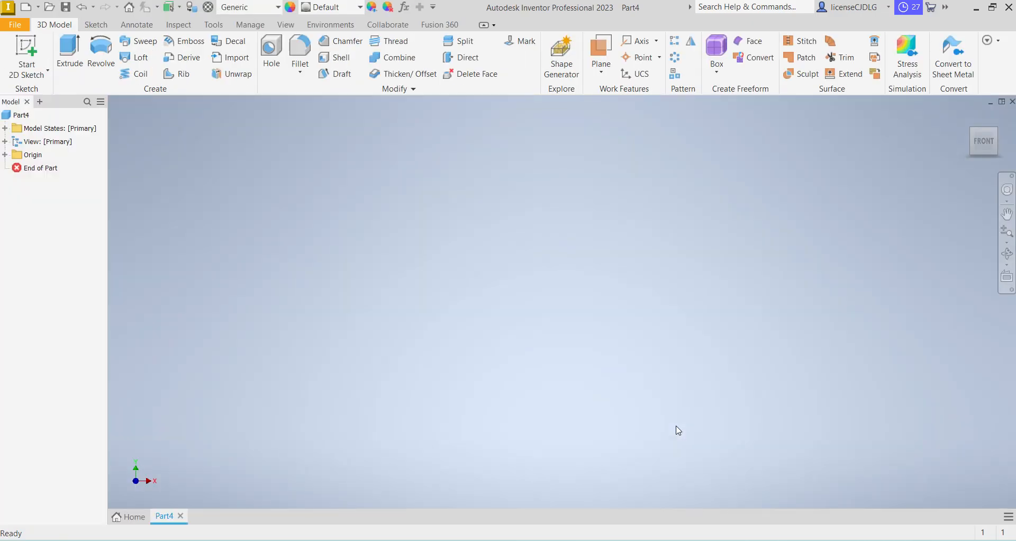
Start a sketch on the horizontal XZ plane and draw a 38 mm circle centred on the vertical axis about 10 mm below the origin
{"action": "left_click", "coordinate": [26, 53]}
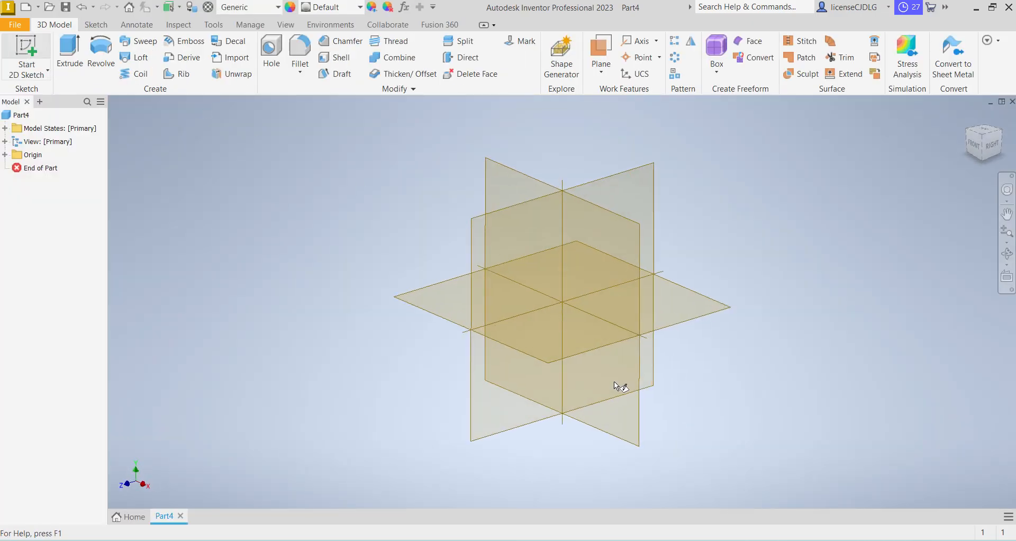
{"action": "left_click", "coordinate": [578, 356]}
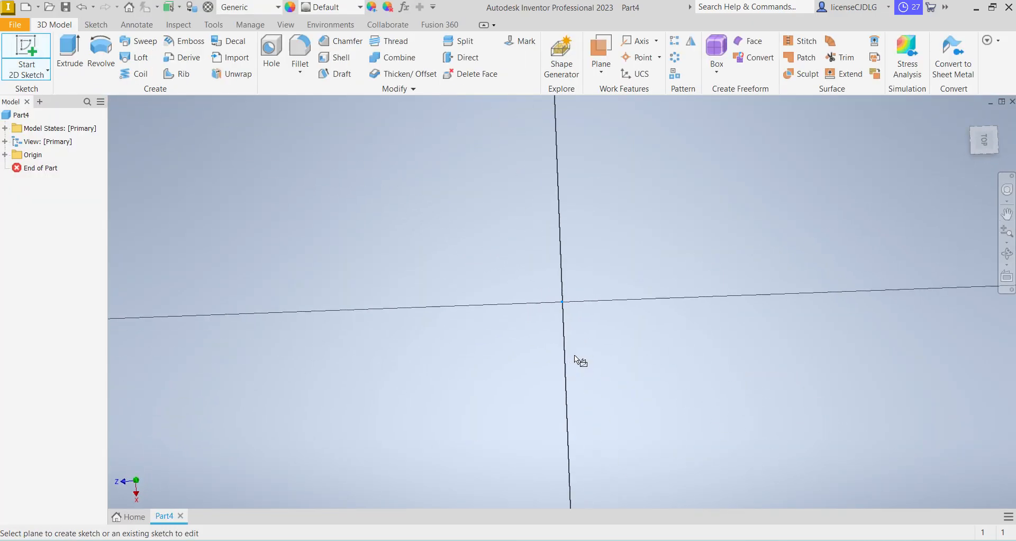
{"action": "left_click", "coordinate": [100, 50]}
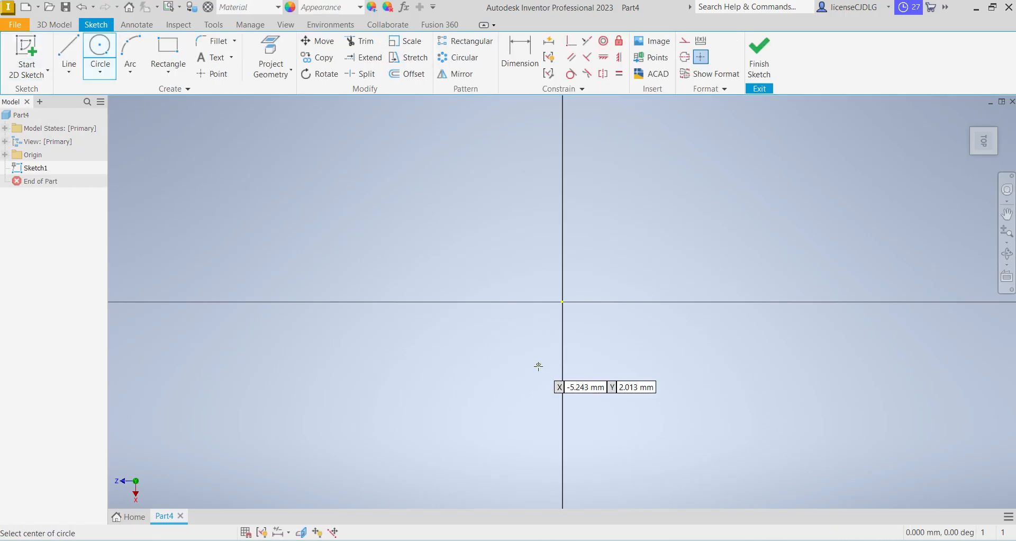
{"action": "left_click", "coordinate": [563, 420]}
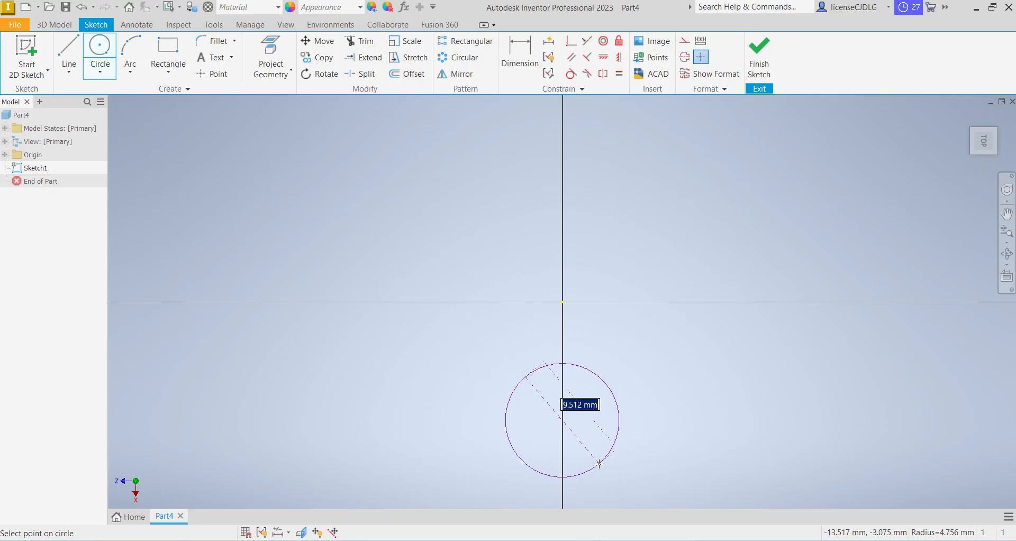
{"action": "type", "text": "38"}
{"action": "key", "text": "Return"}
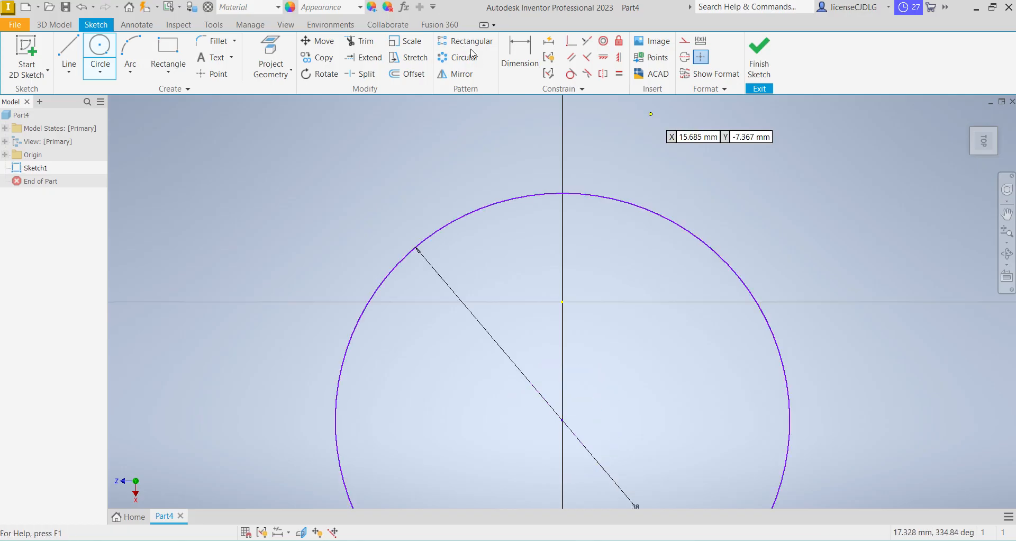
Dimension the distance from the origin to the circle's centre as 67 mm
{"action": "left_click", "coordinate": [520, 56]}
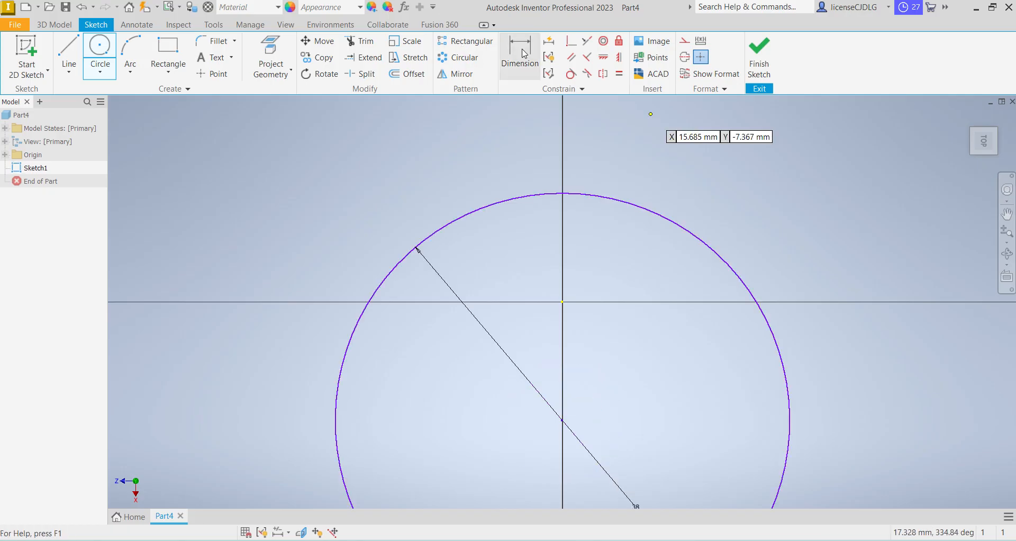
{"action": "left_click", "coordinate": [564, 305]}
{"action": "left_click", "coordinate": [563, 420]}
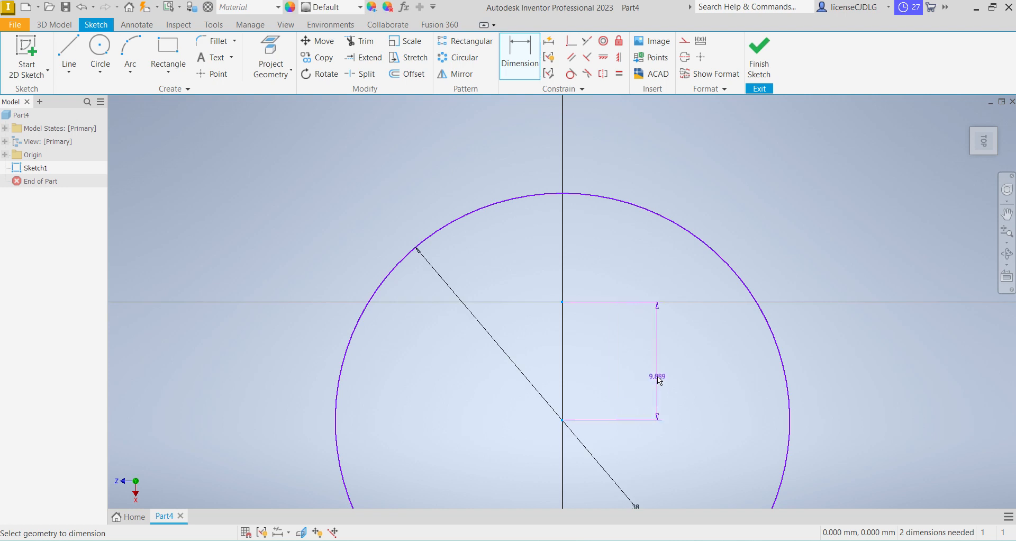
{"action": "left_click", "coordinate": [657, 375]}
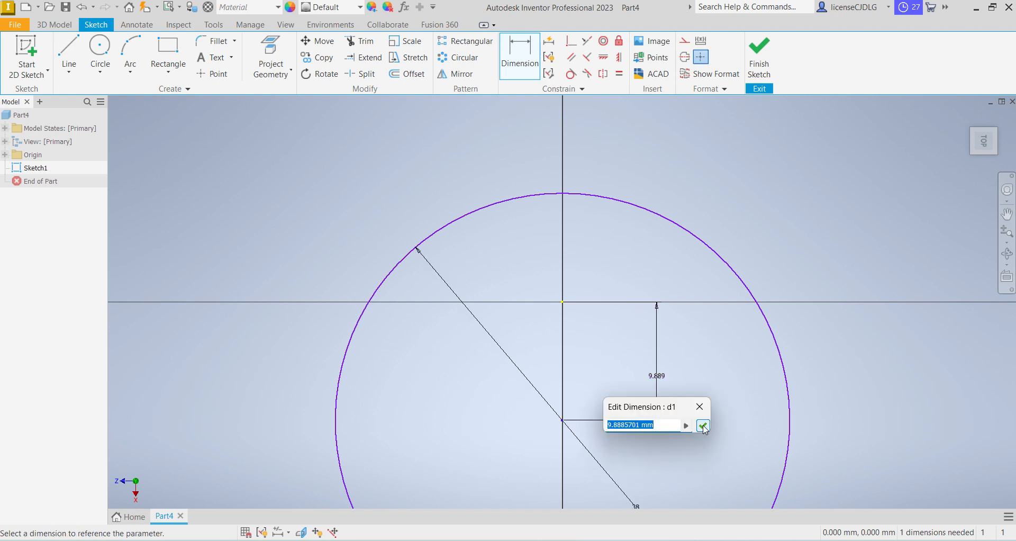
{"action": "type", "text": "67"}
{"action": "left_click", "coordinate": [702, 425]}
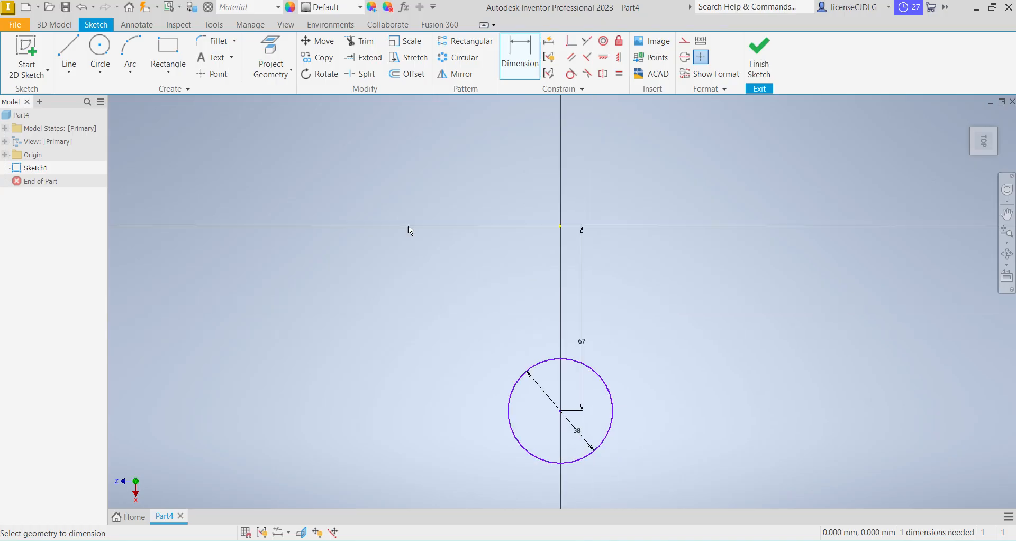
Change the distance between the origin and the circle's centre to 80 mm
{"action": "left_click", "coordinate": [582, 342]}
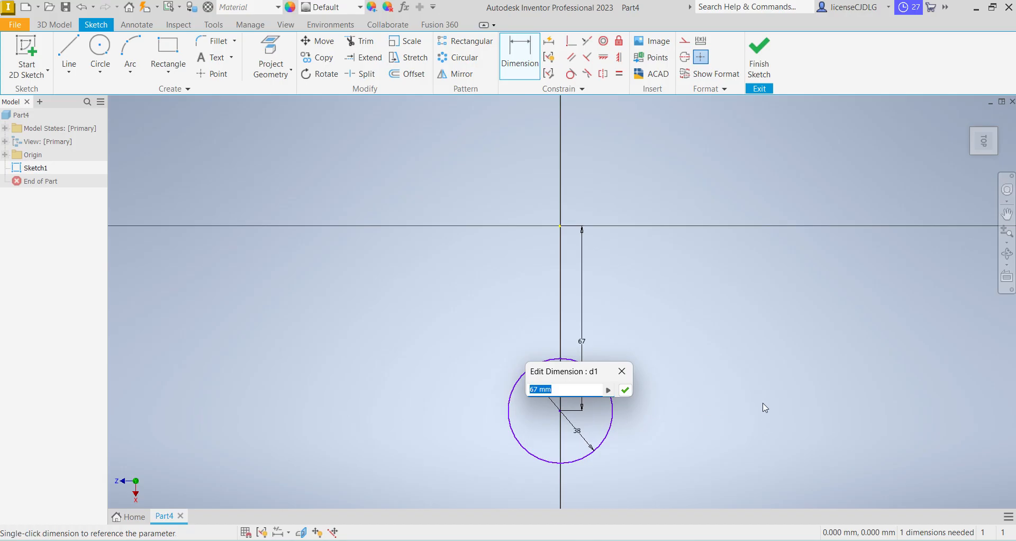
{"action": "type", "text": "67+13"}
{"action": "key", "text": "Return"}
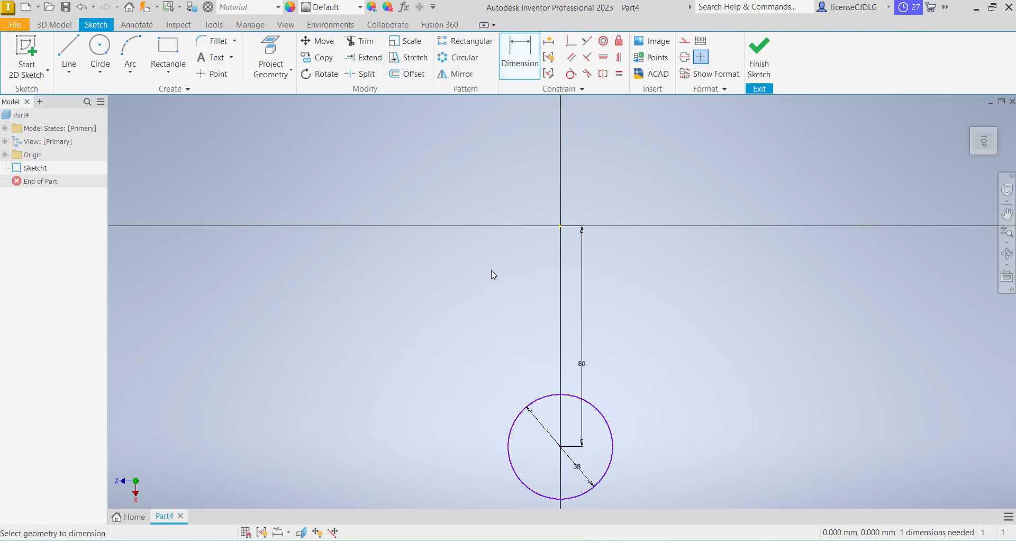
Draw a straight line from the origin to the centre of the 38 mm circle
{"action": "left_click", "coordinate": [69, 52]}
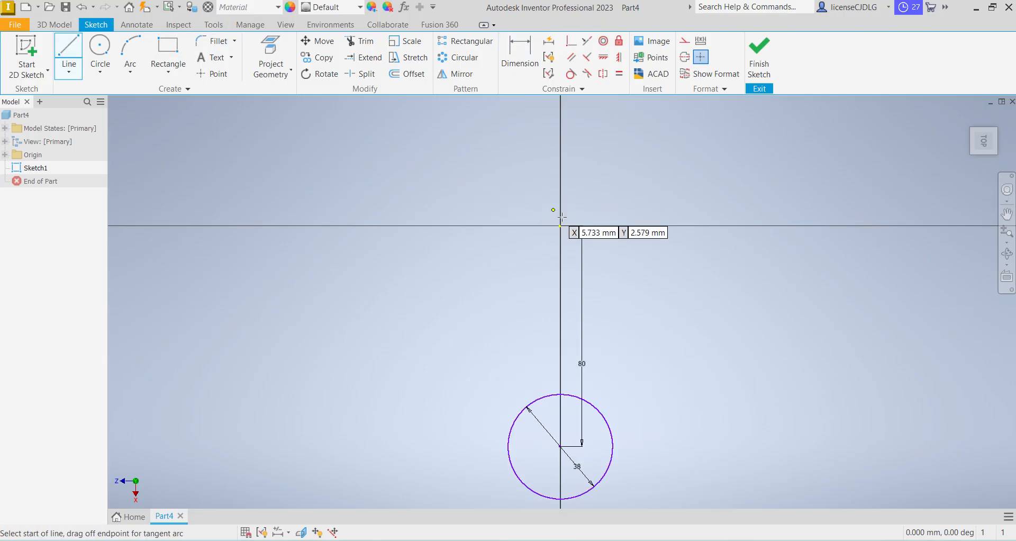
{"action": "left_click", "coordinate": [560, 226]}
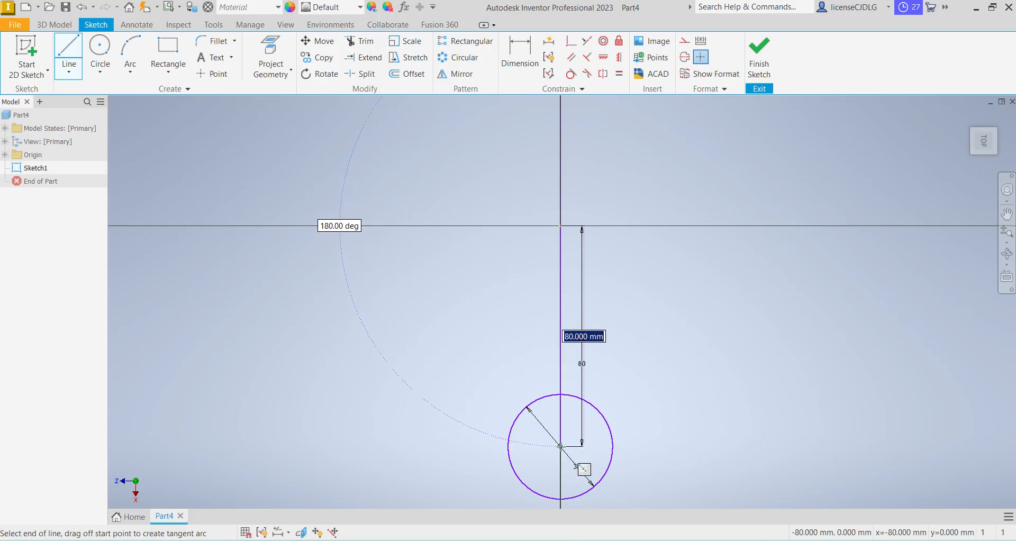
{"action": "left_click", "coordinate": [560, 446]}
{"action": "right_click", "coordinate": [703, 359]}
{"action": "left_click", "coordinate": [739, 361]}
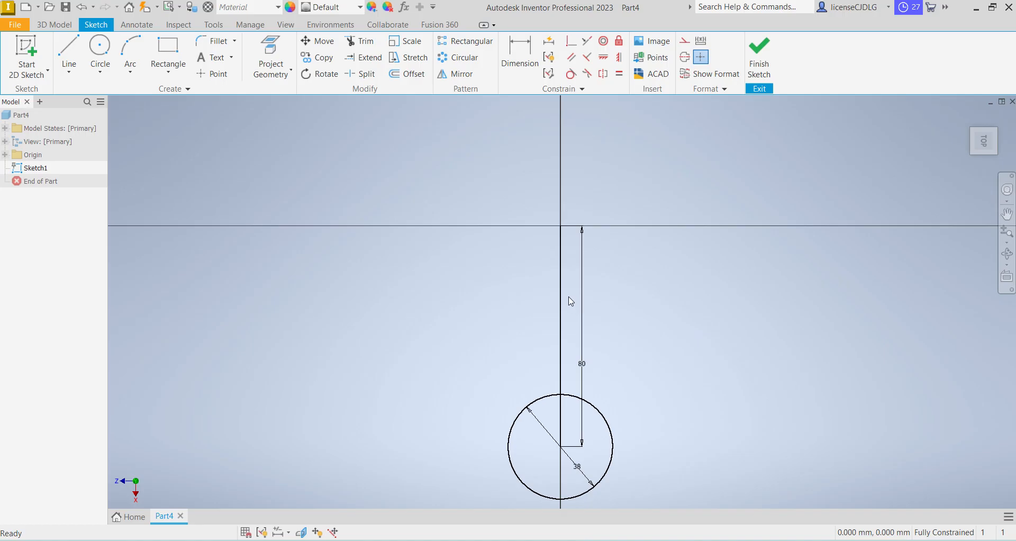
Convert the line between the origin and the circle's centre into construction geometry
{"action": "left_click", "coordinate": [560, 296]}
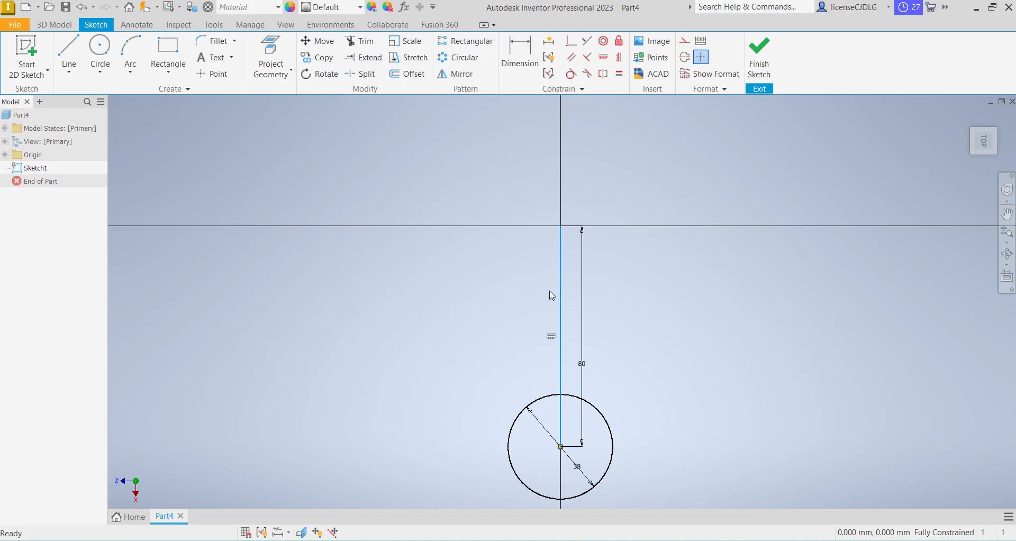
{"action": "left_click", "coordinate": [686, 45]}
{"action": "left_click", "coordinate": [706, 169]}
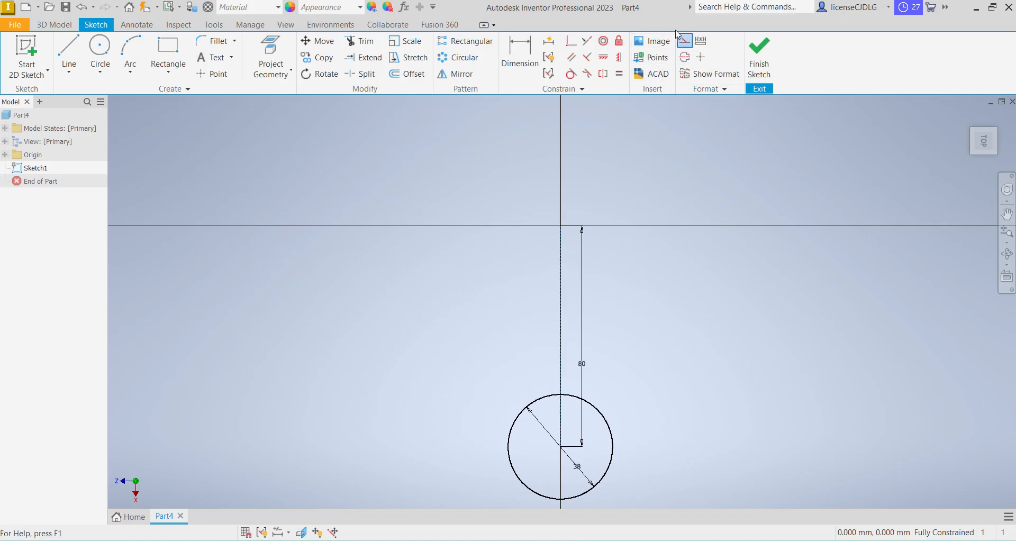
{"action": "left_click", "coordinate": [690, 43]}
Sketch a three-line open profile around the centreline, about 139 mm wide along the horizontal axis with downward sides about 55 mm long
{"action": "left_click", "coordinate": [68, 50]}
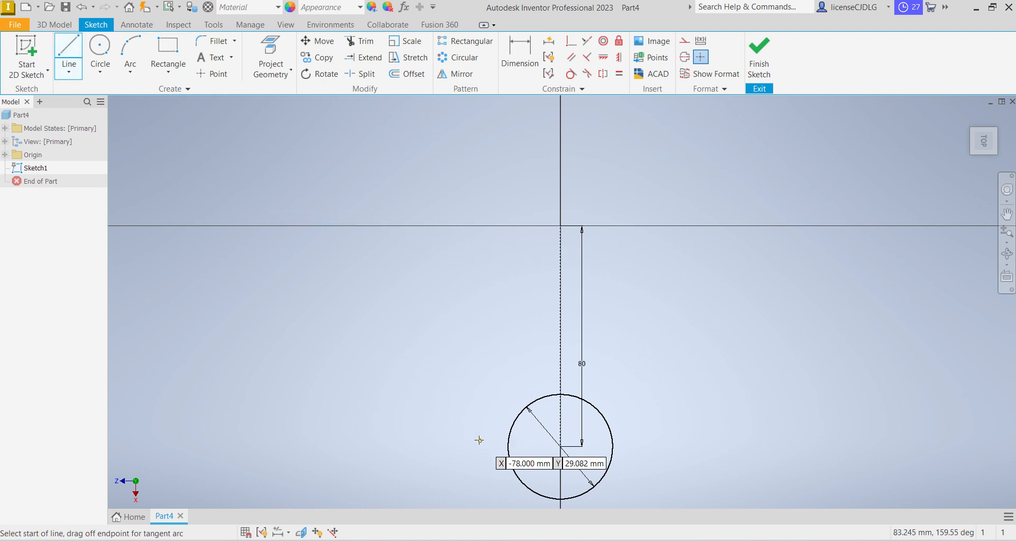
{"action": "left_click", "coordinate": [368, 377]}
{"action": "left_click", "coordinate": [368, 225]}
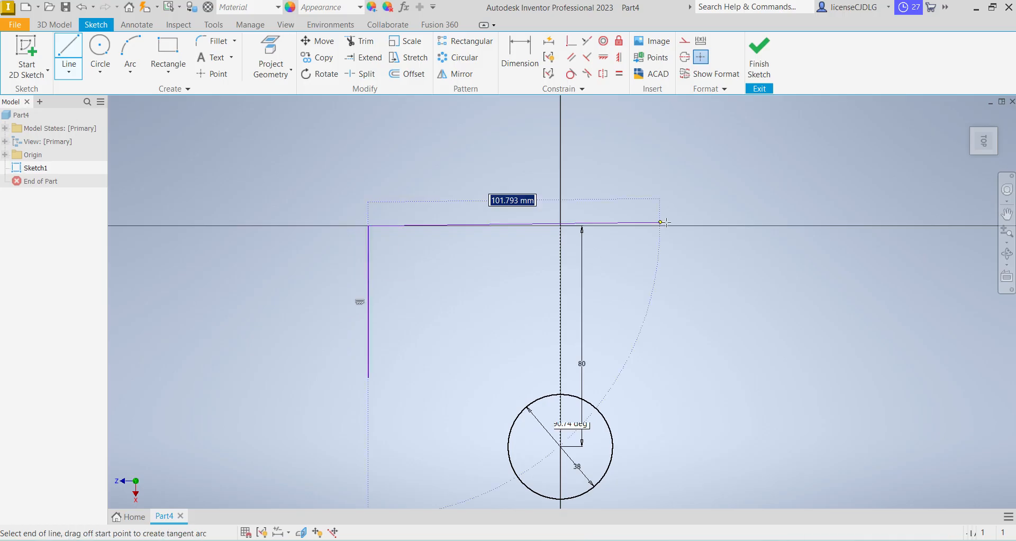
{"action": "left_click", "coordinate": [750, 225]}
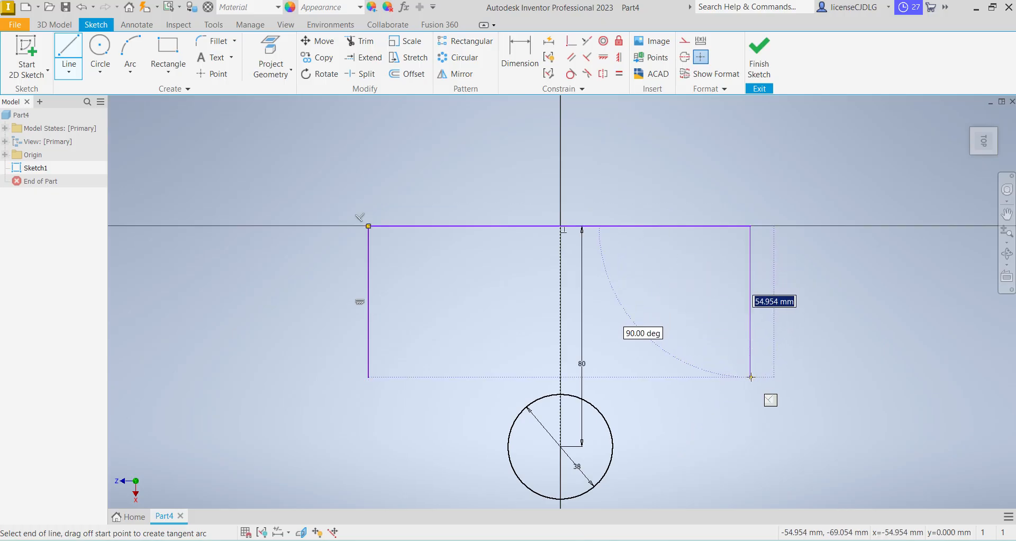
{"action": "left_click", "coordinate": [751, 377]}
{"action": "right_click", "coordinate": [751, 377]}
{"action": "left_click", "coordinate": [806, 379]}
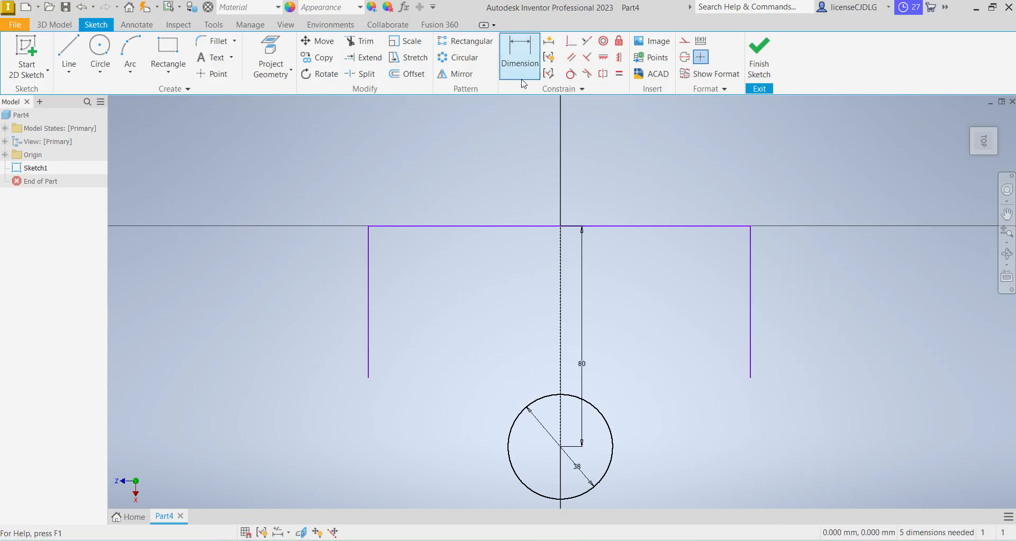
Dimension the open profile's upper line to a width of 88 mm
{"action": "left_click", "coordinate": [520, 58]}
{"action": "left_click", "coordinate": [538, 227]}
{"action": "left_click", "coordinate": [529, 183]}
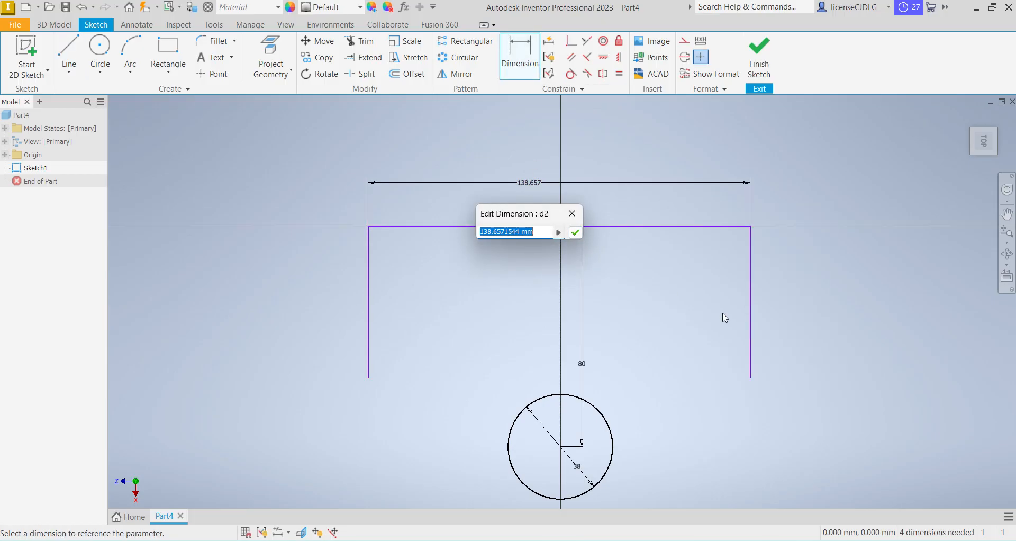
{"action": "type", "text": "88"}
{"action": "key", "text": "Return"}
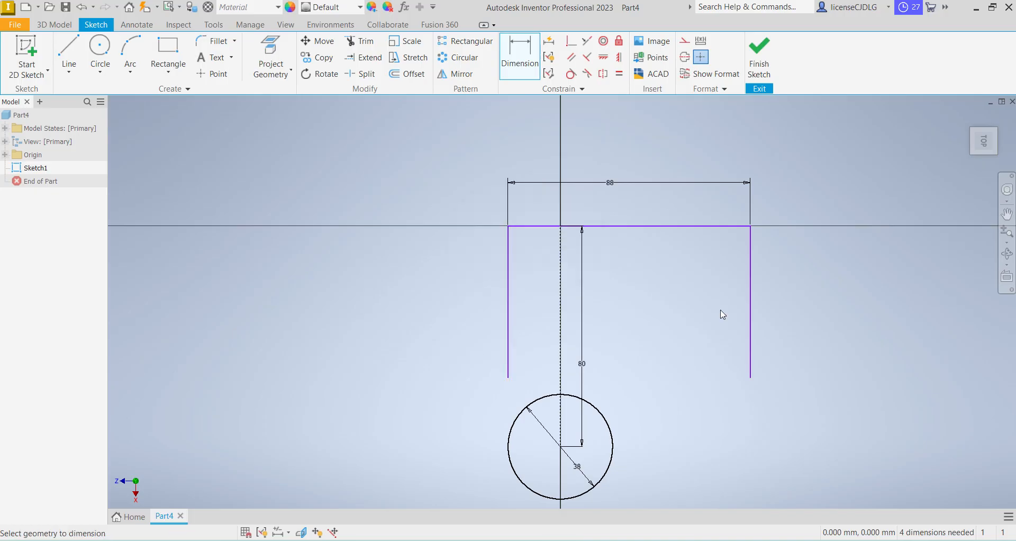
Dimension the distance from the profile's left side line to the construction centreline as 44 mm
{"action": "left_click", "coordinate": [508, 323]}
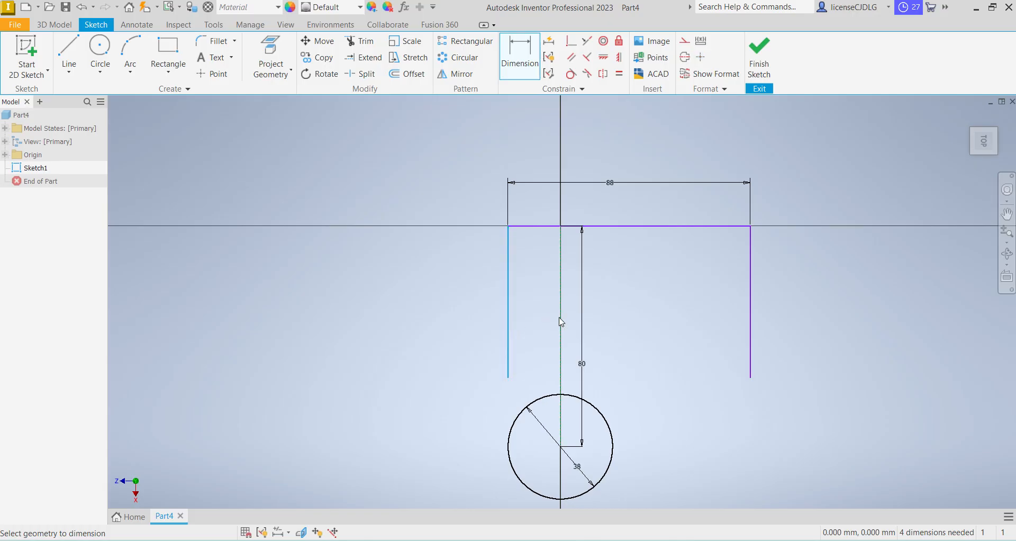
{"action": "left_click", "coordinate": [560, 319]}
{"action": "left_click", "coordinate": [451, 283]}
{"action": "type", "text": "44"}
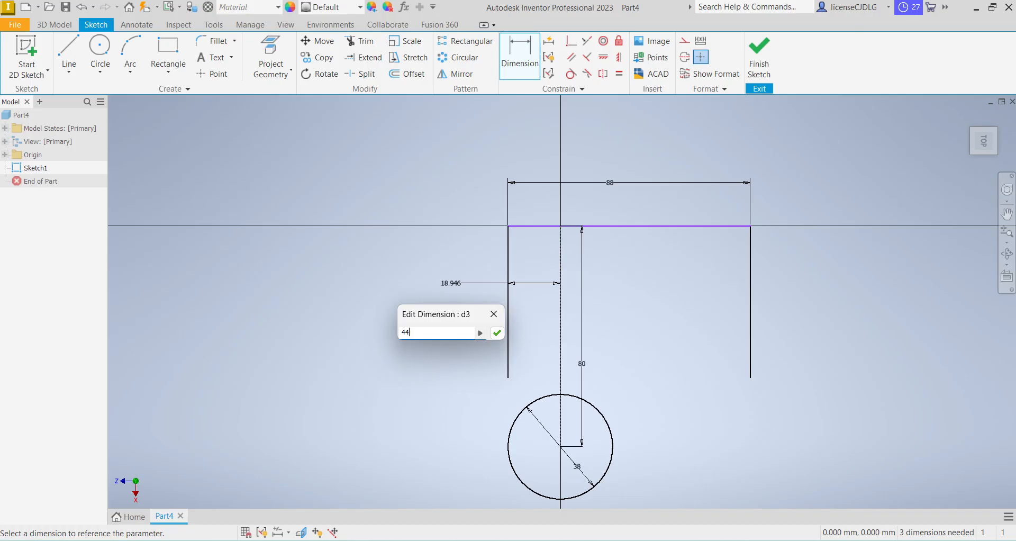
{"action": "key", "text": "Return"}
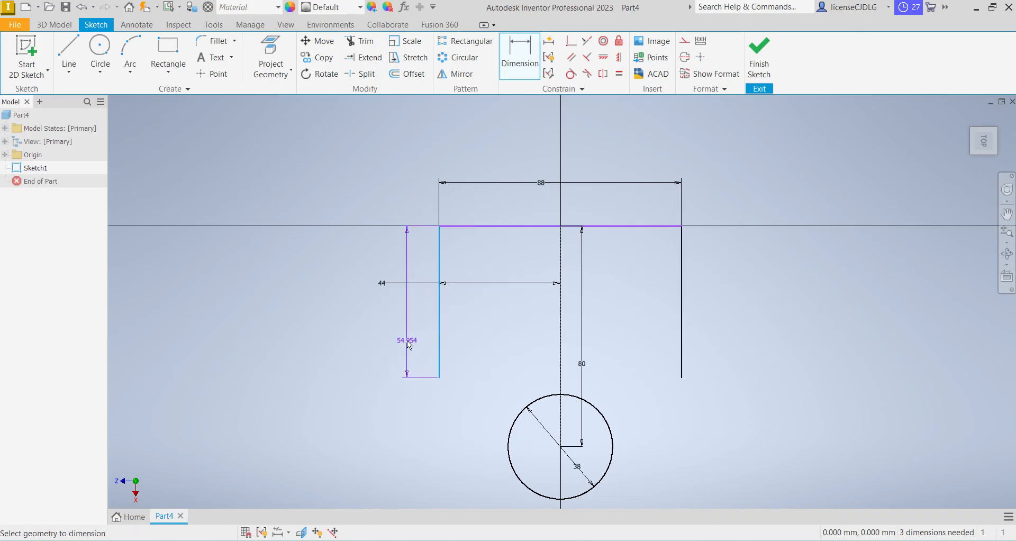
Dimension the profile's left side line to a length of 46 mm
{"action": "left_click", "coordinate": [406, 341]}
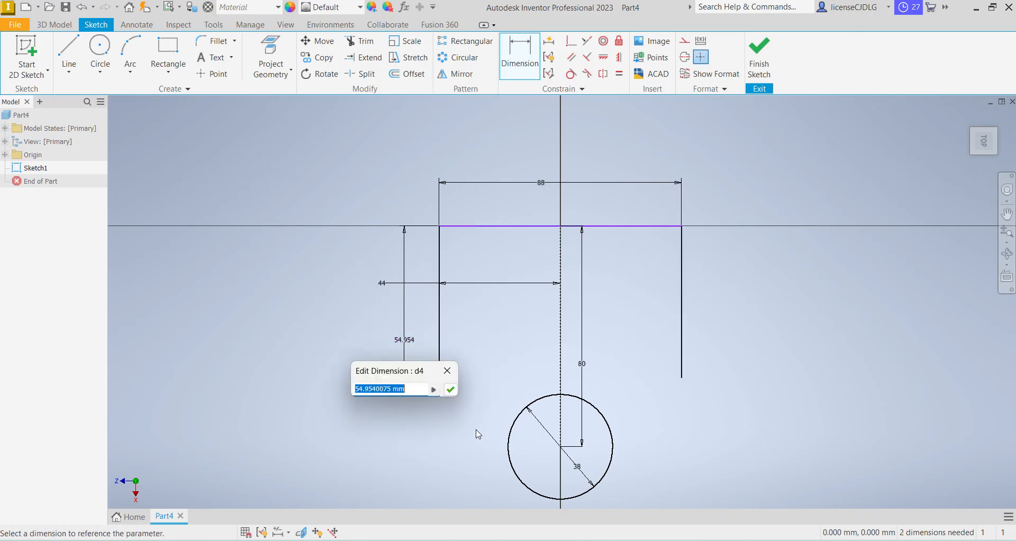
{"action": "type", "text": "46"}
{"action": "key", "text": "Return"}
Align the lower endpoint of the right side line with the left one's lower endpoint using a Vertical constraint
{"action": "left_click", "coordinate": [618, 61]}
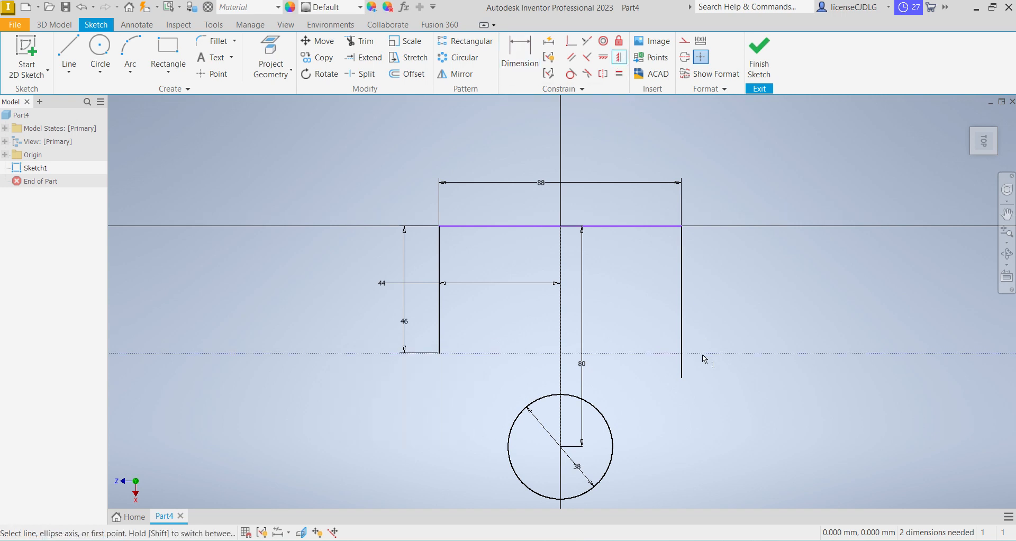
{"action": "left_click", "coordinate": [681, 377]}
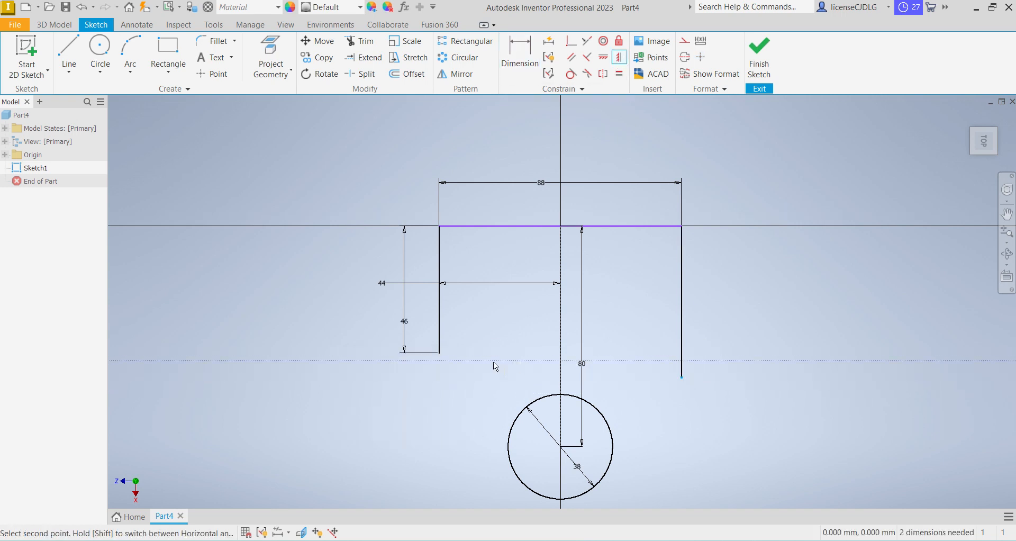
{"action": "left_click", "coordinate": [439, 352]}
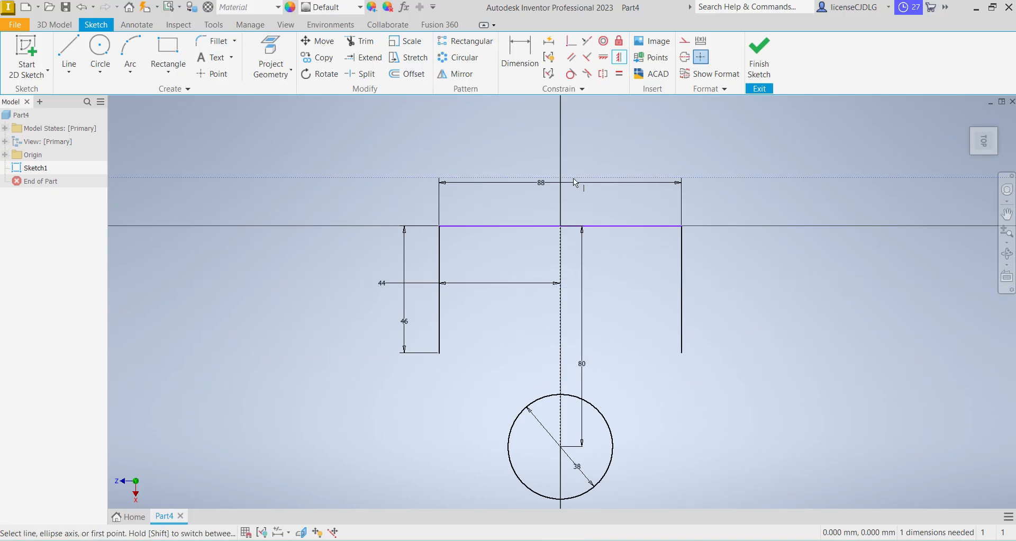
{"action": "left_click", "coordinate": [602, 62]}
{"action": "left_click", "coordinate": [560, 226]}
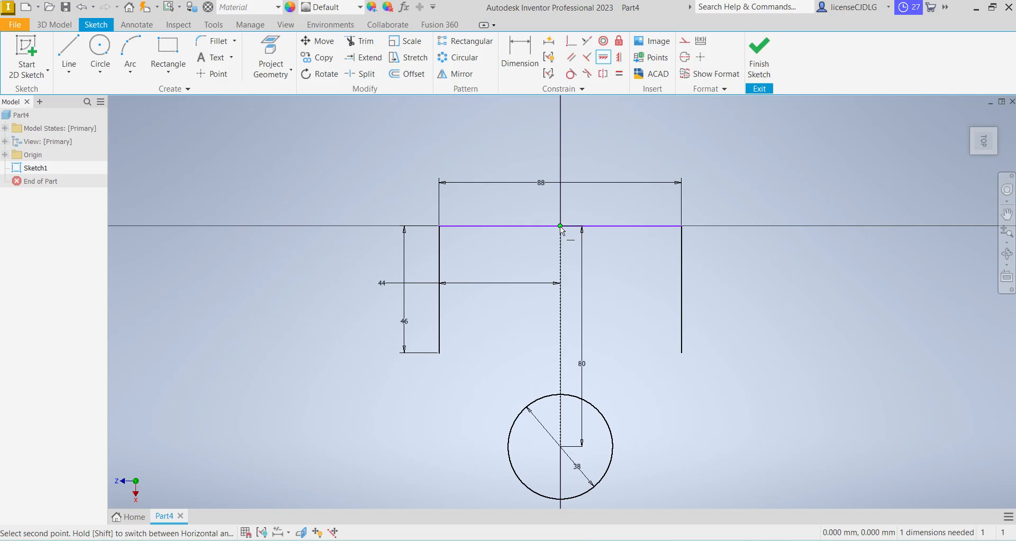
{"action": "left_click", "coordinate": [561, 227]}
{"action": "key", "text": "Escape"}
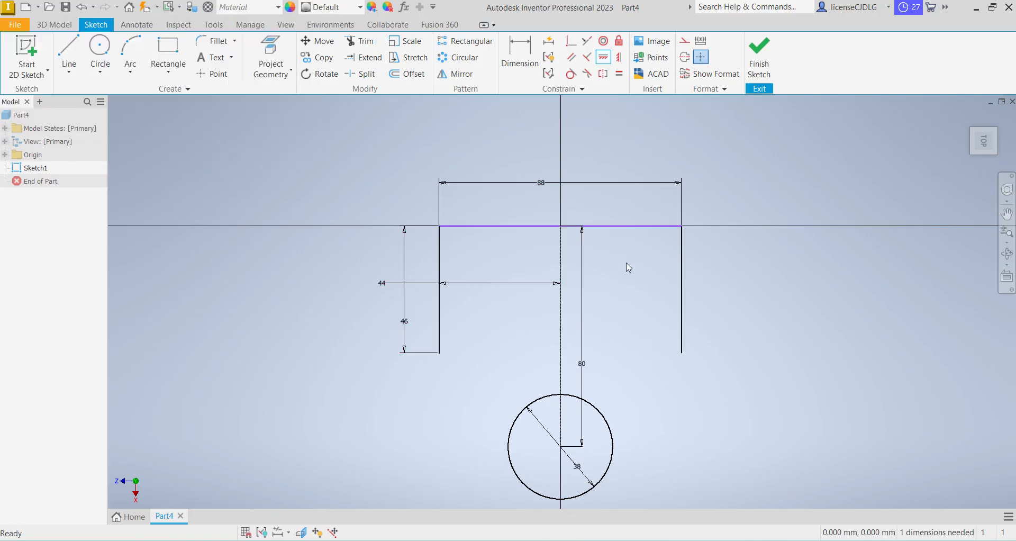
Try to align the upper line's left endpoint with the point at the origin using a Vertical constraint
{"action": "left_click", "coordinate": [618, 57]}
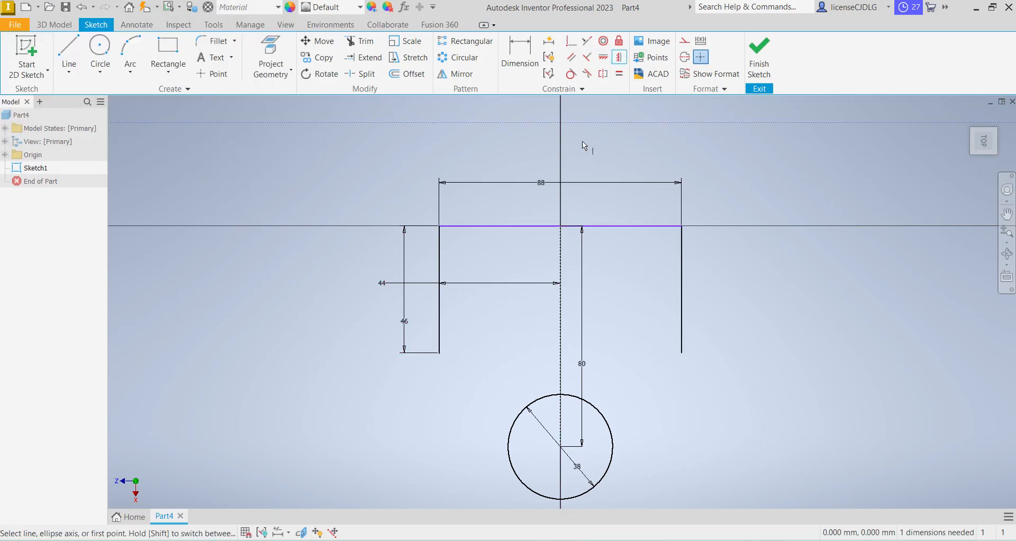
{"action": "left_click", "coordinate": [560, 227]}
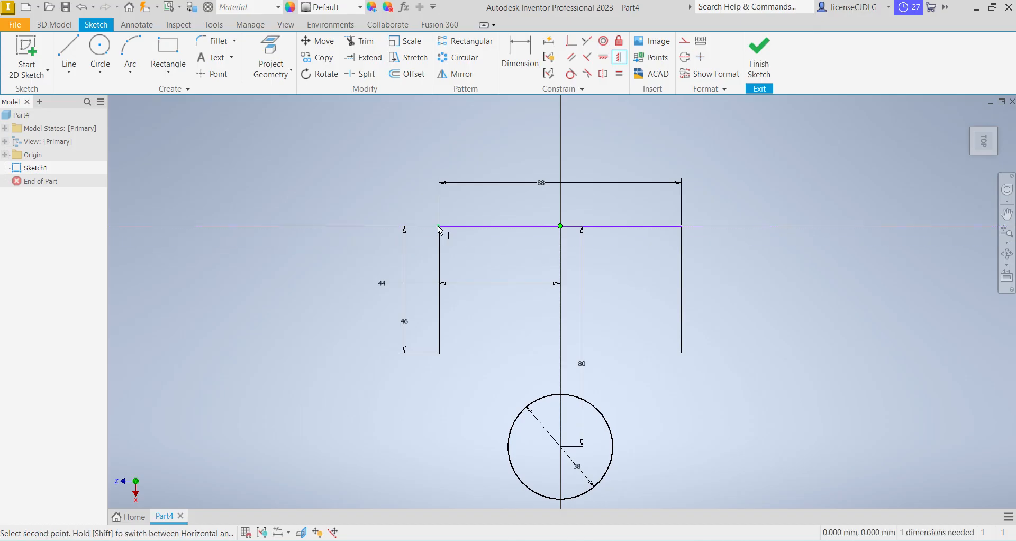
{"action": "left_click", "coordinate": [437, 226]}
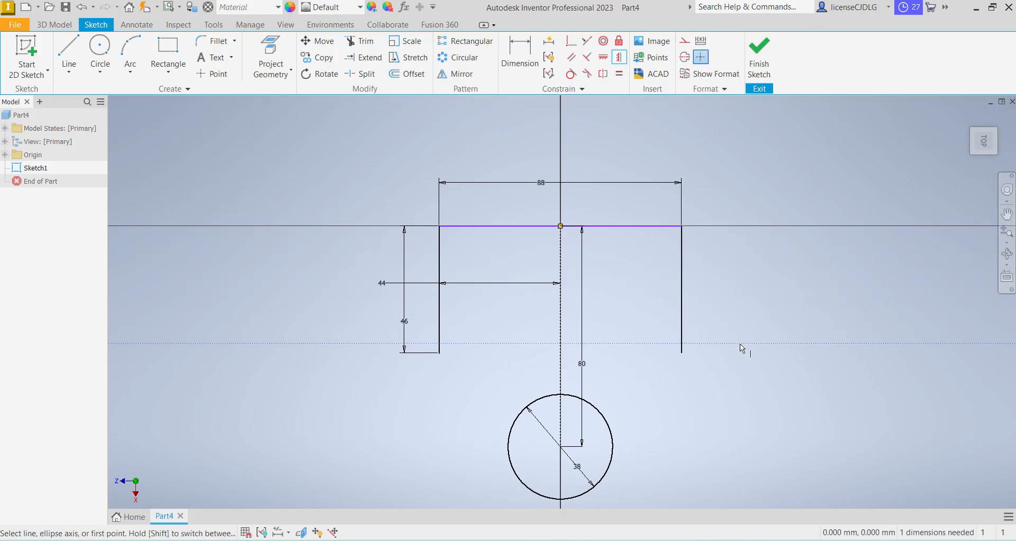
{"action": "key", "text": "Escape"}
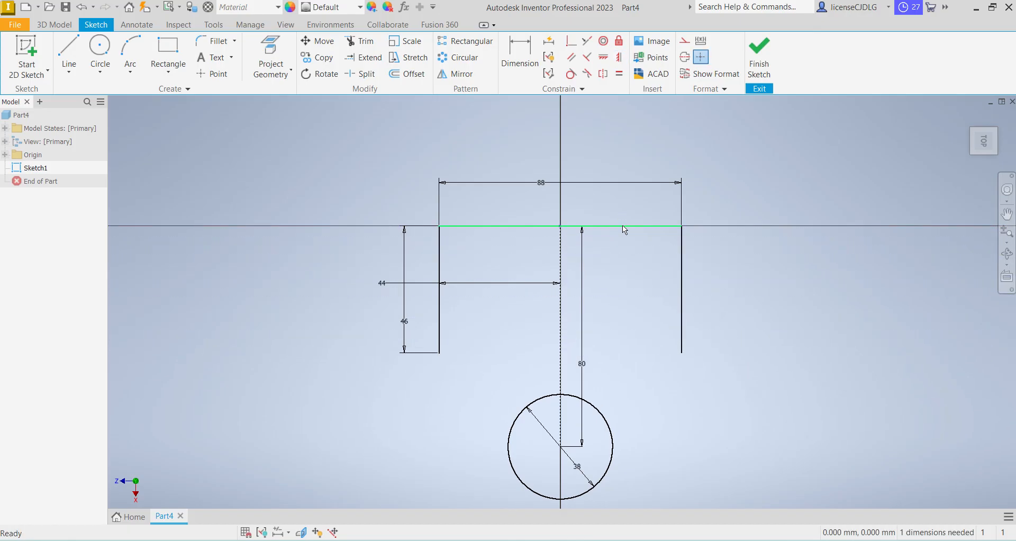
Pull the upper line off the origin, then align its midpoint with the origin using a Vertical constraint
{"action": "left_click_drag", "start_coordinate": [622, 226], "coordinate": [619, 211]}
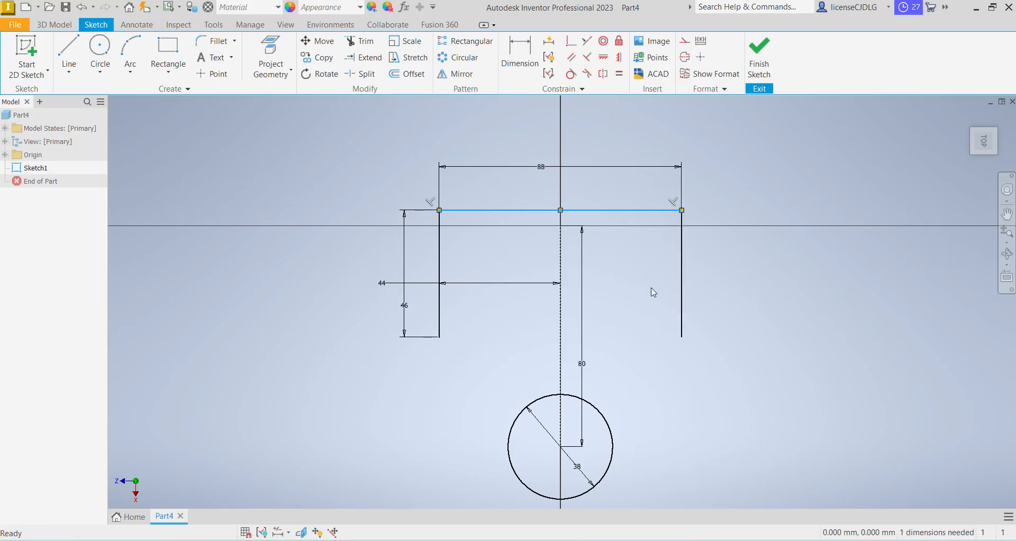
{"action": "left_click", "coordinate": [616, 59]}
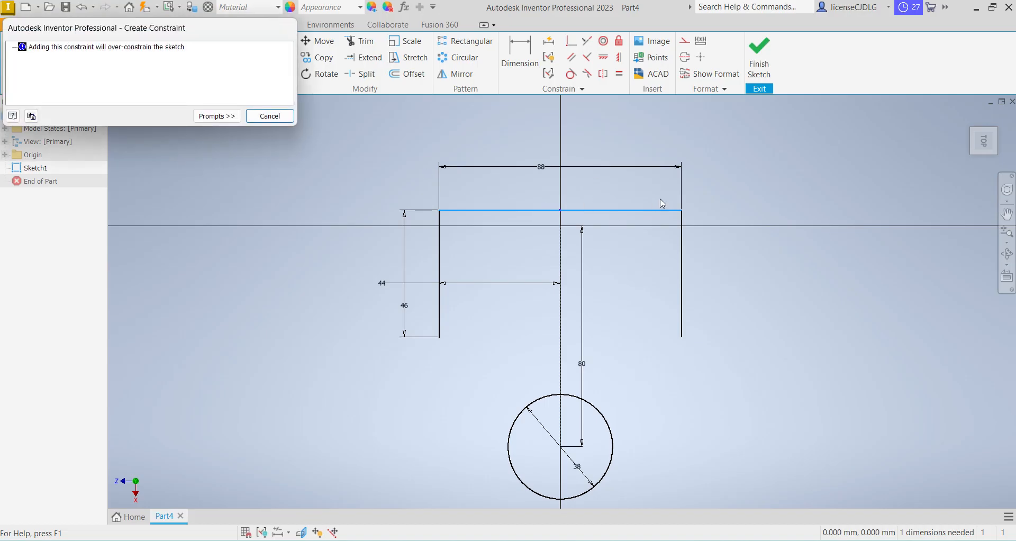
{"action": "key", "text": "Return"}
{"action": "left_click", "coordinate": [619, 58]}
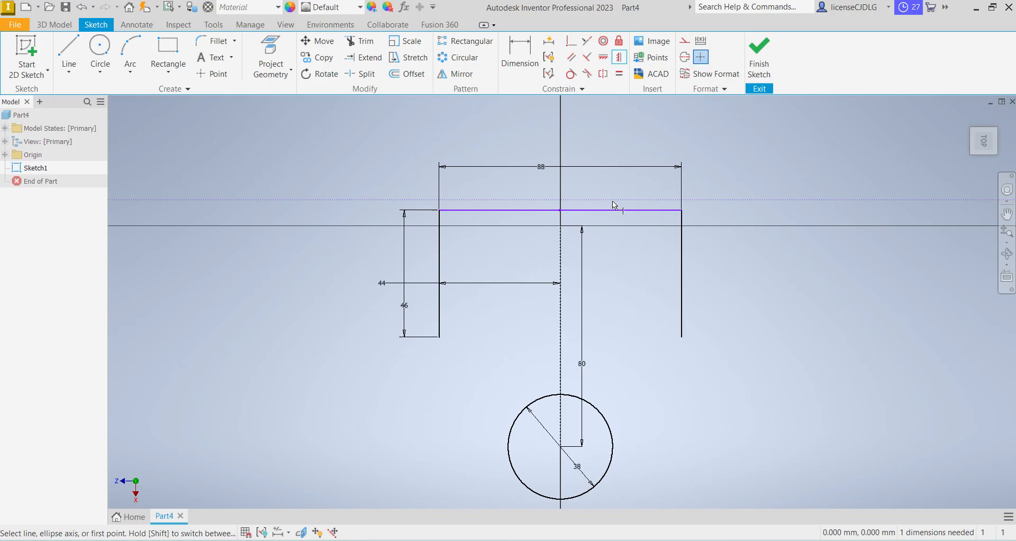
{"action": "left_click", "coordinate": [561, 212]}
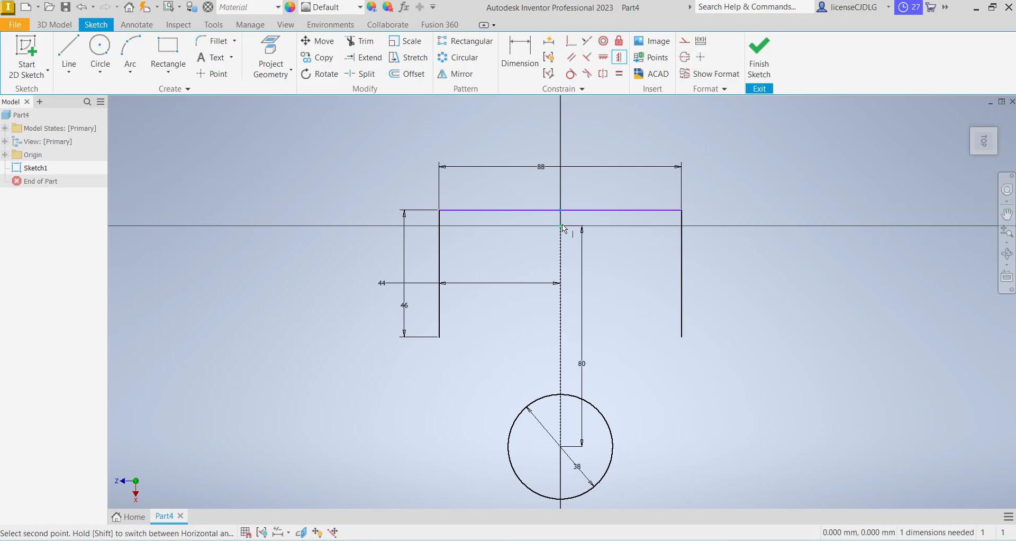
{"action": "left_click", "coordinate": [562, 227]}
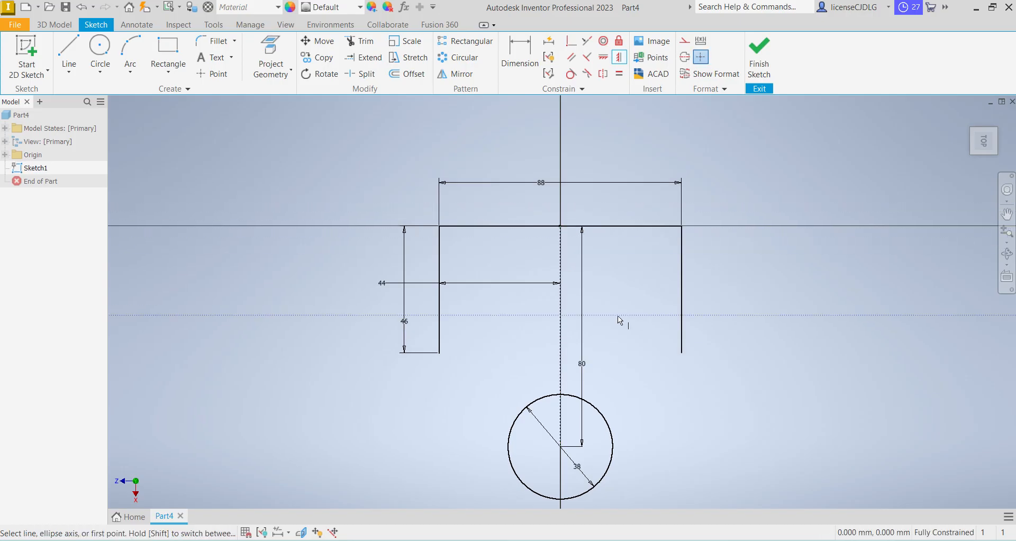
Draw a line from each side line's lower endpoint to the outer edge of the lower 38 mm circle, making both tangent to it
{"action": "left_click", "coordinate": [68, 53]}
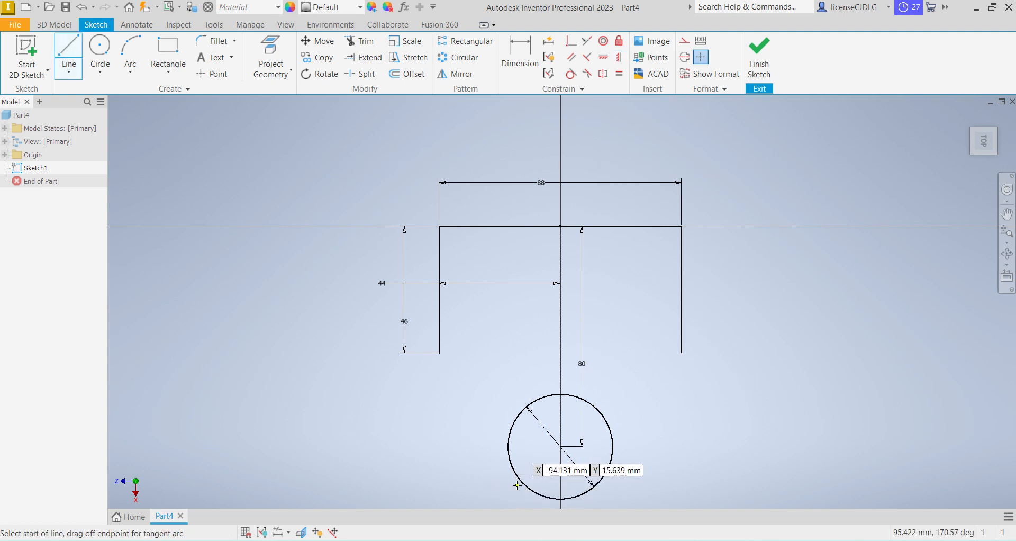
{"action": "left_click", "coordinate": [439, 352]}
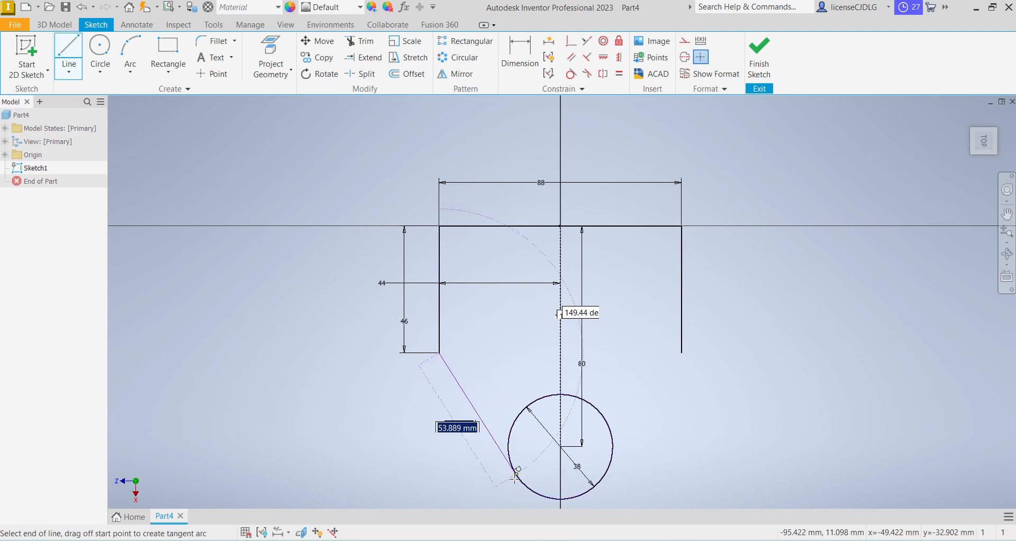
{"action": "double_click", "coordinate": [514, 473]}
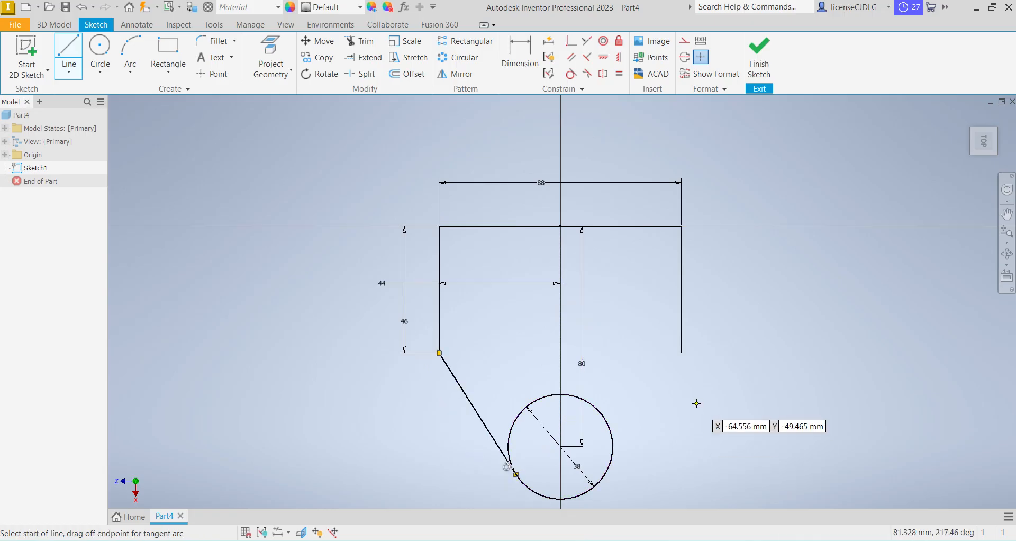
{"action": "left_click", "coordinate": [682, 351]}
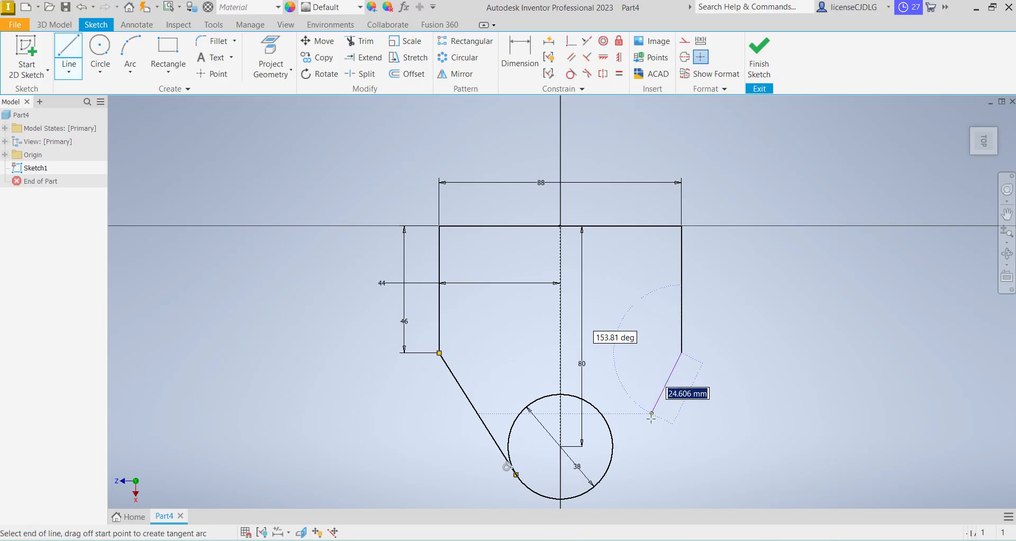
{"action": "double_click", "coordinate": [605, 476]}
{"action": "right_click", "coordinate": [710, 456]}
{"action": "left_click", "coordinate": [758, 458]}
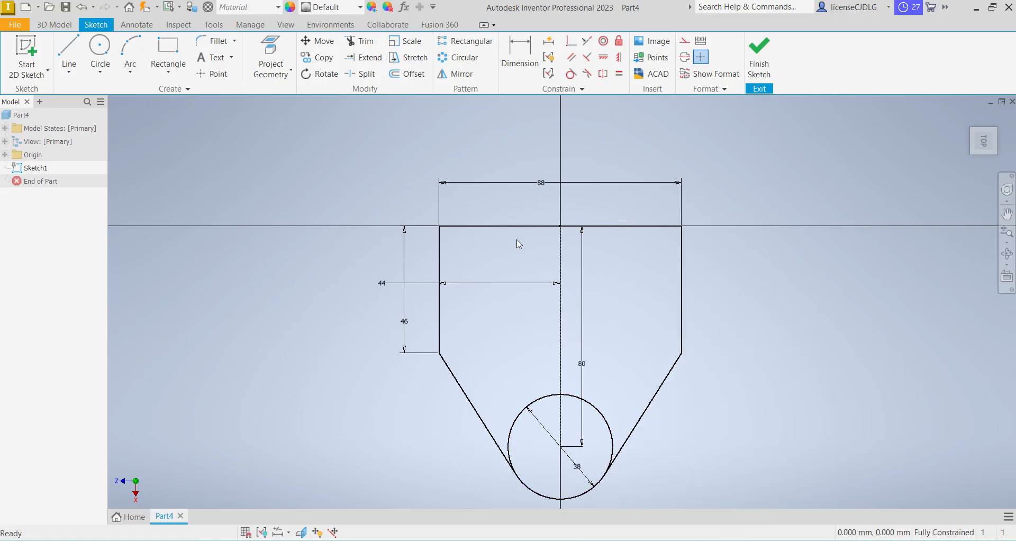
Sketch two concentric circles about 42 mm and 24 mm in diameter, centred about 11 mm above the upper line on the centreline
{"action": "left_click", "coordinate": [101, 52]}
{"action": "left_click", "coordinate": [560, 195]}
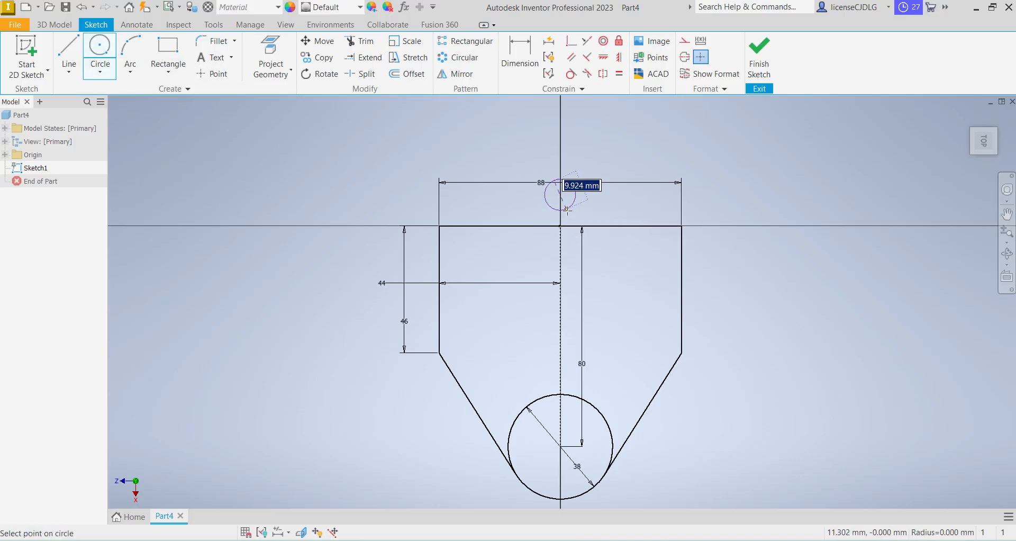
{"action": "left_click", "coordinate": [590, 243]}
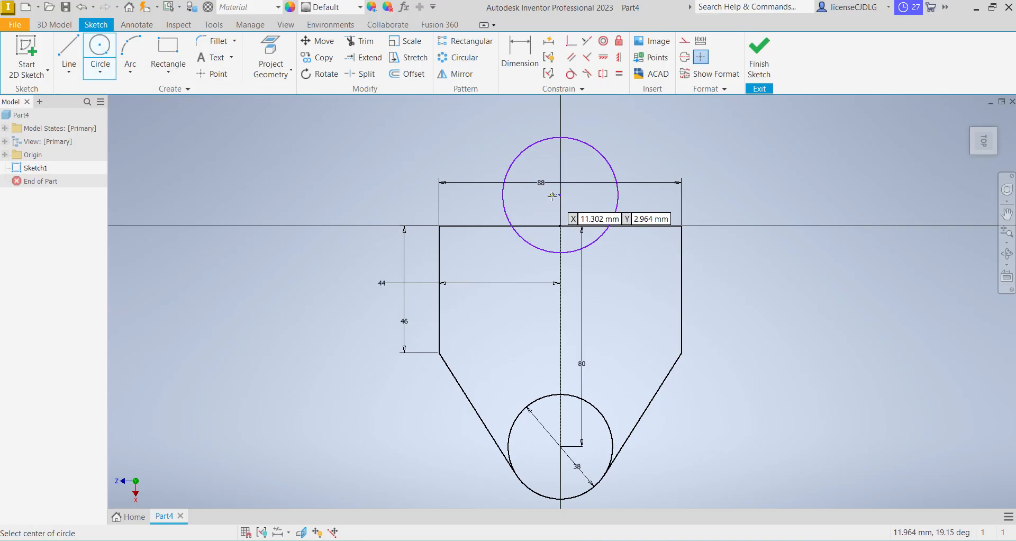
{"action": "left_click", "coordinate": [560, 195]}
{"action": "left_click", "coordinate": [593, 195]}
{"action": "right_click", "coordinate": [647, 137]}
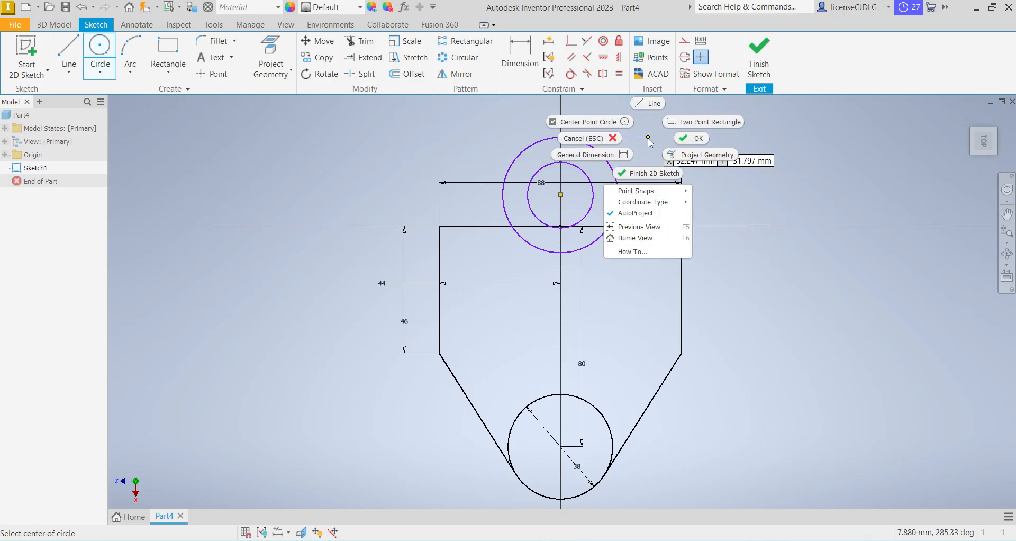
{"action": "left_click", "coordinate": [696, 143]}
Dimension the outer concentric circle to a diameter of 38 mm and the inner one to 19 mm
{"action": "key", "text": "d"}
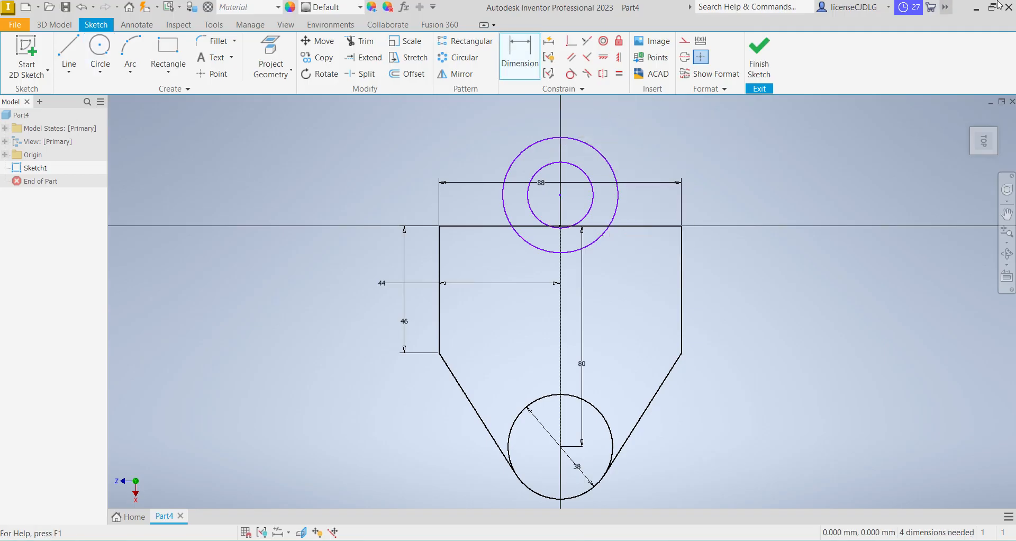
{"action": "left_click", "coordinate": [616, 167]}
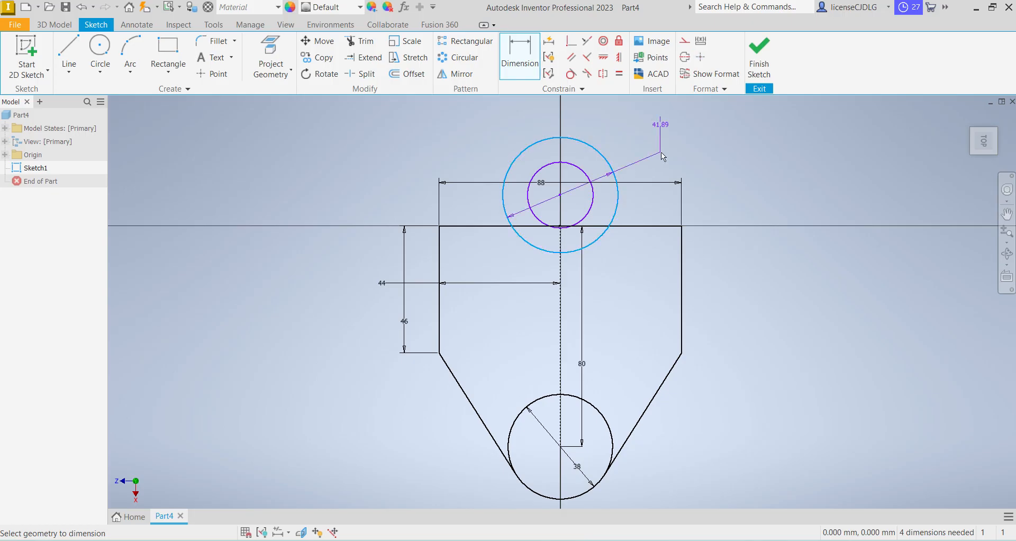
{"action": "left_click", "coordinate": [662, 151]}
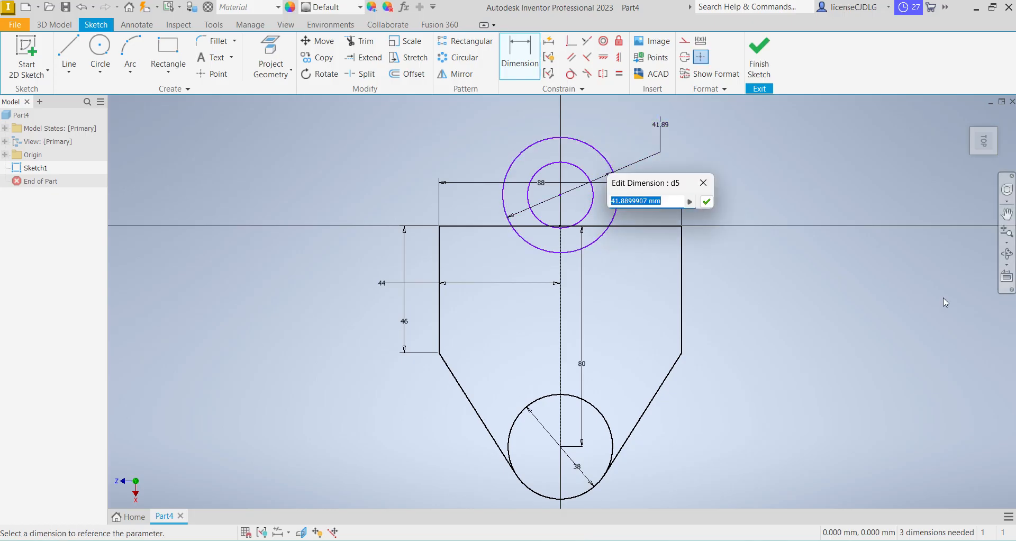
{"action": "type", "text": "38"}
{"action": "key", "text": "Return"}
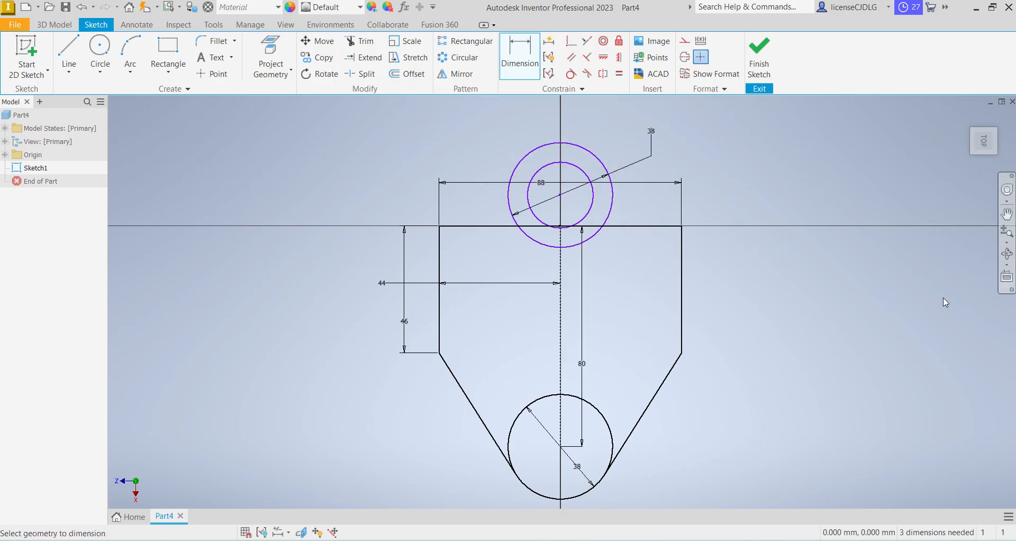
{"action": "left_click", "coordinate": [589, 205]}
{"action": "left_click", "coordinate": [698, 182]}
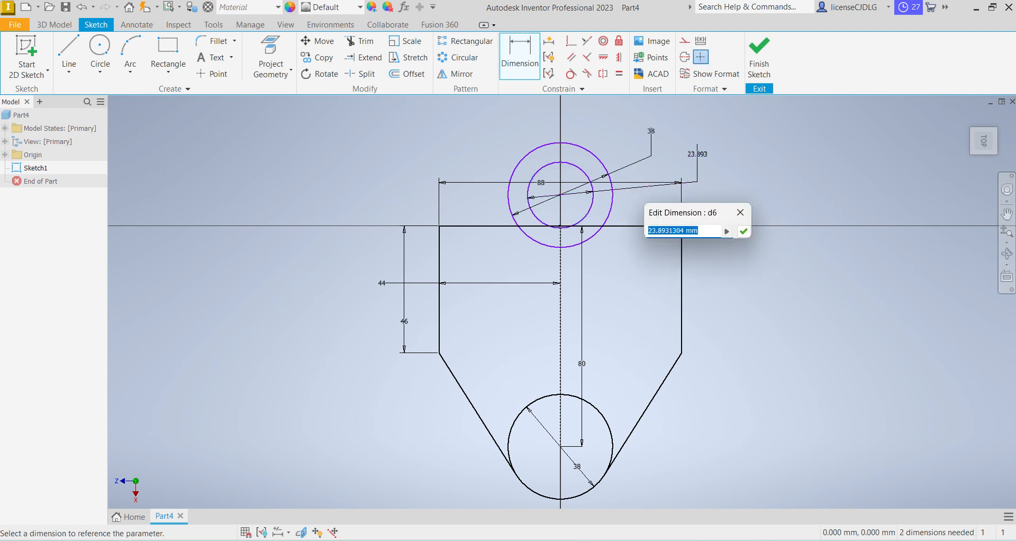
{"action": "type", "text": "19"}
{"action": "key", "text": "Return"}
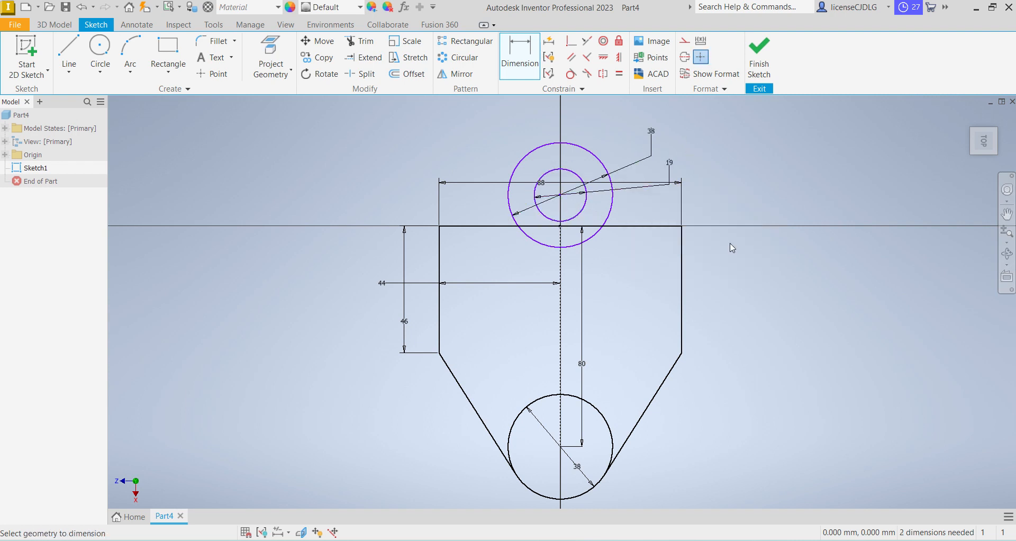
Dimension the distance from the upper line to the concentric circles' centre as 19-13 (6 mm)
{"action": "left_click", "coordinate": [619, 227]}
{"action": "left_click", "coordinate": [561, 195]}
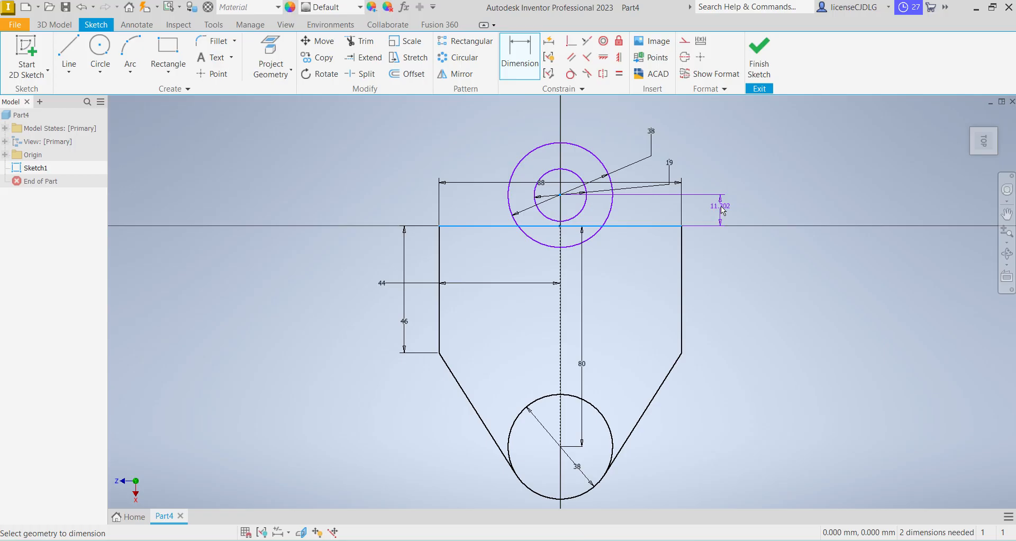
{"action": "left_click", "coordinate": [722, 210]}
{"action": "type", "text": "19"}
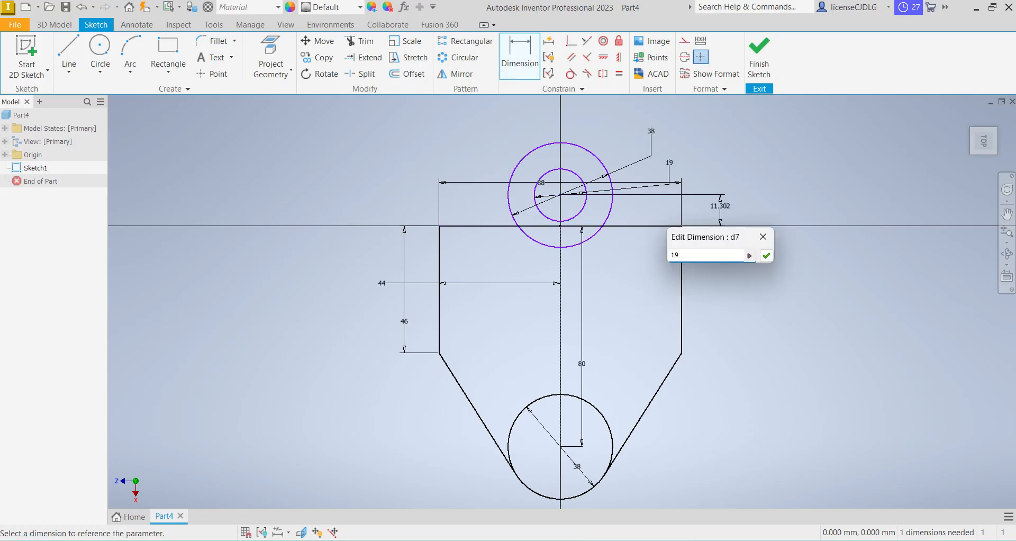
{"action": "type", "text": "-13"}
{"action": "key", "text": "Return"}
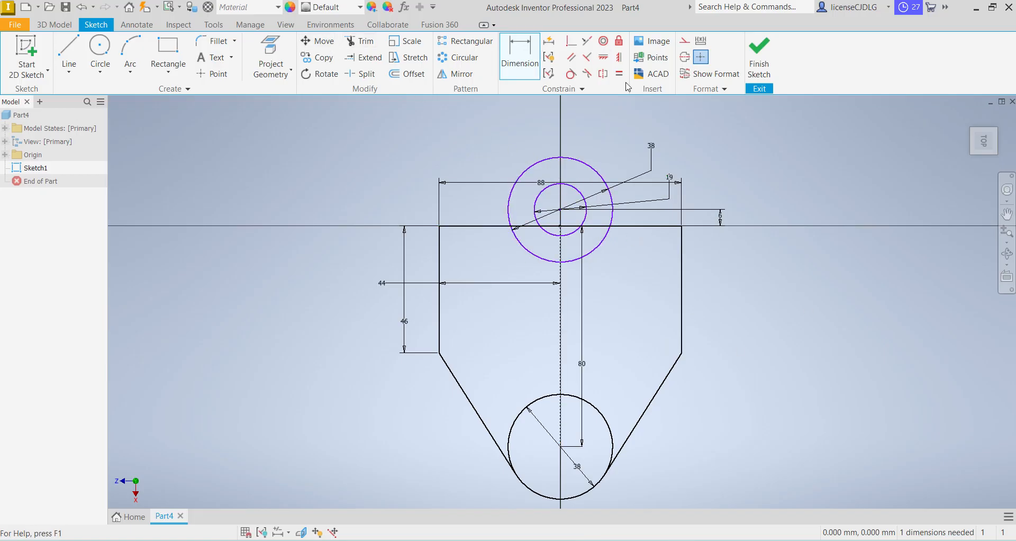
Align the concentric circles' centre with the origin using a Horizontal constraint
{"action": "left_click", "coordinate": [603, 57]}
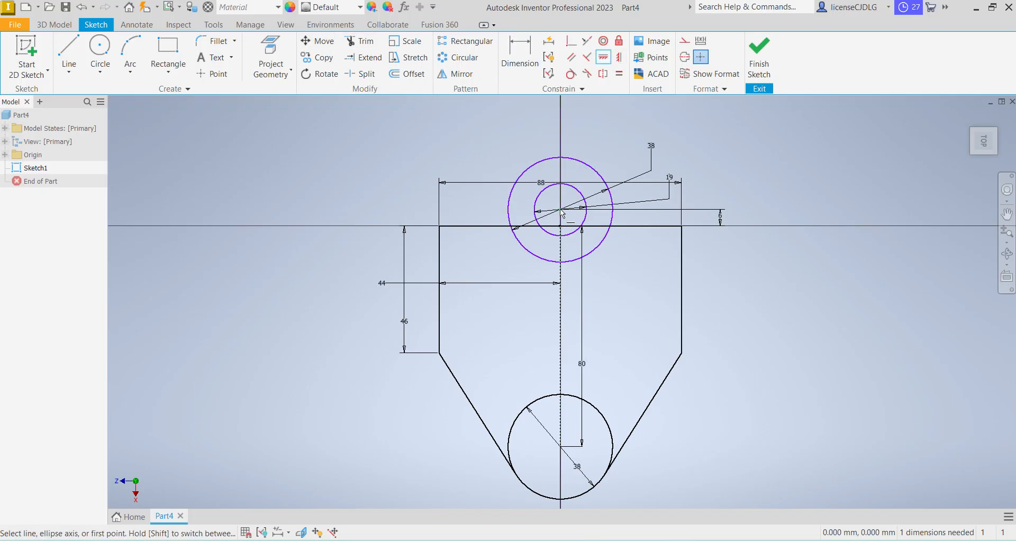
{"action": "left_click", "coordinate": [560, 210]}
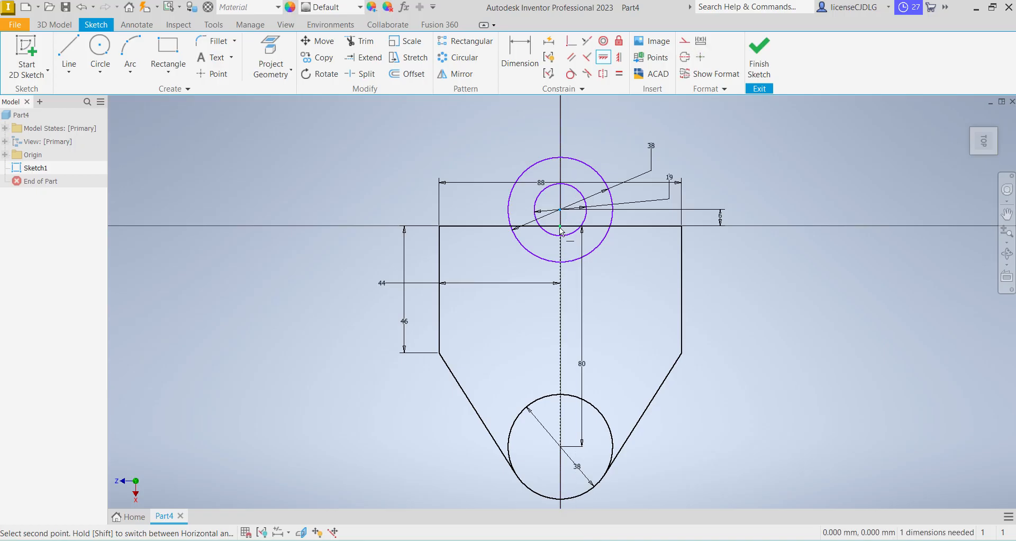
{"action": "left_click", "coordinate": [561, 229]}
Trim away the outer circle's arc below the upper line and the part of that line inside the 19 mm circle
{"action": "left_click", "coordinate": [361, 41]}
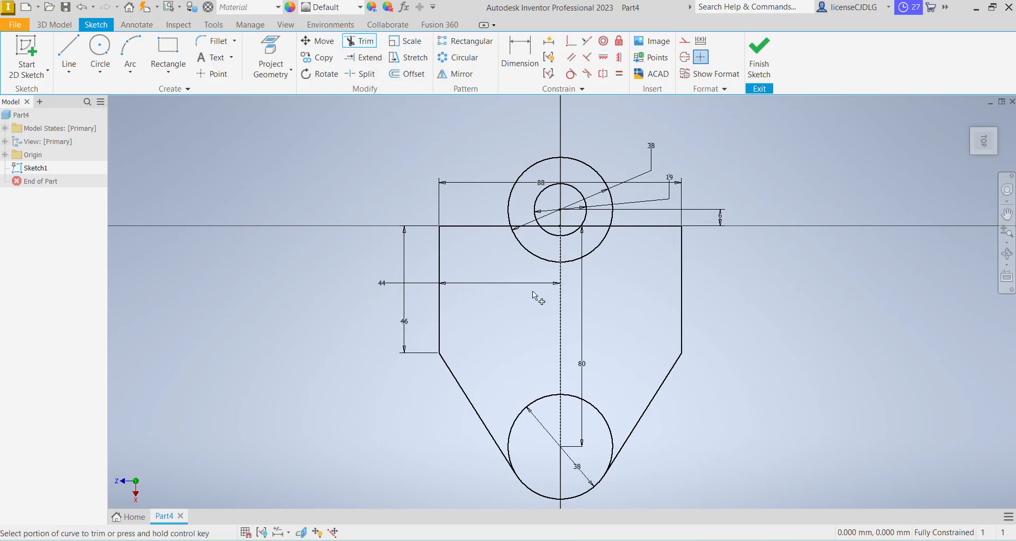
{"action": "left_click", "coordinate": [572, 265]}
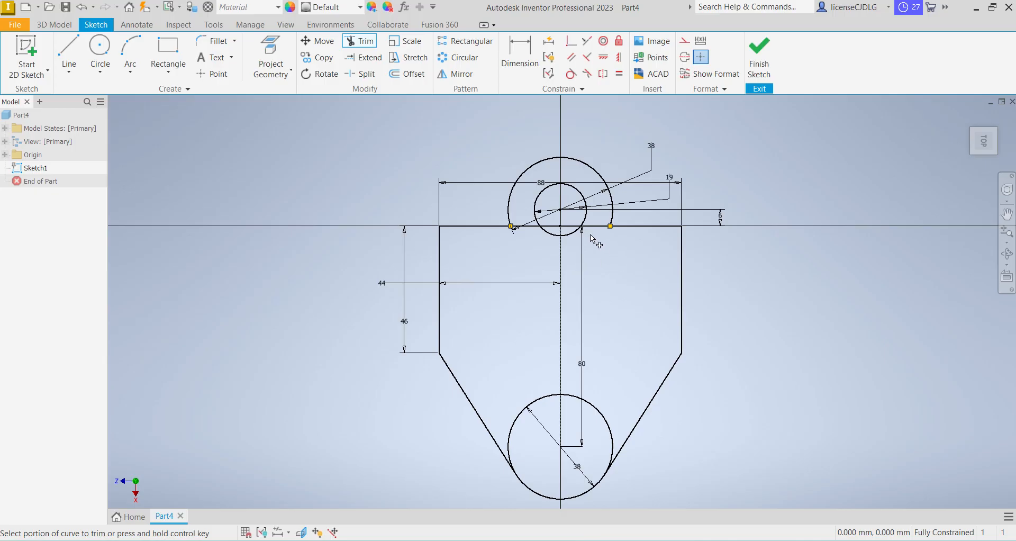
{"action": "left_click", "coordinate": [576, 234]}
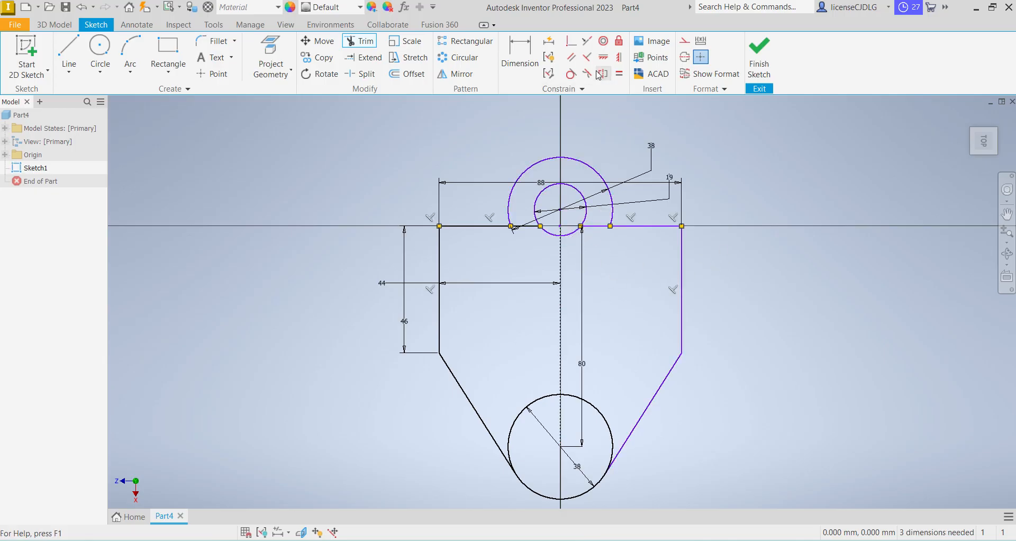
Align the two trimmed inner ends of the upper line at the 19 mm circle using a Vertical constraint
{"action": "left_click", "coordinate": [619, 57]}
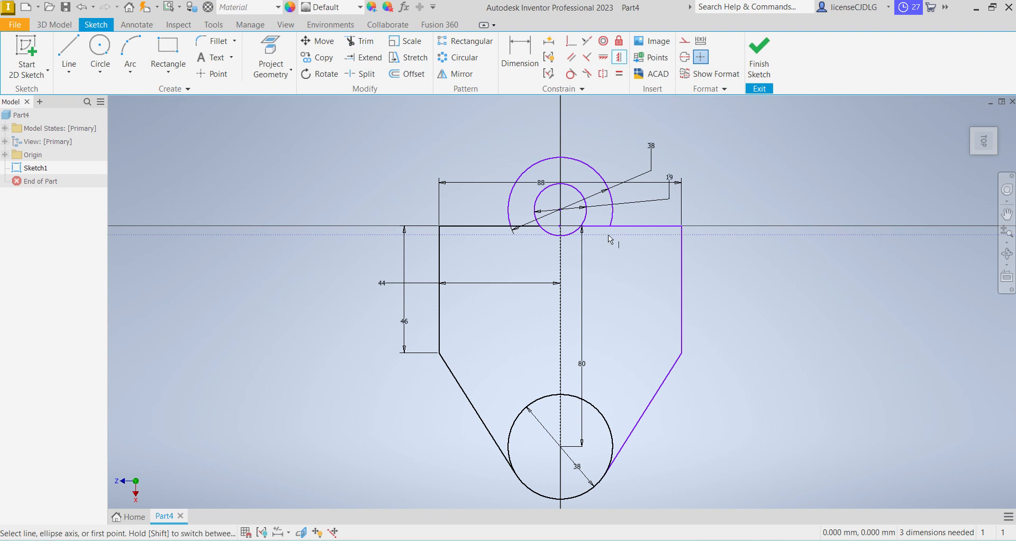
{"action": "left_click", "coordinate": [582, 226]}
{"action": "left_click", "coordinate": [539, 226]}
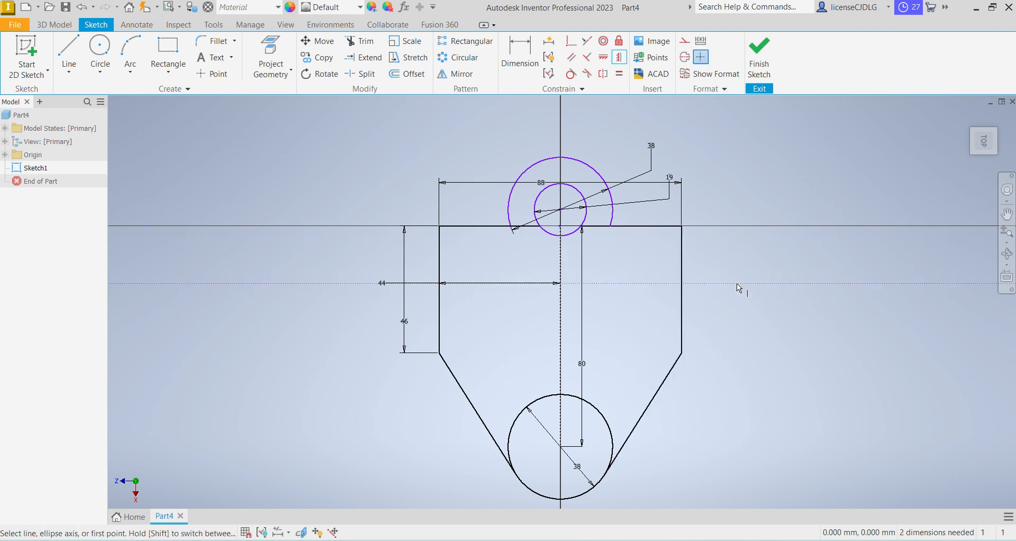
{"action": "key", "text": "Escape"}
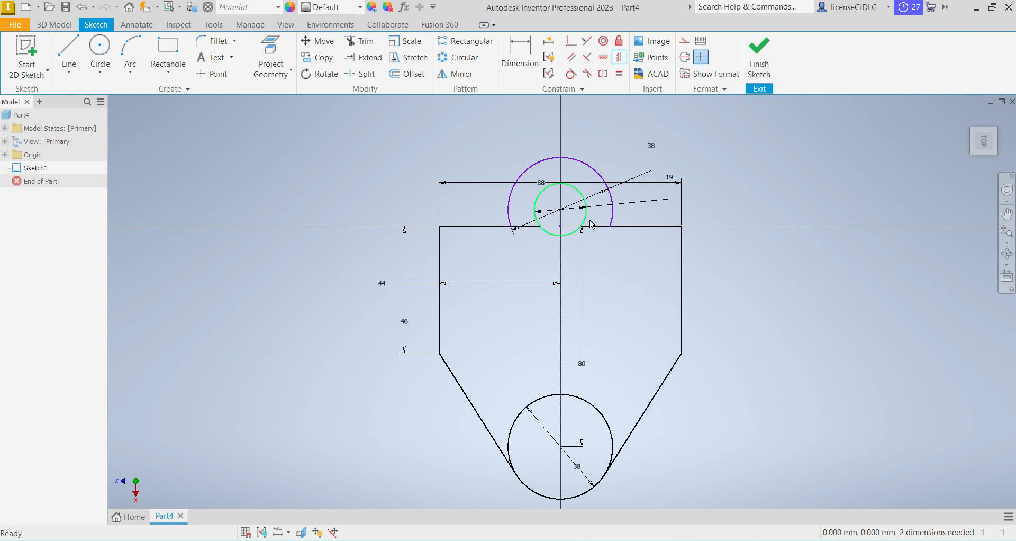
Dimension the distance from the plate's upper line to the centre of the concentric boss circles as 6 mm
{"action": "left_click_drag", "start_coordinate": [612, 210], "coordinate": [646, 204]}
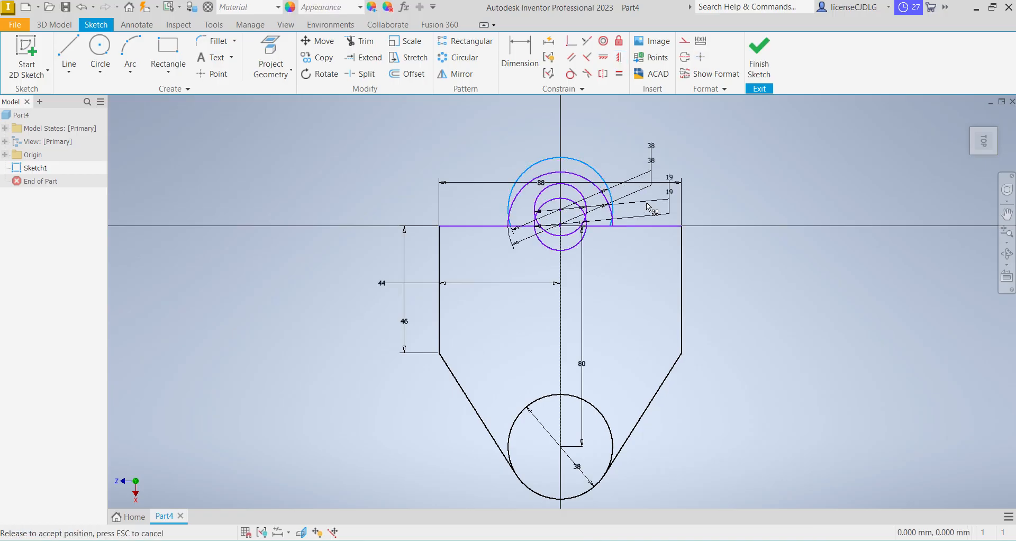
{"action": "left_click_drag", "start_coordinate": [675, 245], "coordinate": [548, 175]}
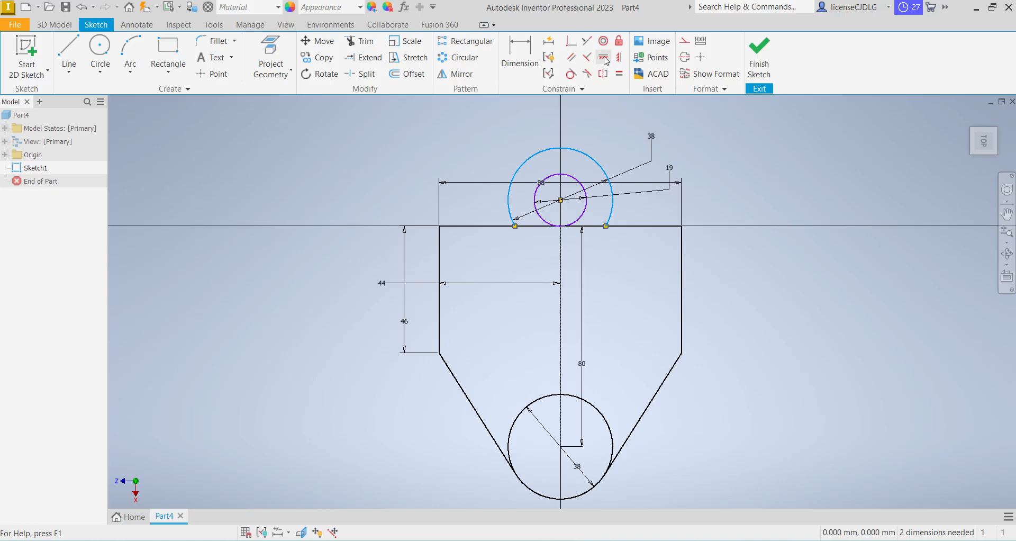
{"action": "key", "text": "d"}
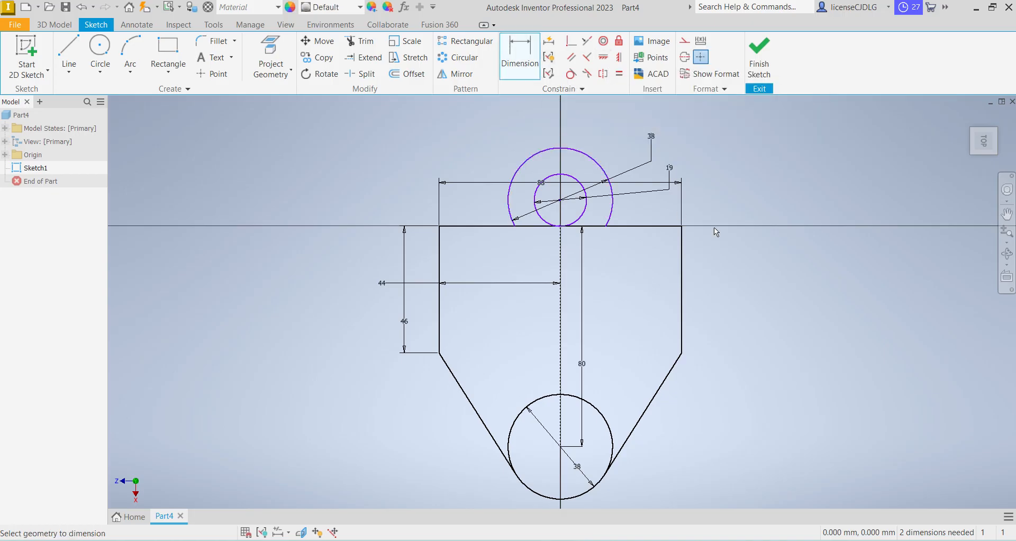
{"action": "left_click", "coordinate": [669, 226]}
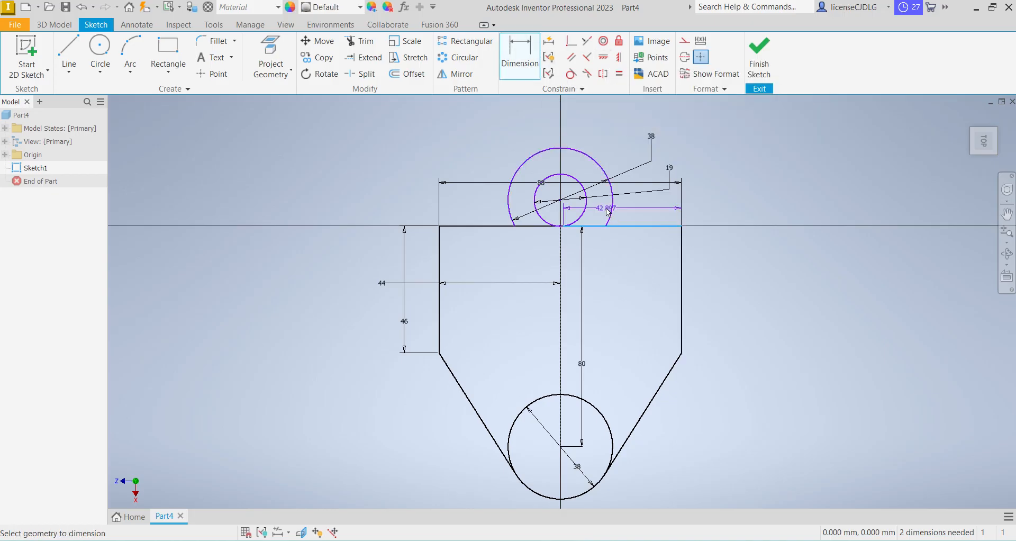
{"action": "left_click", "coordinate": [560, 200]}
{"action": "left_click", "coordinate": [749, 254]}
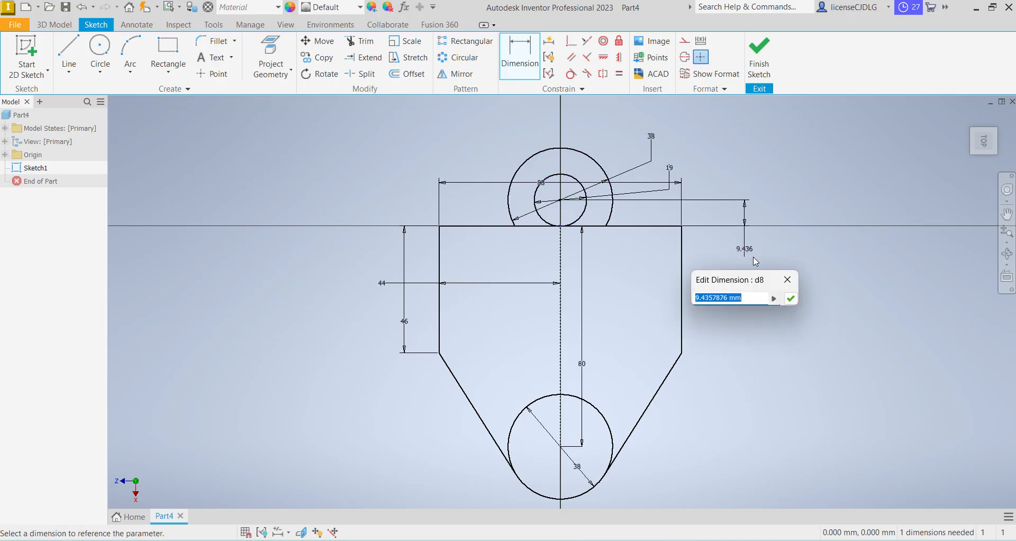
{"action": "type", "text": "19-13"}
{"action": "key", "text": "Return"}
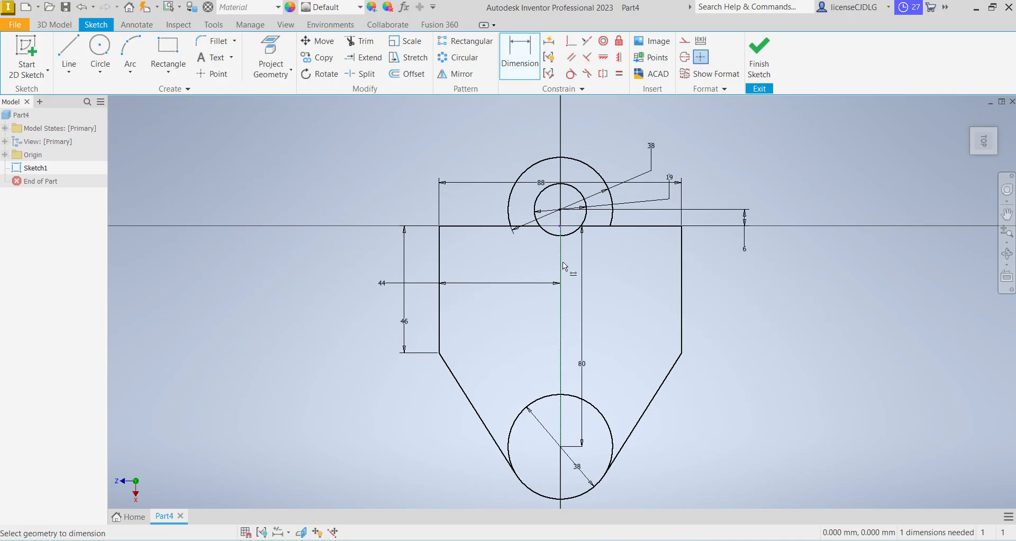
{"action": "scroll", "coordinate": [580, 245], "scroll_direction": "up", "scroll_amount": 5}
{"action": "scroll", "coordinate": [531, 275], "scroll_direction": "down", "scroll_amount": 5}
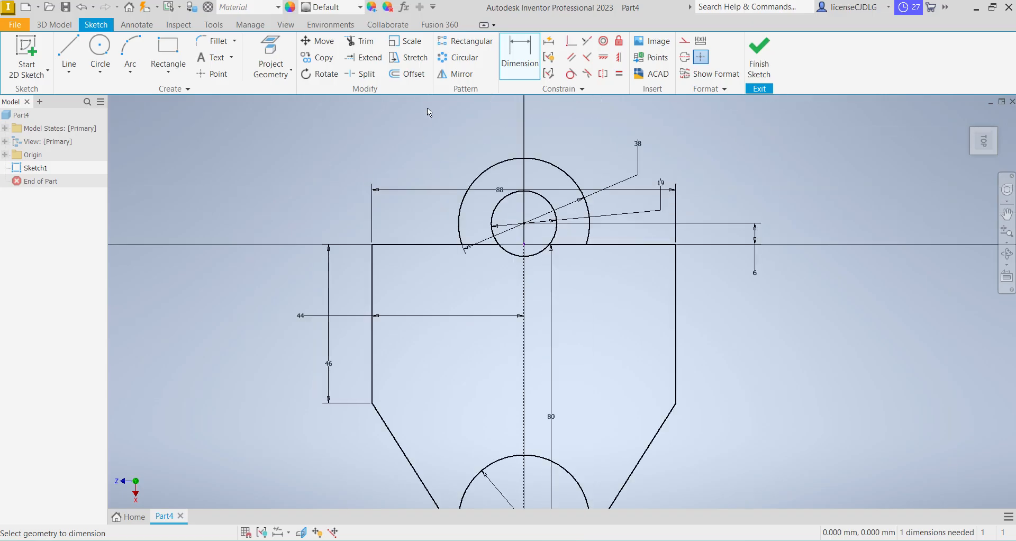
{"action": "scroll", "coordinate": [590, 286], "scroll_direction": "down", "scroll_amount": 2}
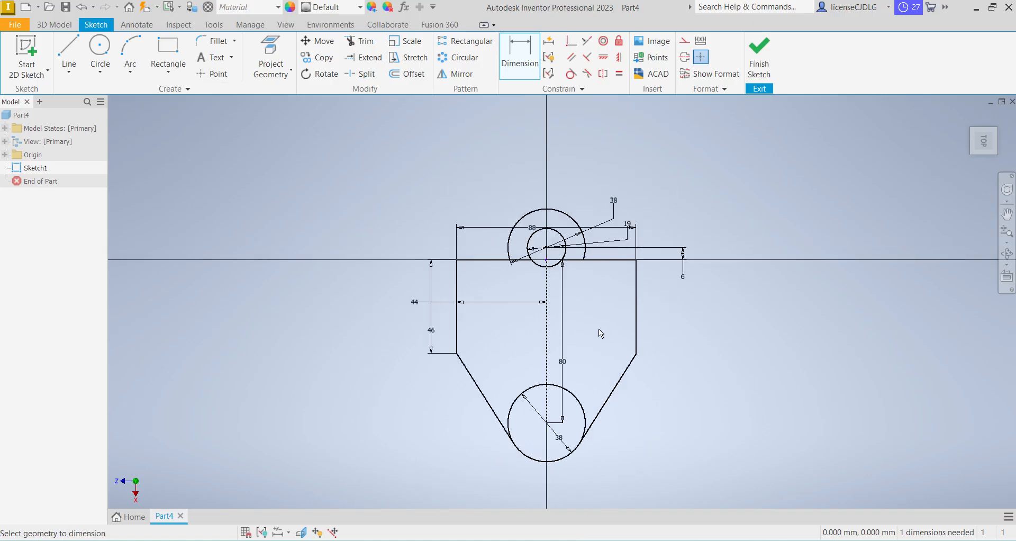
{"action": "scroll", "coordinate": [548, 259], "scroll_direction": "up", "scroll_amount": 3}
{"action": "scroll", "coordinate": [547, 262], "scroll_direction": "down", "scroll_amount": 4}
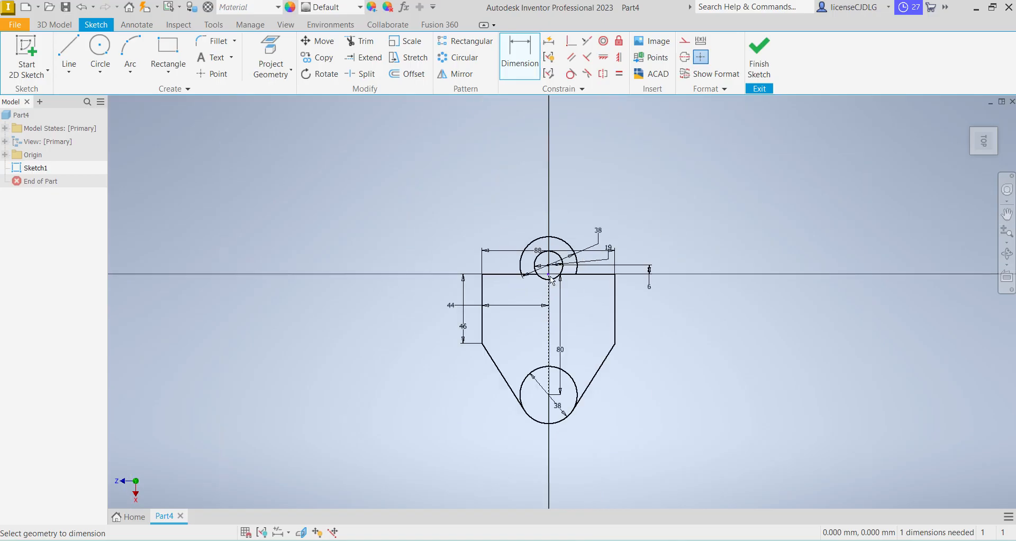
{"action": "scroll", "coordinate": [590, 319], "scroll_direction": "up", "scroll_amount": 2}
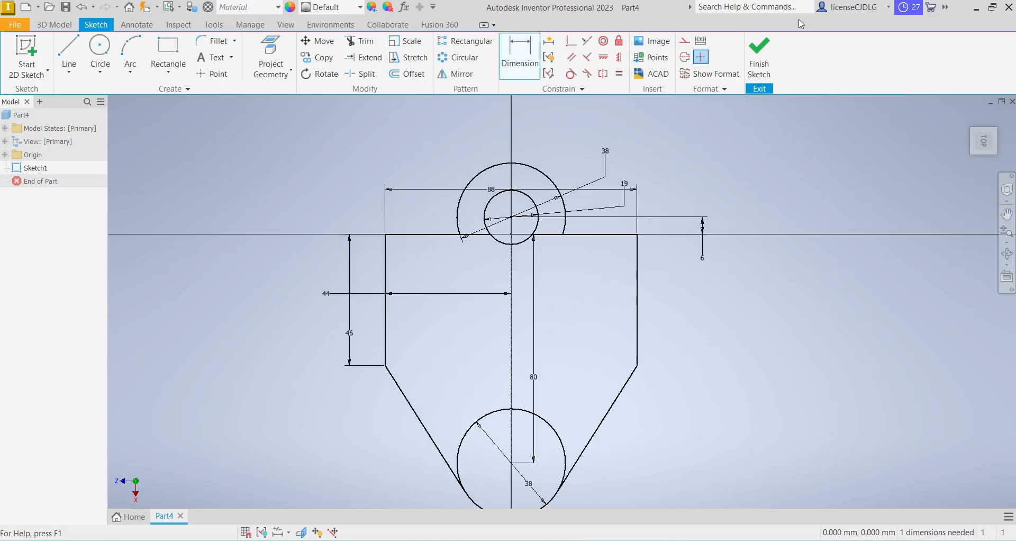
Finish the sketch and extrude the plate and boss ring profiles 10 mm, leaving the 19 mm hole open
{"action": "left_click", "coordinate": [760, 56]}
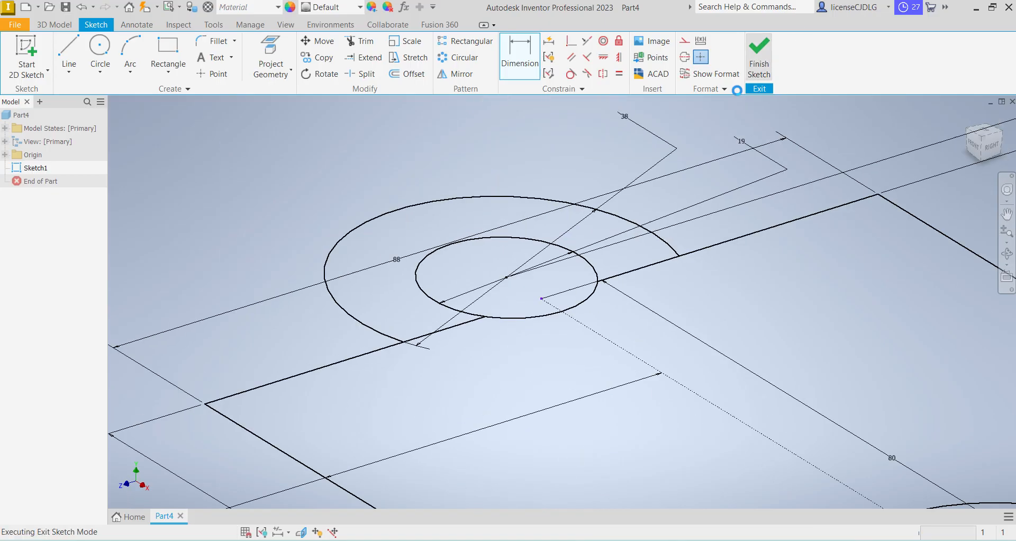
{"action": "left_click", "coordinate": [83, 66]}
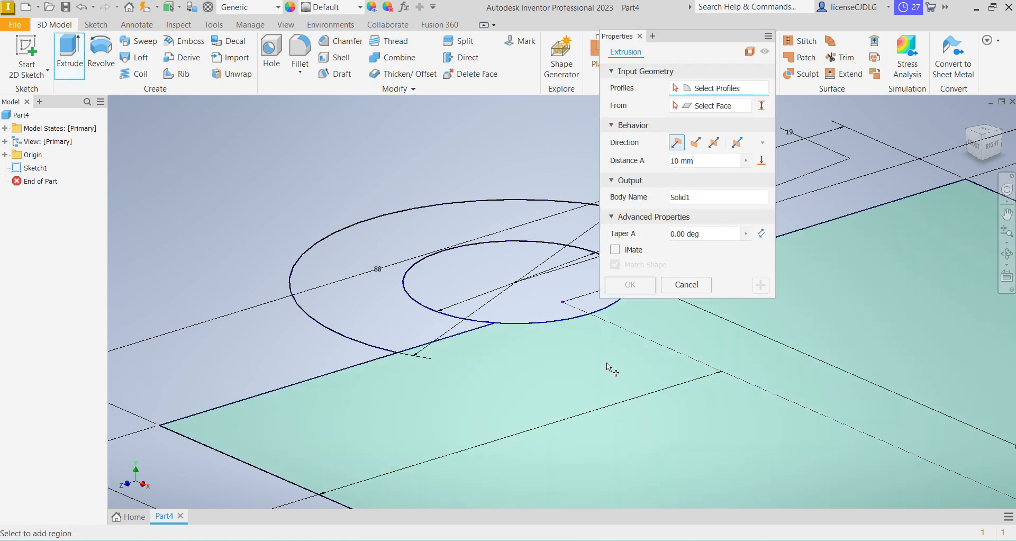
{"action": "left_click", "coordinate": [561, 355]}
{"action": "left_click", "coordinate": [376, 232]}
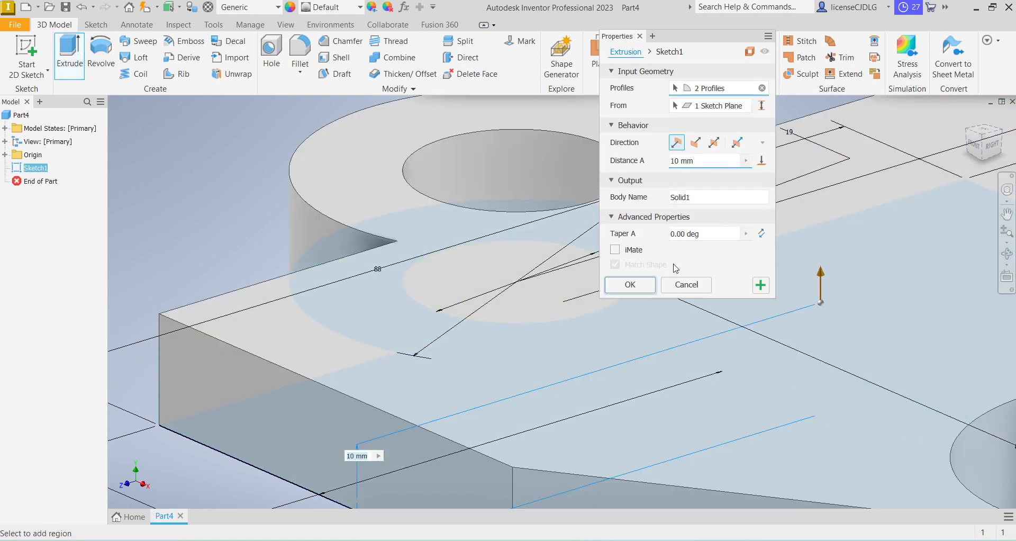
{"action": "left_click", "coordinate": [629, 284]}
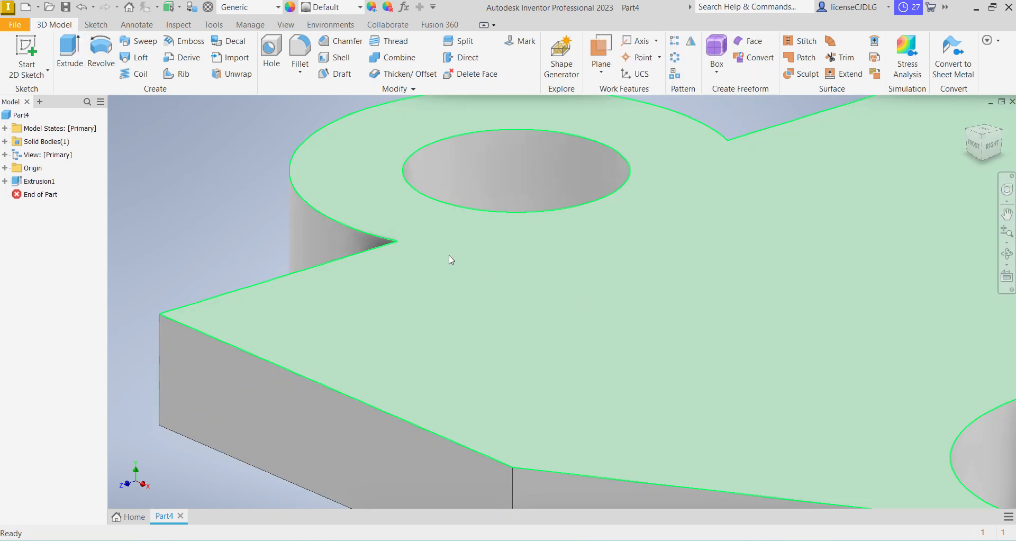
Edit the extrusion's sketch to trim the lower 38 mm circle's inner arc, leaving a rounded plate end, and finish the sketch
{"action": "scroll", "coordinate": [448, 259], "scroll_direction": "down", "scroll_amount": 5}
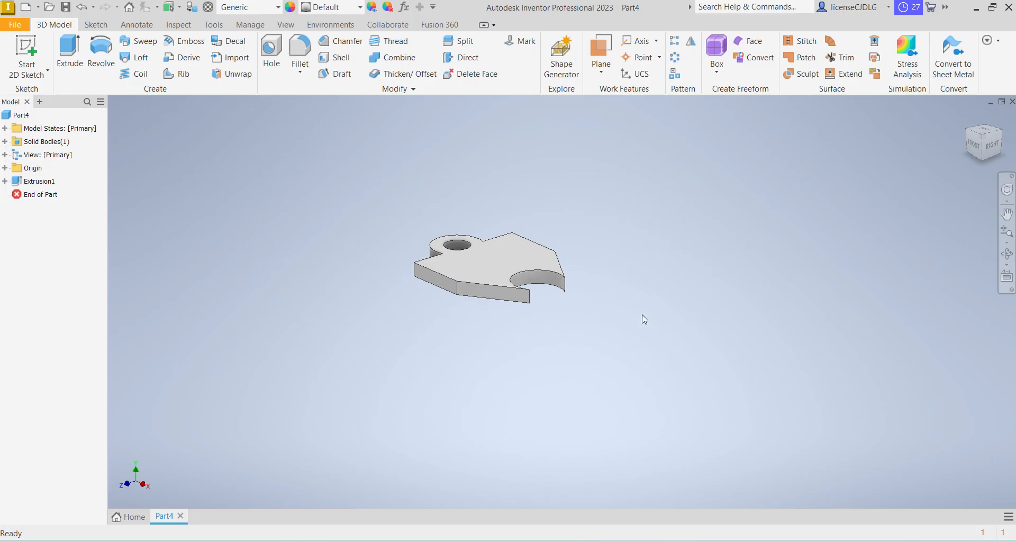
{"action": "right_click", "coordinate": [30, 180]}
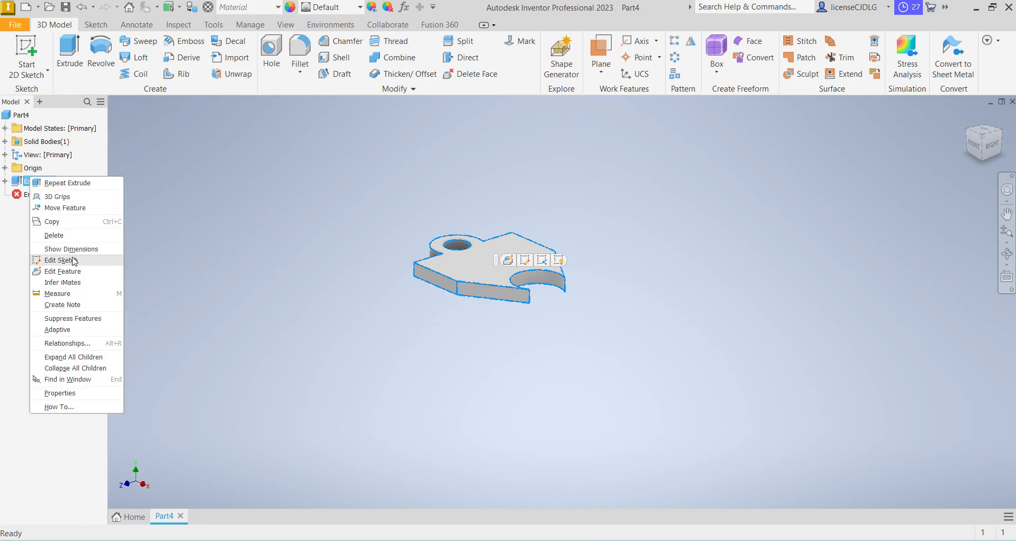
{"action": "left_click", "coordinate": [74, 260]}
{"action": "key", "text": "x"}
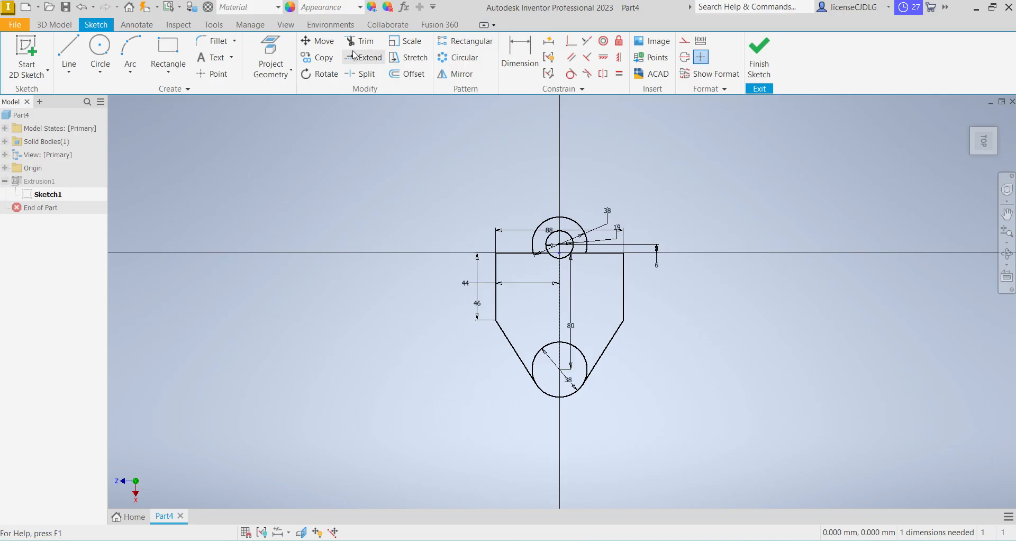
{"action": "left_click", "coordinate": [574, 356]}
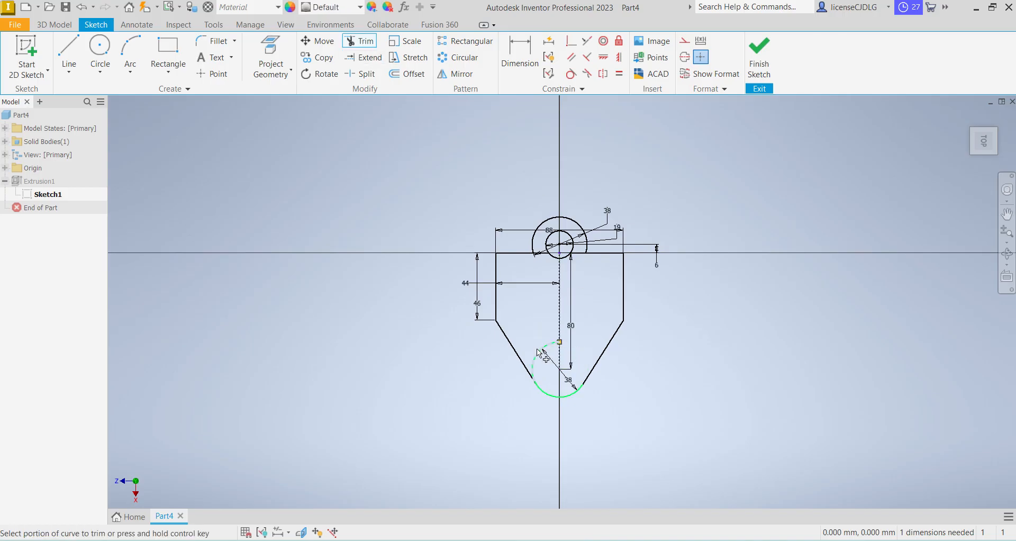
{"action": "left_click", "coordinate": [759, 58]}
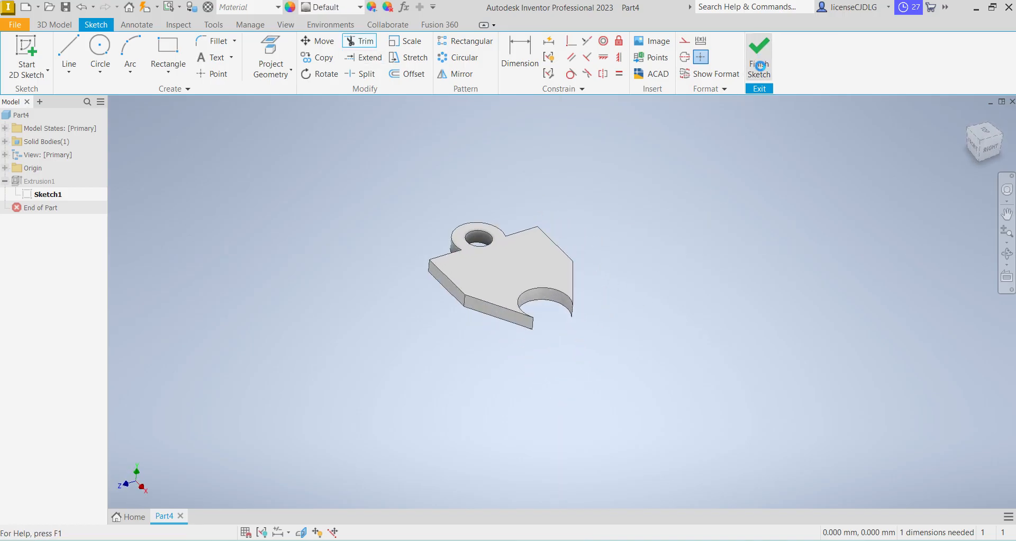
Start a sketch on the plate's top face and draw a line about 89 mm long across its width, parallel to the straight upper edge
{"action": "left_click", "coordinate": [477, 275]}
{"action": "left_click", "coordinate": [560, 269]}
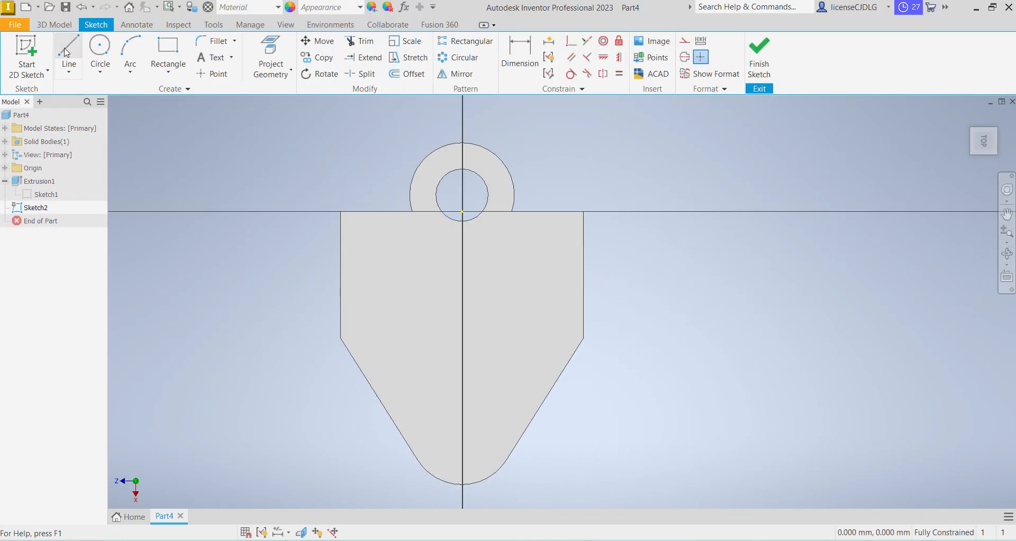
{"action": "left_click", "coordinate": [69, 54]}
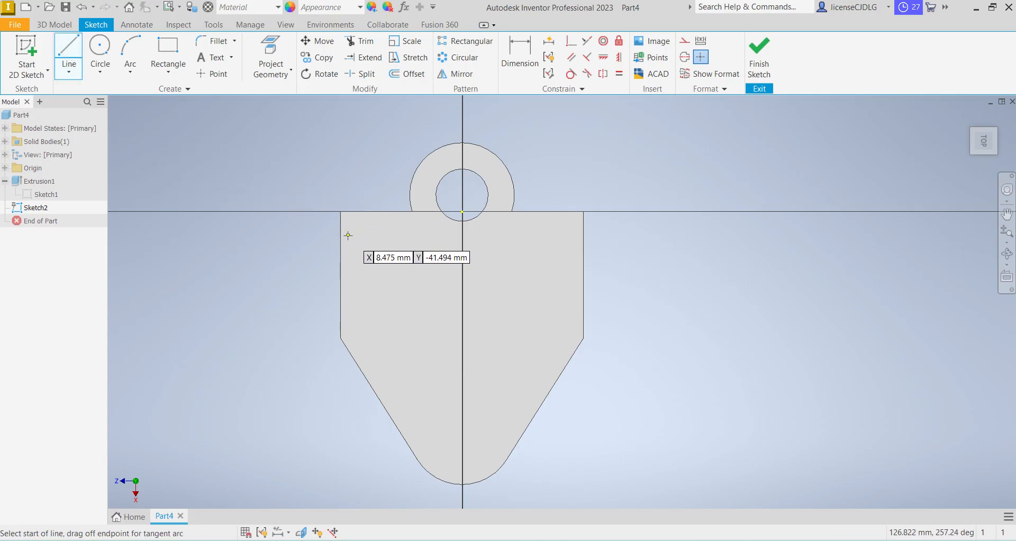
{"action": "left_click", "coordinate": [340, 236]}
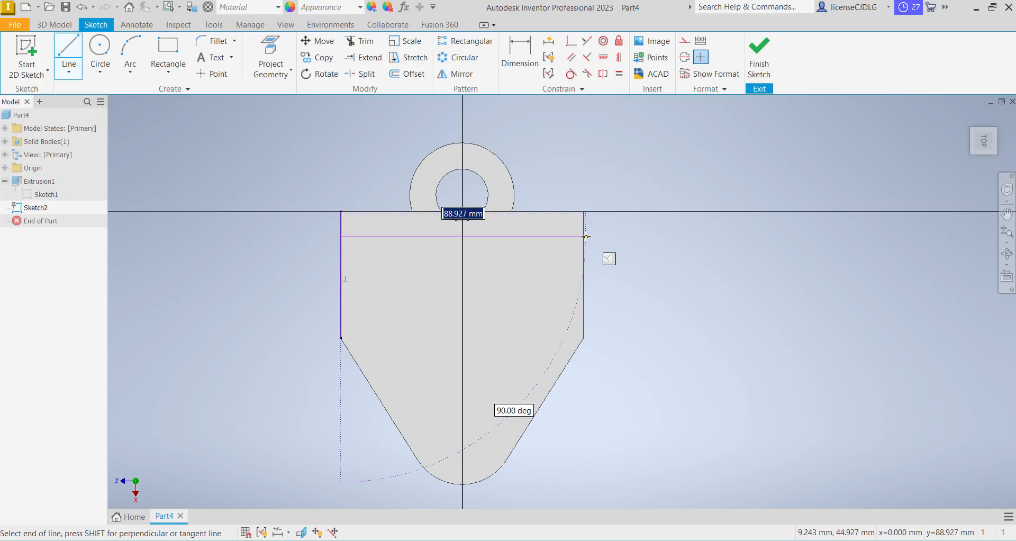
{"action": "left_click", "coordinate": [586, 237]}
{"action": "right_click", "coordinate": [656, 249]}
{"action": "left_click", "coordinate": [683, 251]}
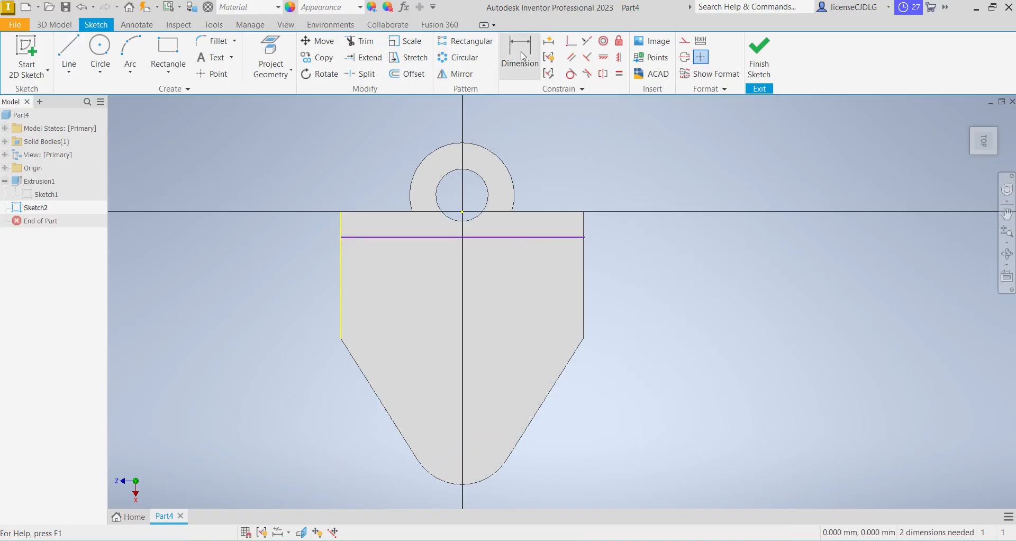
Dimension the distance between the plate's straight upper edge and the new line as 13 mm
{"action": "left_click", "coordinate": [523, 56]}
{"action": "left_click", "coordinate": [567, 212]}
{"action": "left_click", "coordinate": [573, 238]}
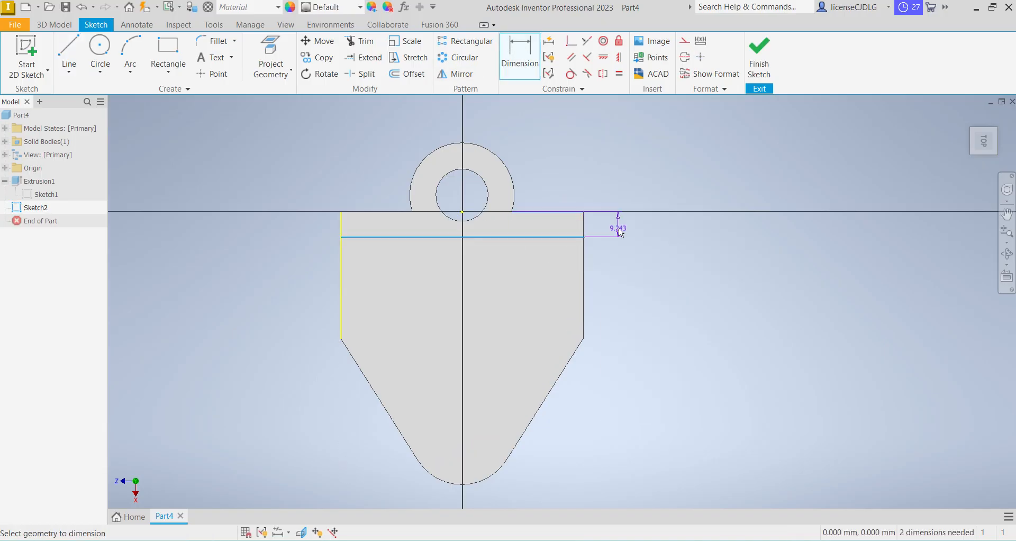
{"action": "left_click", "coordinate": [619, 235]}
{"action": "type", "text": "13"}
{"action": "key", "text": "Return"}
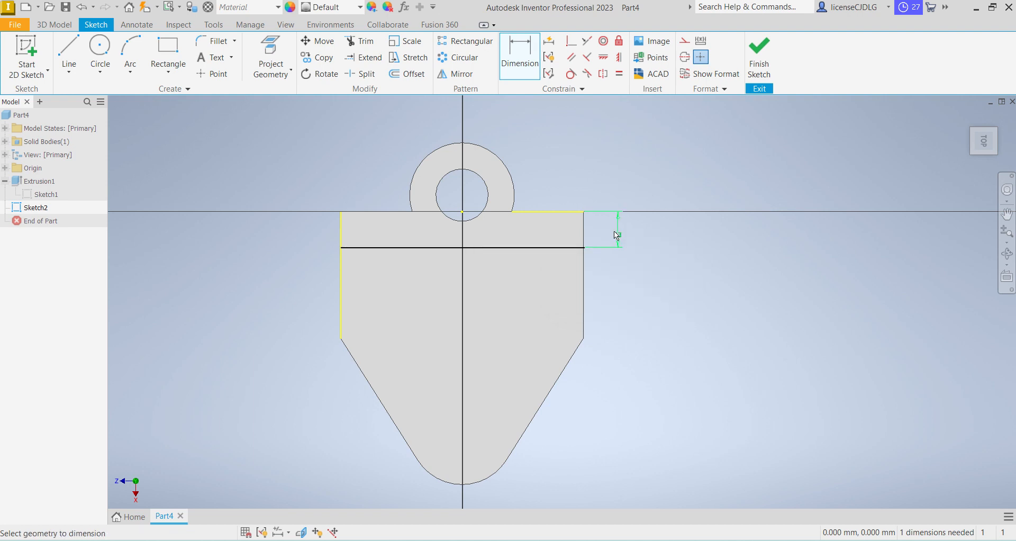
Draw a stepped T-shaped line profile about 31 mm wide and 18 mm deep below the cross line, with a narrower central notch
{"action": "scroll", "coordinate": [532, 254], "scroll_direction": "up", "scroll_amount": 3}
{"action": "scroll", "coordinate": [547, 346], "scroll_direction": "down", "scroll_amount": 2}
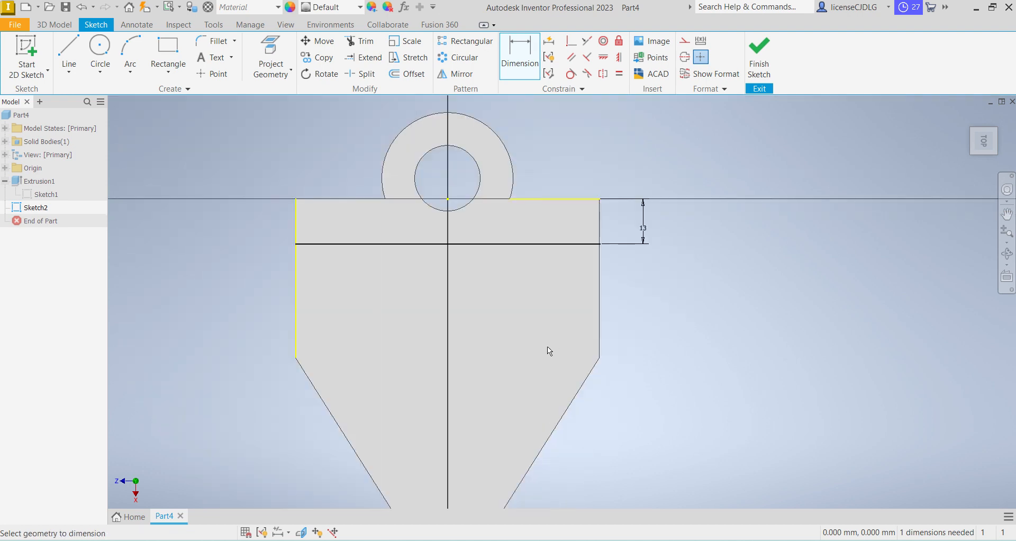
{"action": "left_click", "coordinate": [69, 56]}
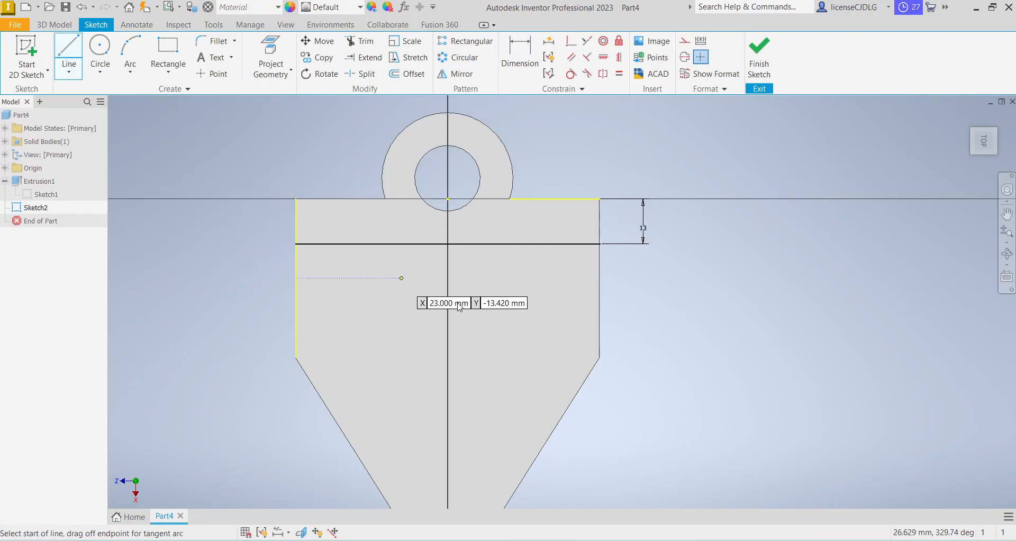
{"action": "left_click", "coordinate": [405, 244]}
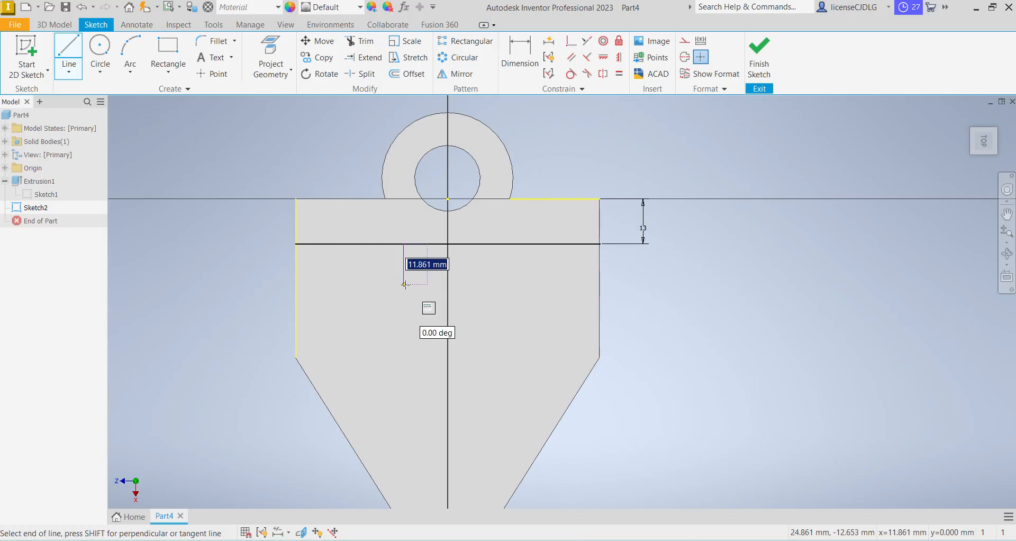
{"action": "left_click", "coordinate": [403, 284]}
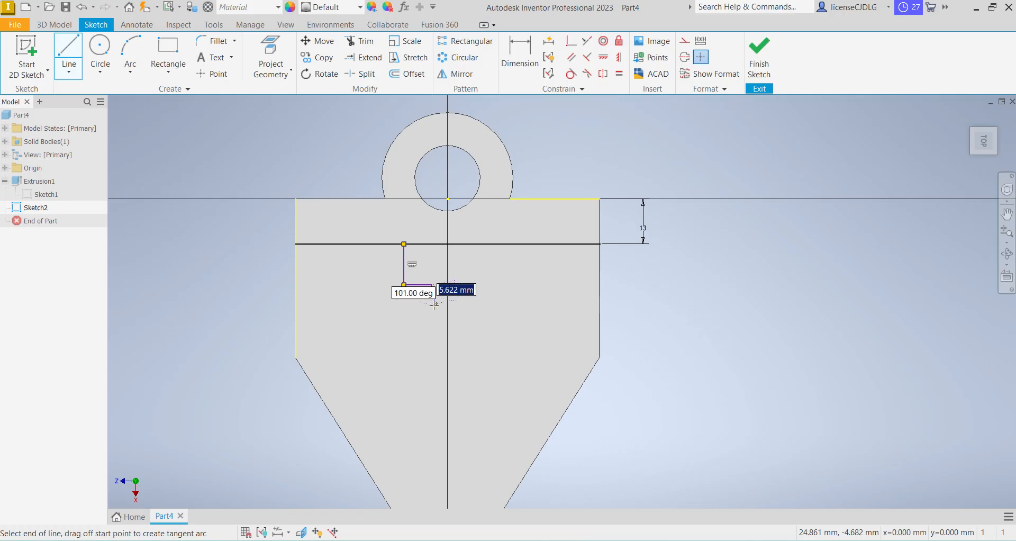
{"action": "left_click", "coordinate": [432, 306]}
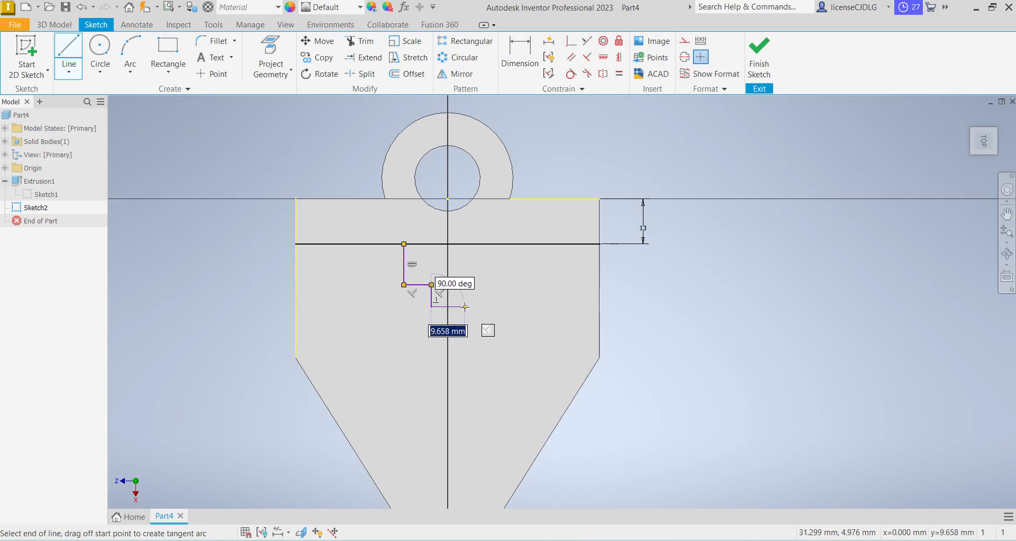
{"action": "left_click", "coordinate": [464, 306]}
{"action": "left_click", "coordinate": [464, 284]}
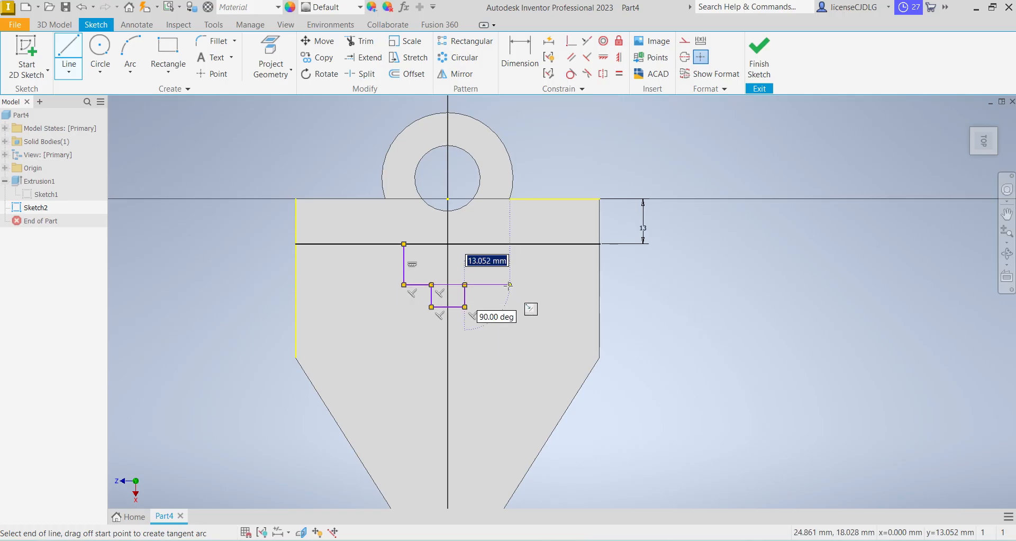
{"action": "left_click", "coordinate": [509, 284]}
{"action": "left_click", "coordinate": [509, 243]}
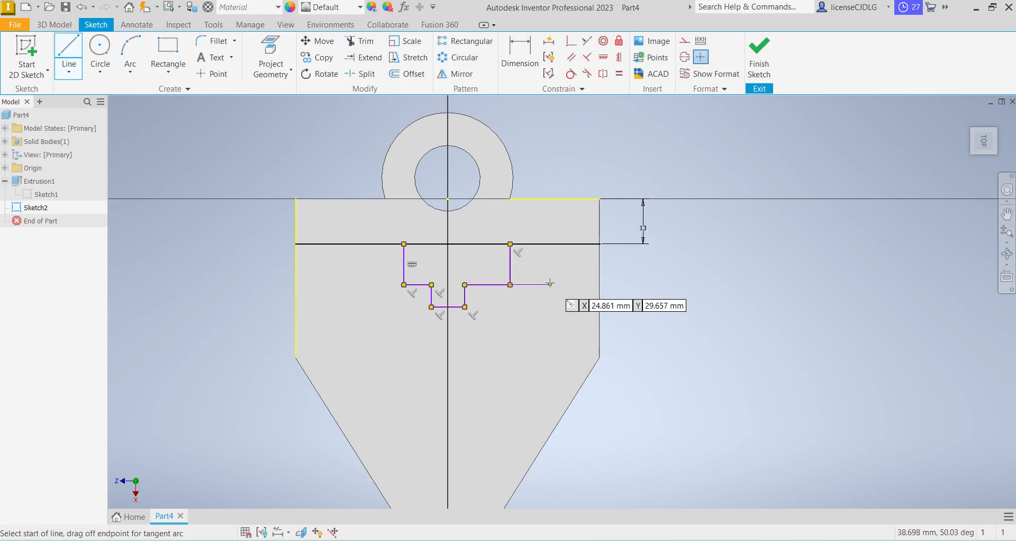
{"action": "right_click", "coordinate": [559, 278]}
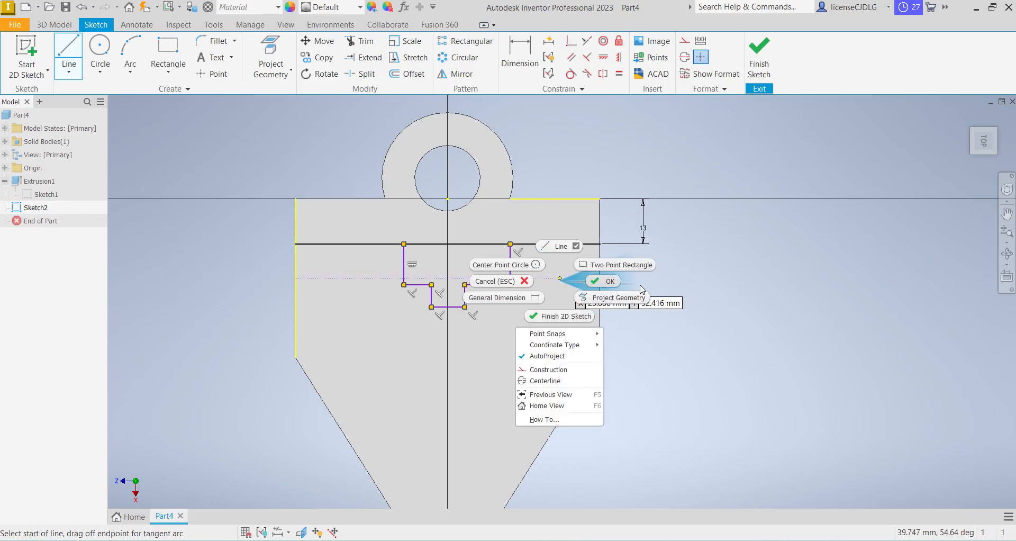
Dimension the overall width of the stepped profile between its two outer vertical lines as 38 mm
{"action": "left_click", "coordinate": [538, 57]}
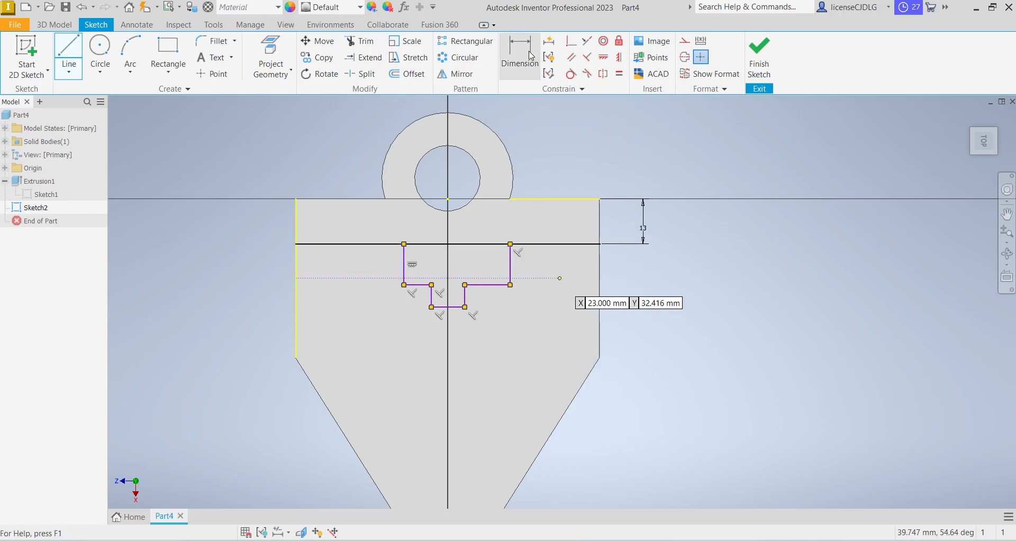
{"action": "left_click", "coordinate": [510, 270]}
{"action": "left_click", "coordinate": [405, 276]}
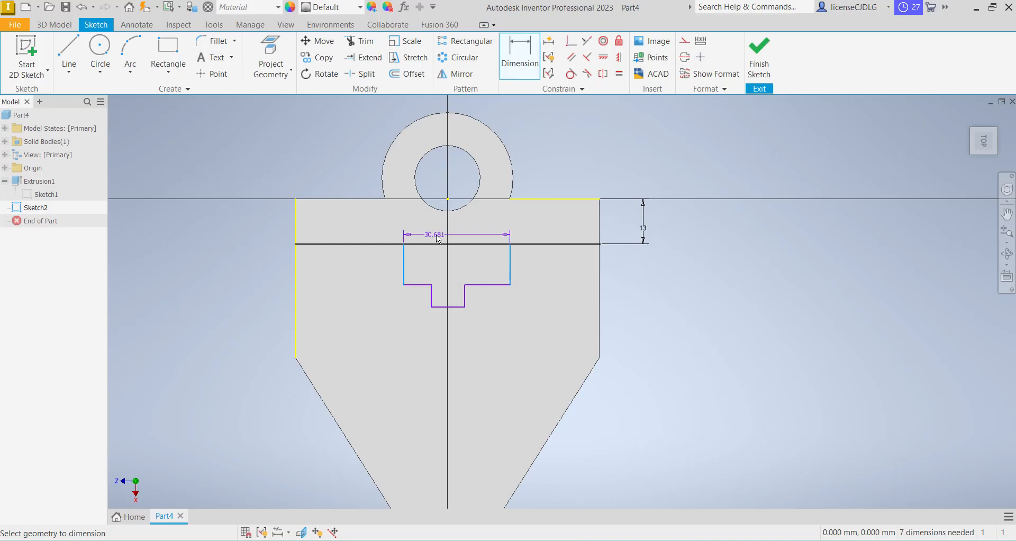
{"action": "left_click", "coordinate": [466, 230]}
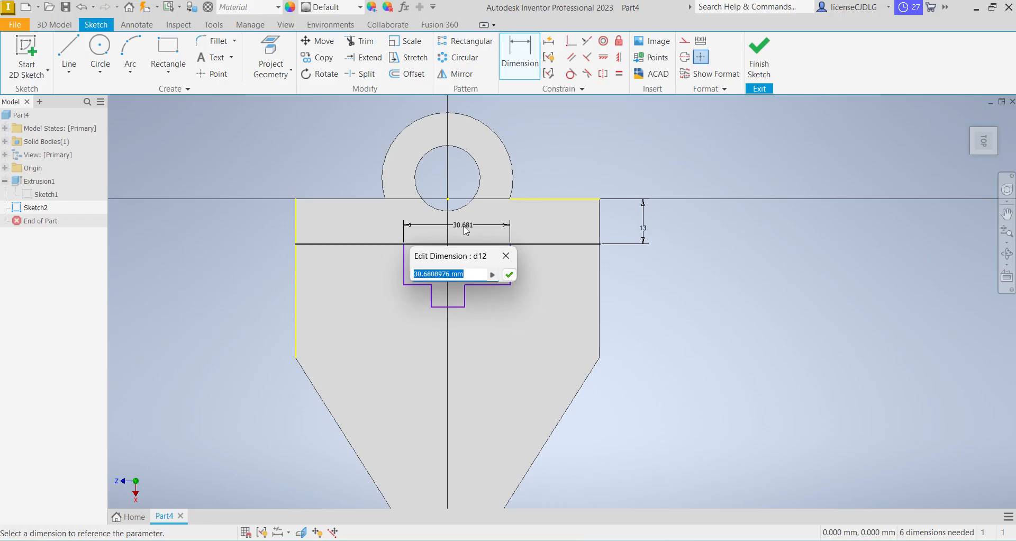
{"action": "type", "text": "38"}
{"action": "key", "text": "Return"}
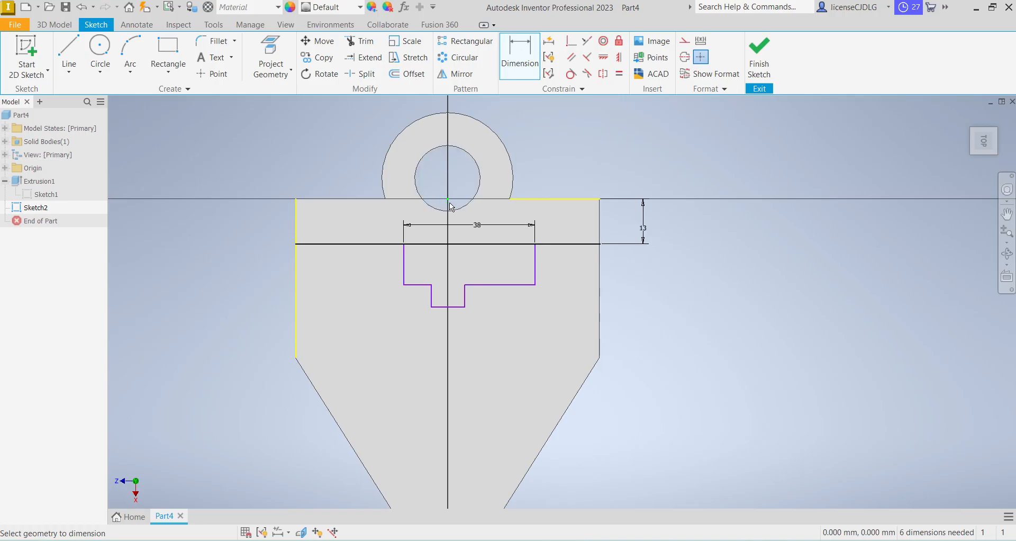
Dimension the distance from the profile's left outer vertical line to the vertical centre axis as 38/2 mm
{"action": "left_click", "coordinate": [409, 272]}
{"action": "left_click", "coordinate": [448, 268]}
{"action": "left_click", "coordinate": [466, 264]}
{"action": "type", "text": "38/2"}
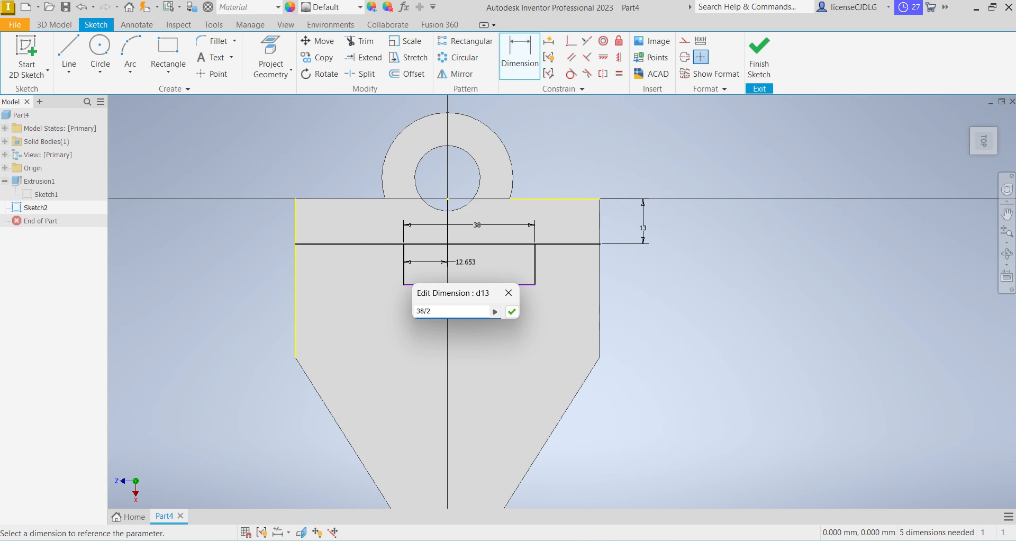
{"action": "key", "text": "Return"}
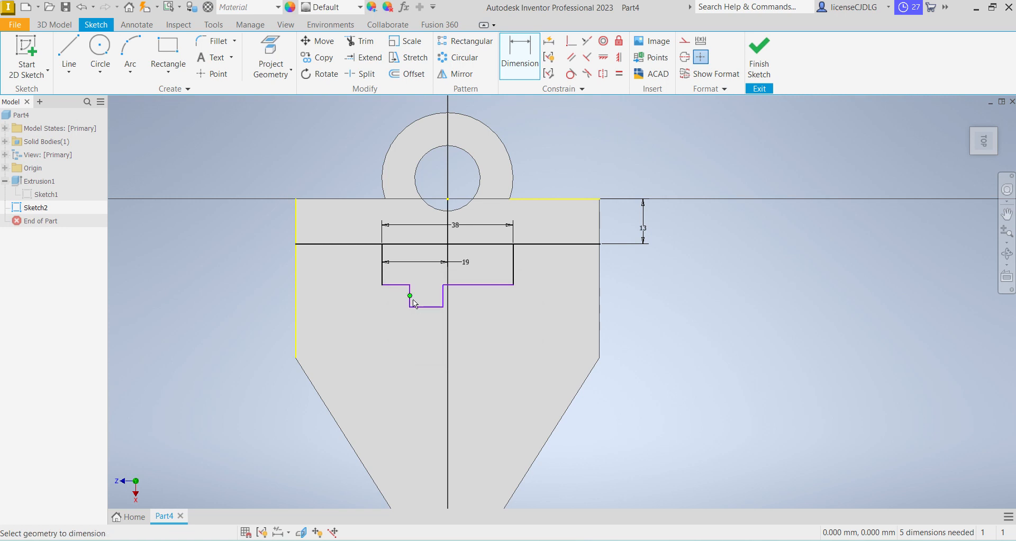
Dimension the narrow lower notch's width as 10 mm and its left side's distance from the origin as 5 mm
{"action": "left_click", "coordinate": [429, 307]}
{"action": "left_click", "coordinate": [433, 333]}
{"action": "type", "text": "10"}
{"action": "key", "text": "Return"}
{"action": "left_click", "coordinate": [410, 300]}
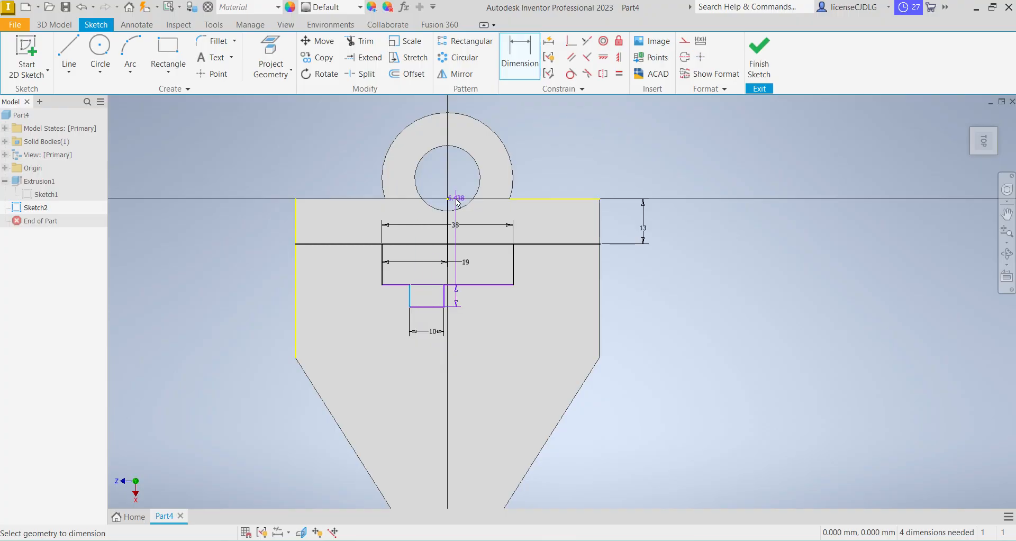
{"action": "left_click", "coordinate": [449, 199]}
{"action": "left_click", "coordinate": [406, 217]}
{"action": "type", "text": "5"}
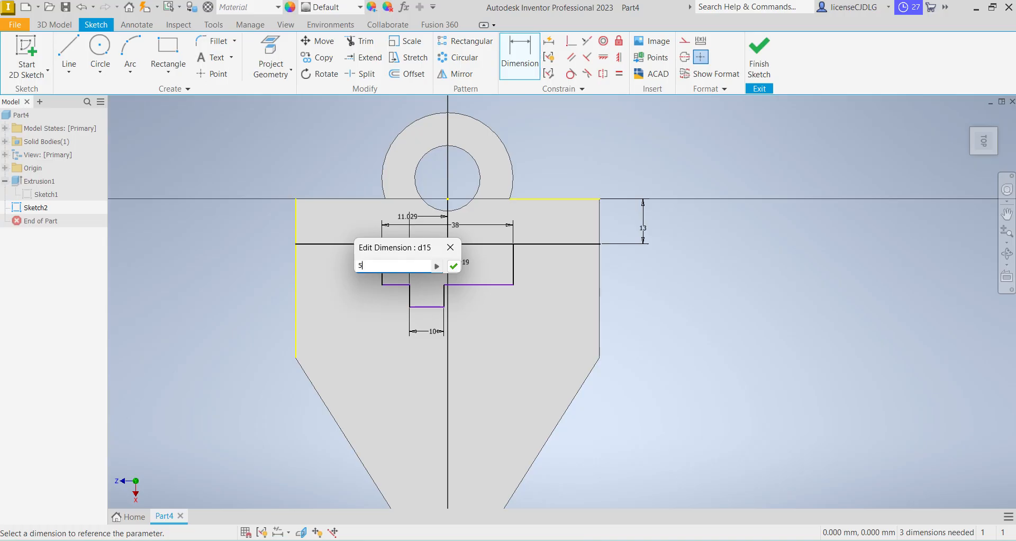
{"action": "key", "text": "Return"}
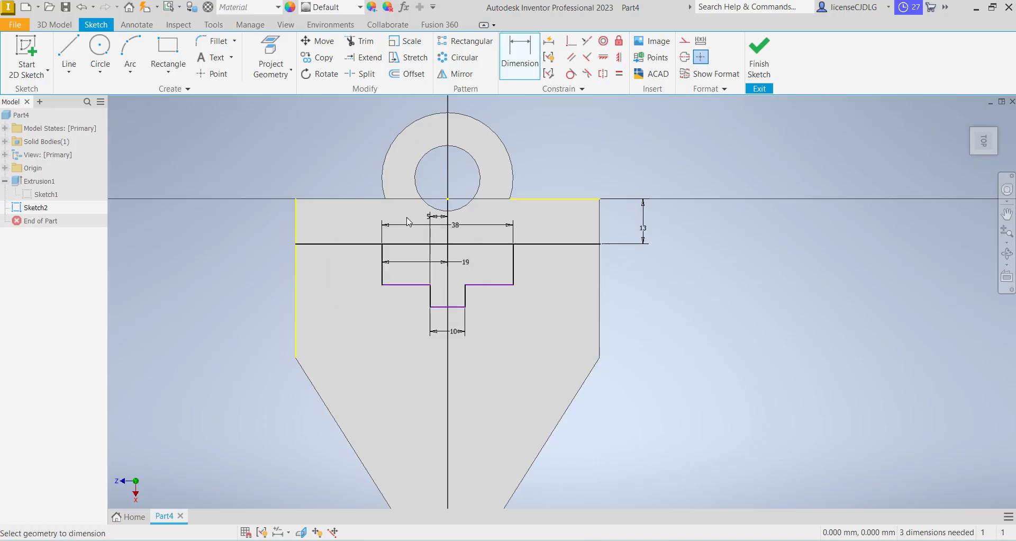
Dimension the distance from the plate's straight upper edge to the profile's wide step as 16 mm
{"action": "left_click", "coordinate": [340, 198]}
{"action": "left_click", "coordinate": [394, 285]}
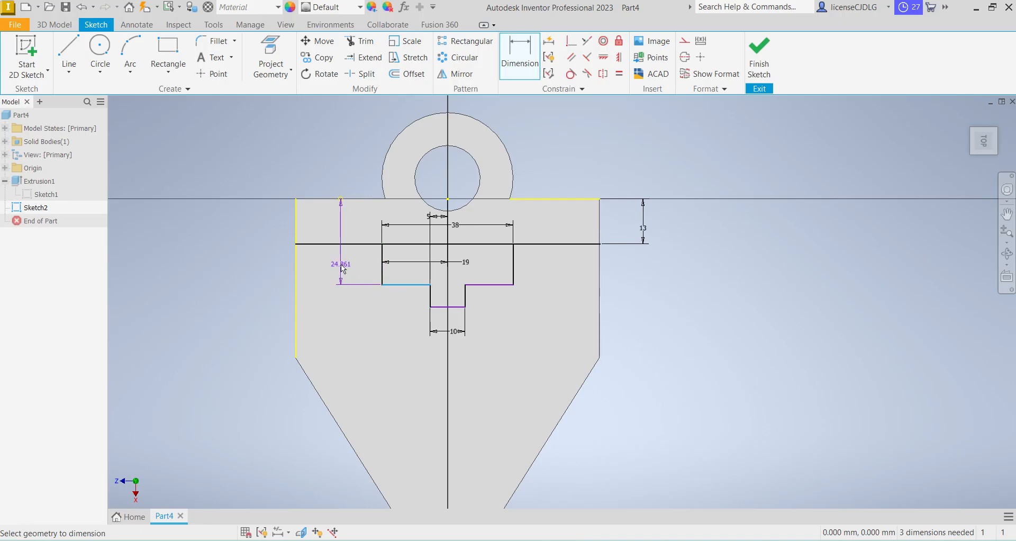
{"action": "left_click", "coordinate": [343, 269]}
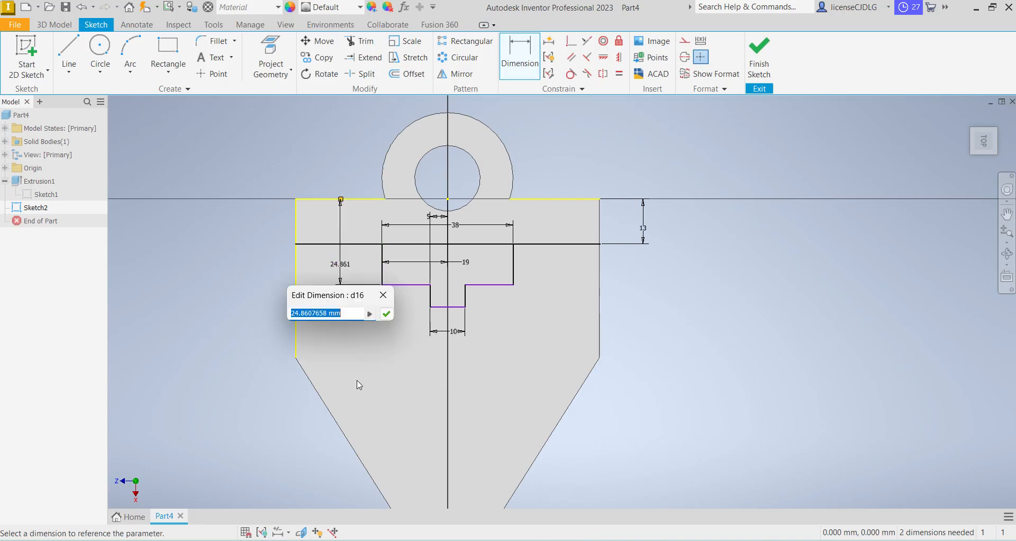
{"action": "type", "text": "16"}
{"action": "key", "text": "Return"}
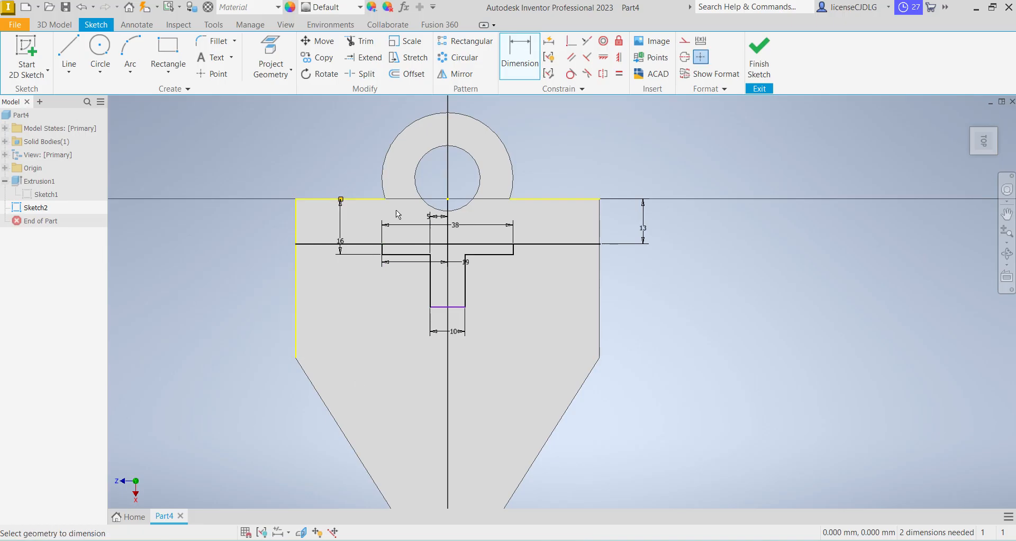
Dimension the distance from the plate's straight upper edge to the narrow notch's lowest line as 20 mm
{"action": "left_click", "coordinate": [379, 199]}
{"action": "left_click", "coordinate": [460, 306]}
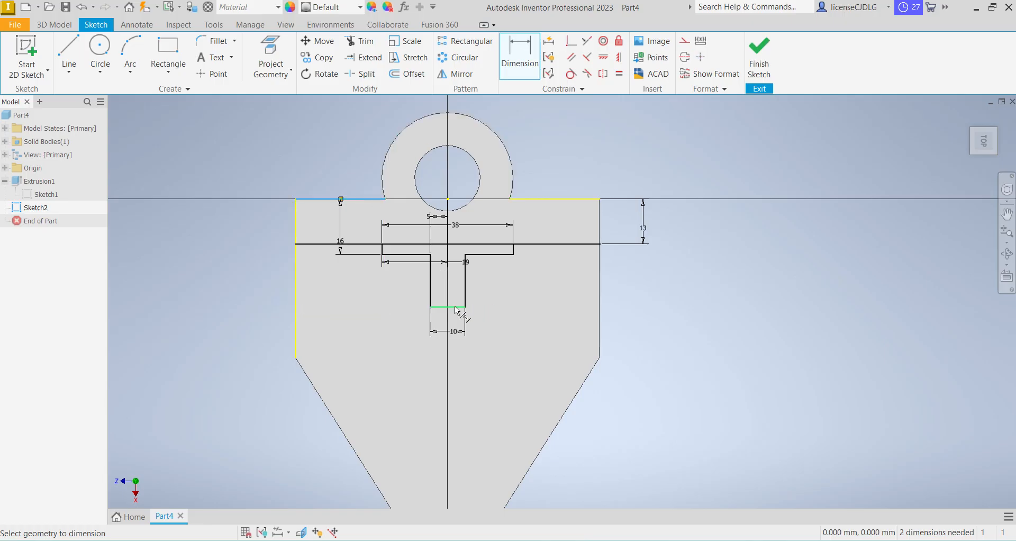
{"action": "left_click", "coordinate": [312, 281]}
{"action": "type", "text": "20"}
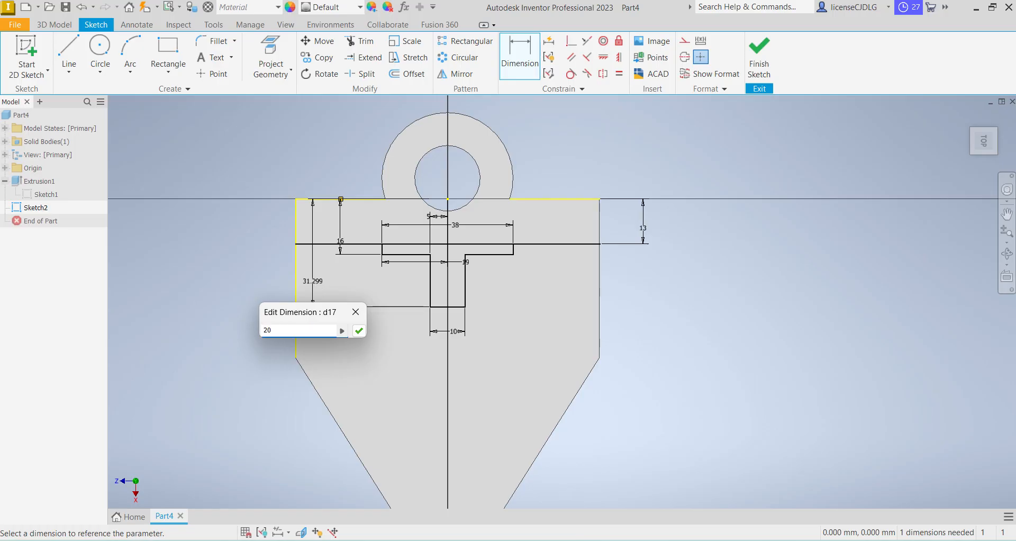
{"action": "key", "text": "Return"}
{"action": "scroll", "coordinate": [437, 222], "scroll_direction": "down", "scroll_amount": 3}
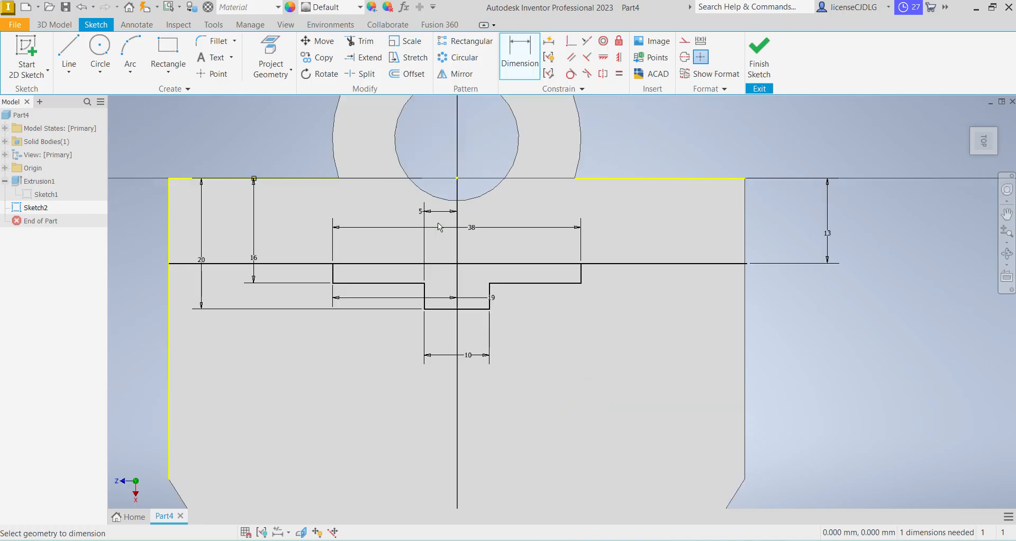
Trim the cross line's middle portion inside the stepped profile and apply a vertical constraint aligning the two remaining inner endpoints
{"action": "left_click", "coordinate": [362, 48]}
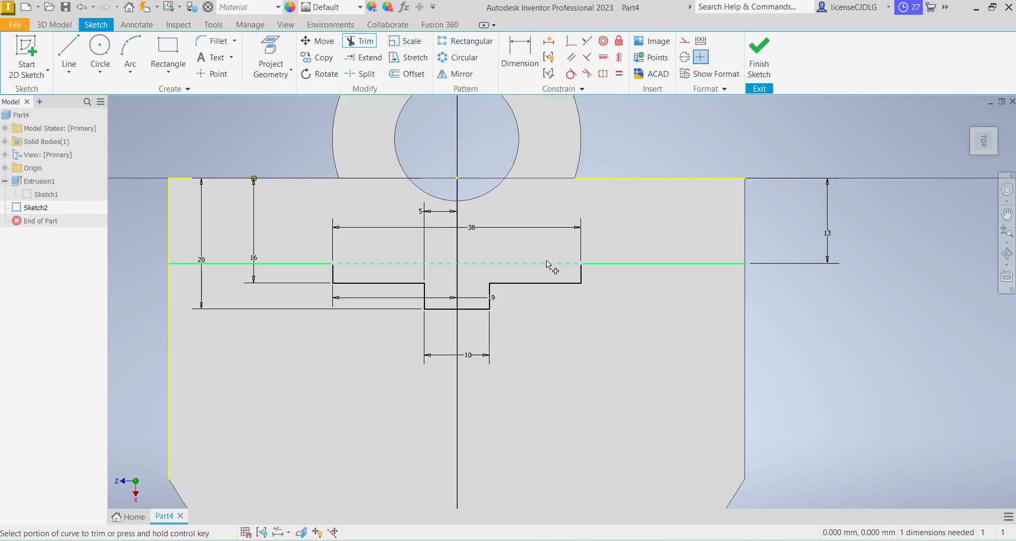
{"action": "left_click", "coordinate": [548, 264]}
{"action": "left_click", "coordinate": [603, 57]}
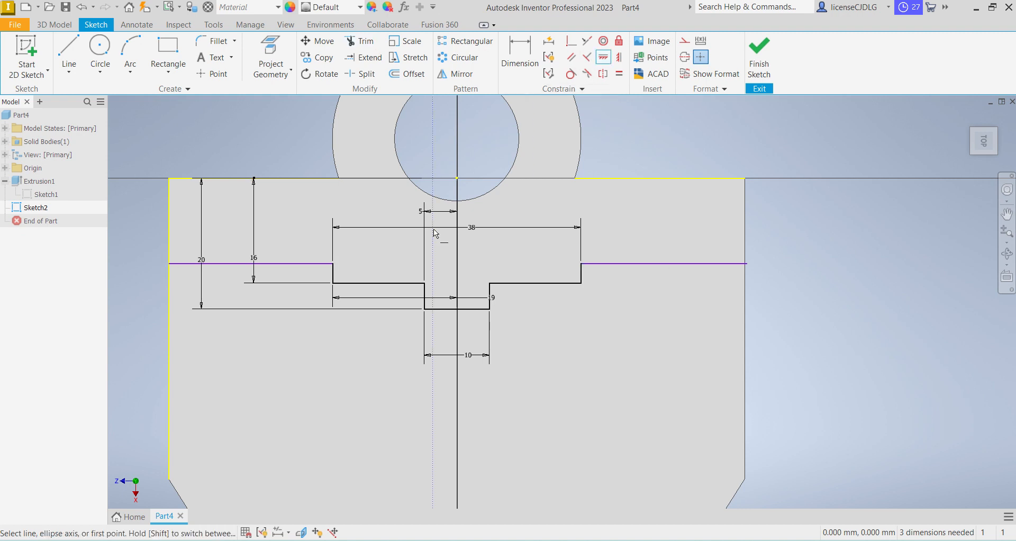
{"action": "key", "text": "shift"}
{"action": "left_click", "coordinate": [333, 264]}
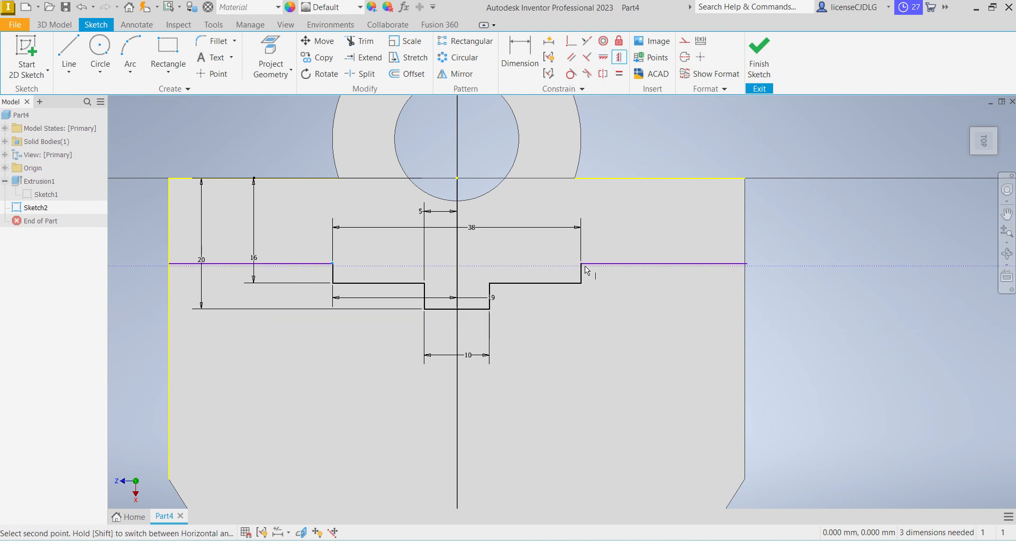
{"action": "left_click", "coordinate": [582, 263]}
{"action": "left_click", "coordinate": [582, 263]}
{"action": "left_click", "coordinate": [333, 264]}
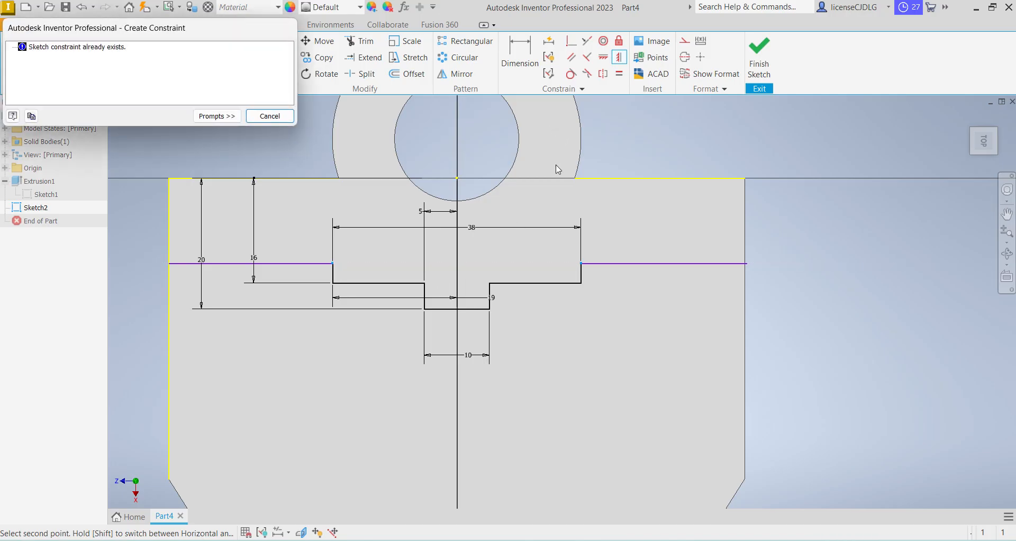
Dimension the distance between the plate's straight upper edge and the right cross-line segment as 13 mm
{"action": "key", "text": "d"}
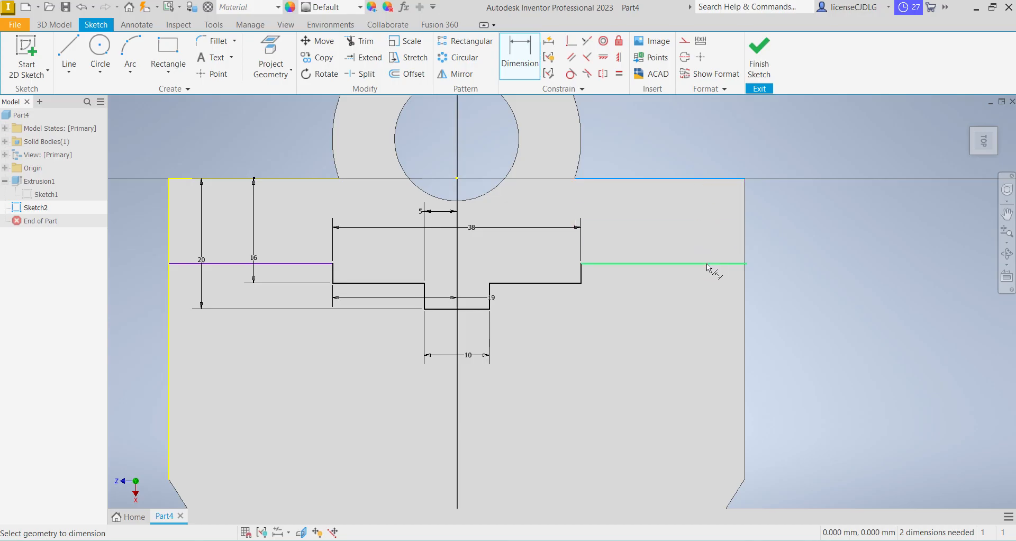
{"action": "left_click", "coordinate": [708, 265]}
{"action": "left_click", "coordinate": [695, 236]}
{"action": "left_click", "coordinate": [738, 273]}
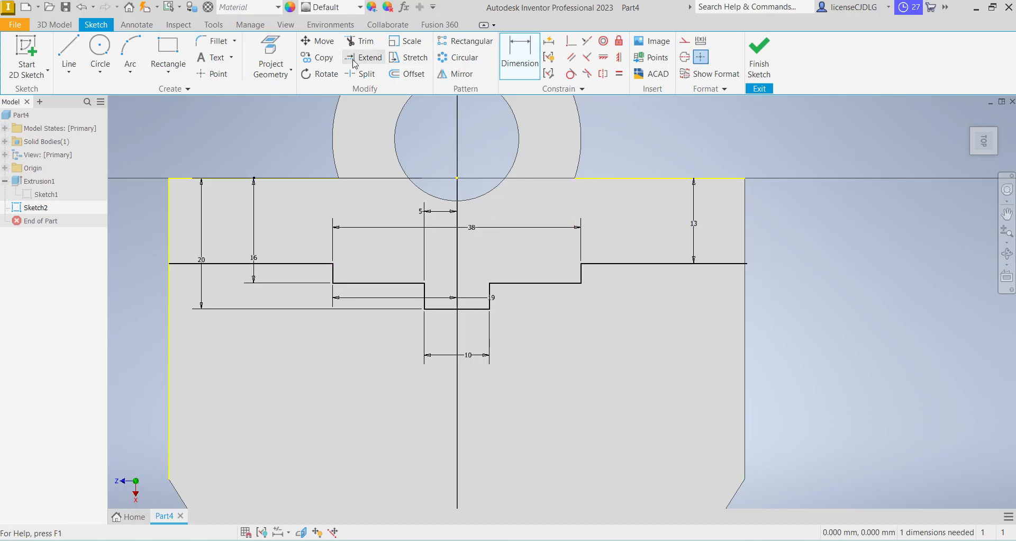
Project the plate's top face outline and the round hole's edge into the sketch and finish the sketch
{"action": "left_click", "coordinate": [270, 60]}
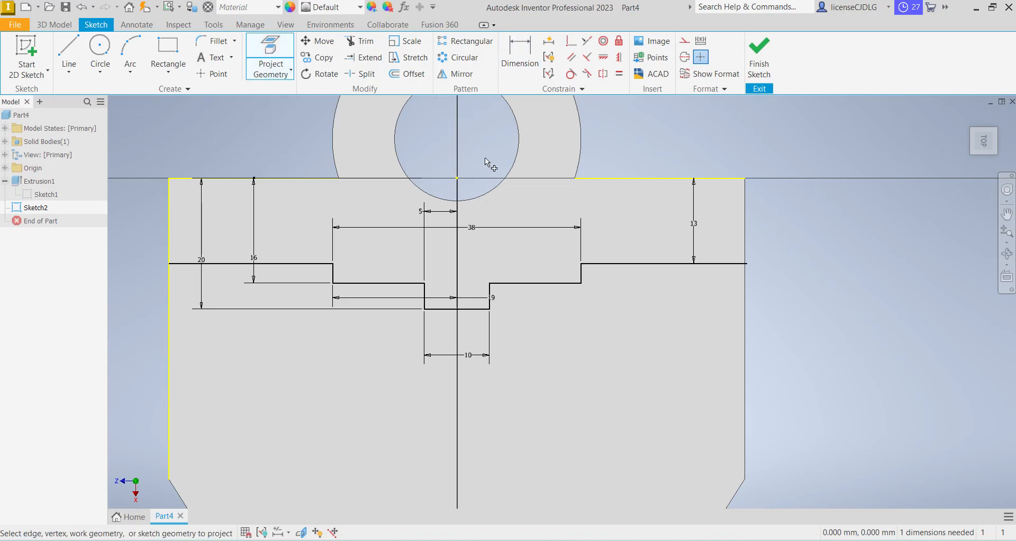
{"action": "left_click", "coordinate": [493, 191]}
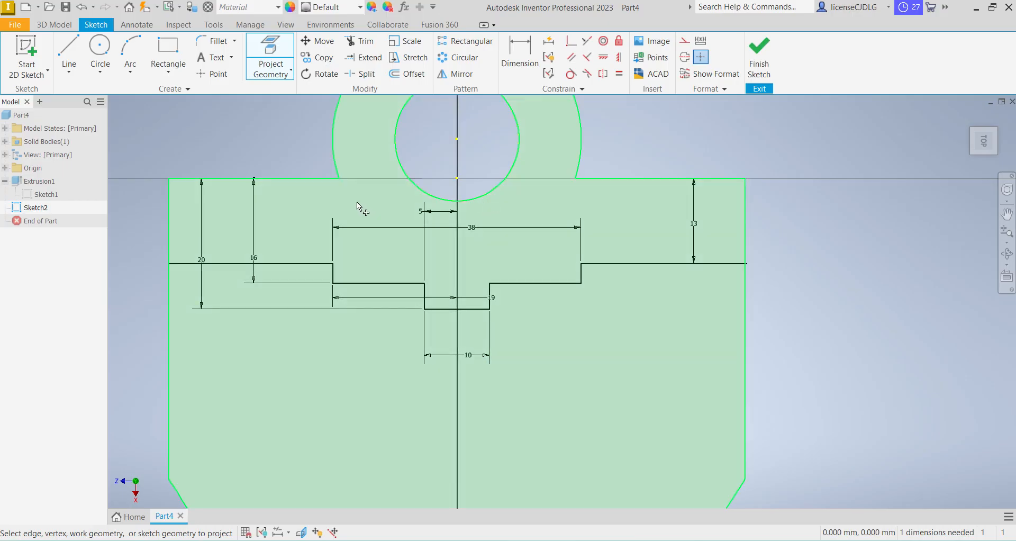
{"action": "left_click", "coordinate": [479, 208]}
{"action": "scroll", "coordinate": [480, 208], "scroll_direction": "down", "scroll_amount": 3}
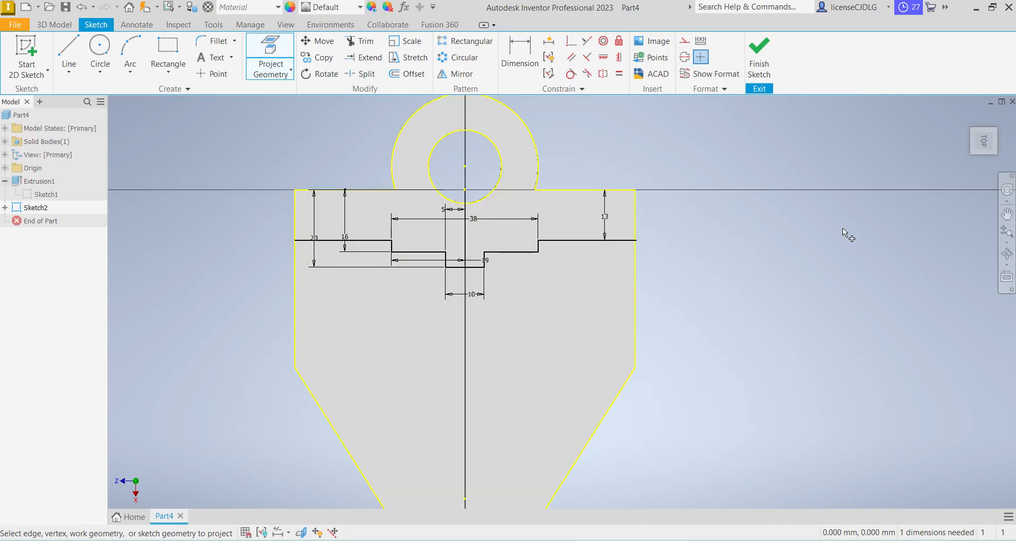
{"action": "left_click", "coordinate": [759, 58]}
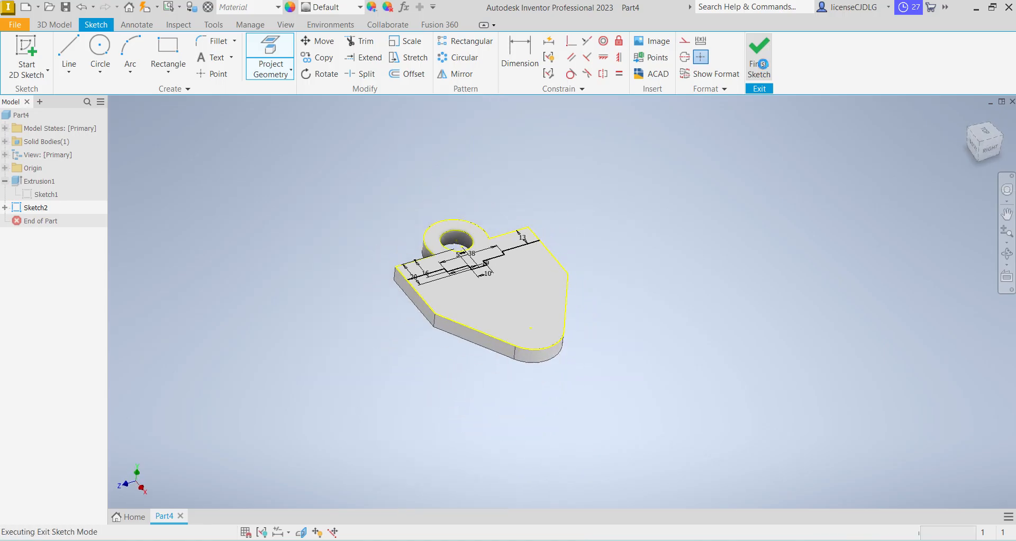
Extrude the region containing the stepped wall and the ring 50 mm upward from the plate, joining it to the body
{"action": "left_click", "coordinate": [69, 53]}
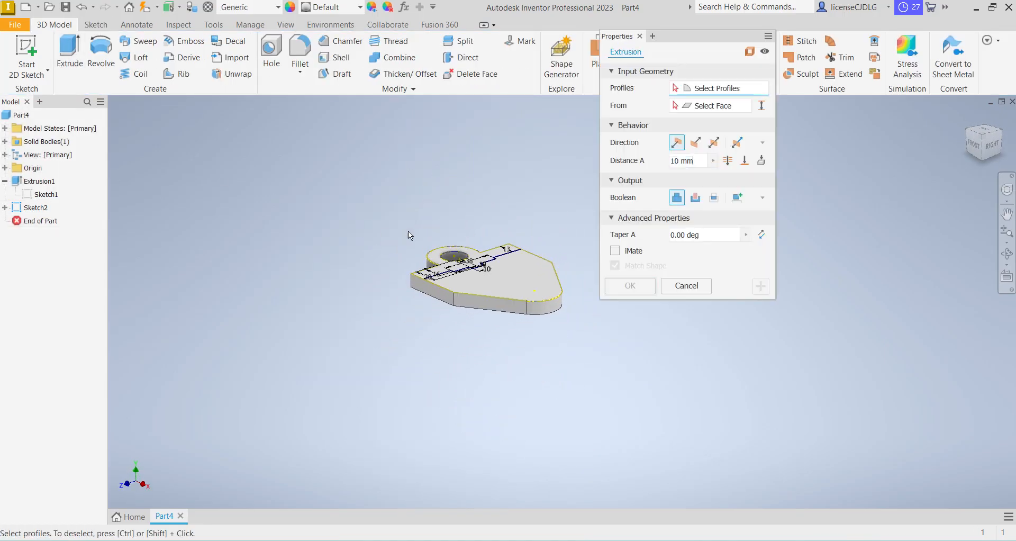
{"action": "scroll", "coordinate": [442, 256], "scroll_direction": "up", "scroll_amount": 3}
{"action": "left_click", "coordinate": [447, 271]}
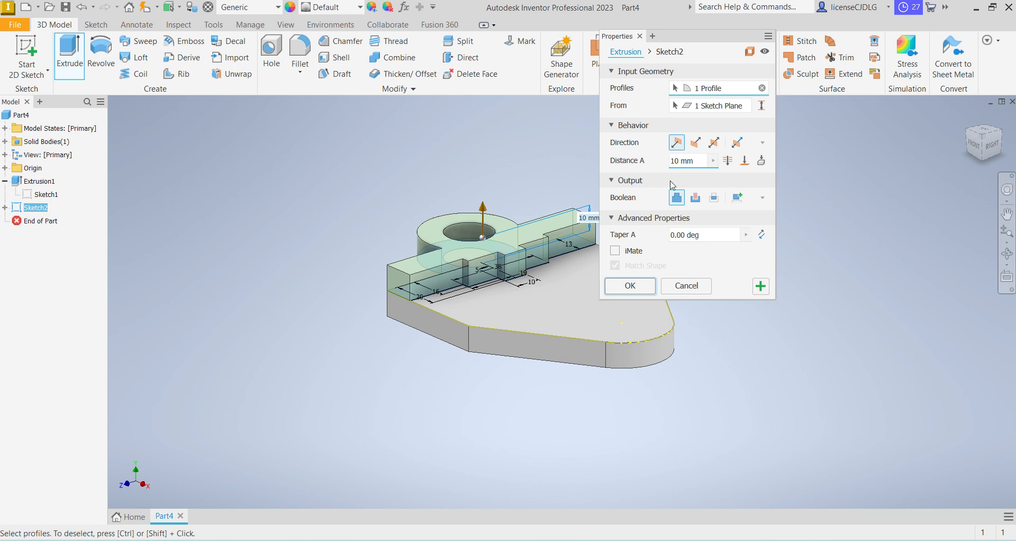
{"action": "double_click", "coordinate": [680, 161]}
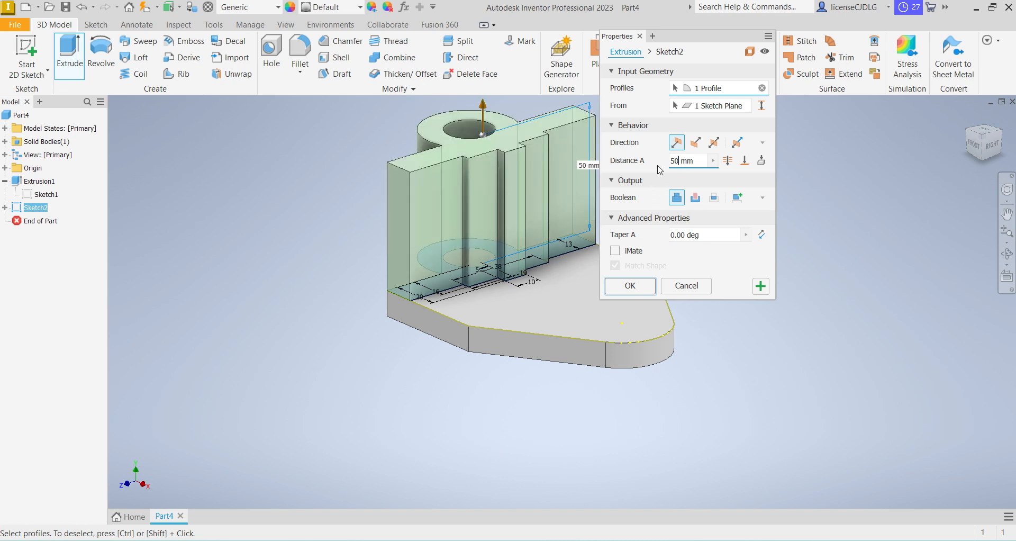
{"action": "key", "text": "Return"}
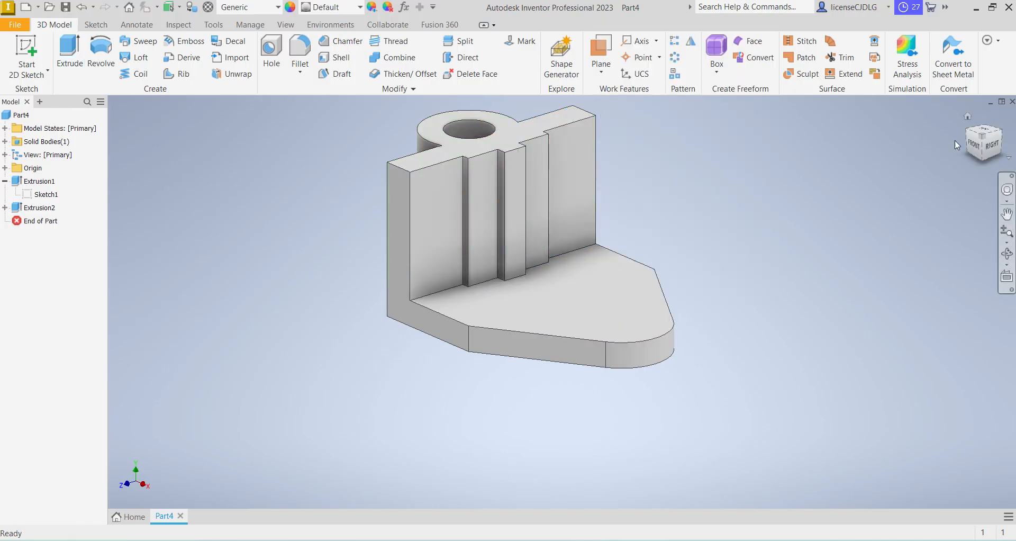
Edit the upright wall and ring extrusion to give it a shorter distance
{"action": "left_click", "coordinate": [983, 135]}
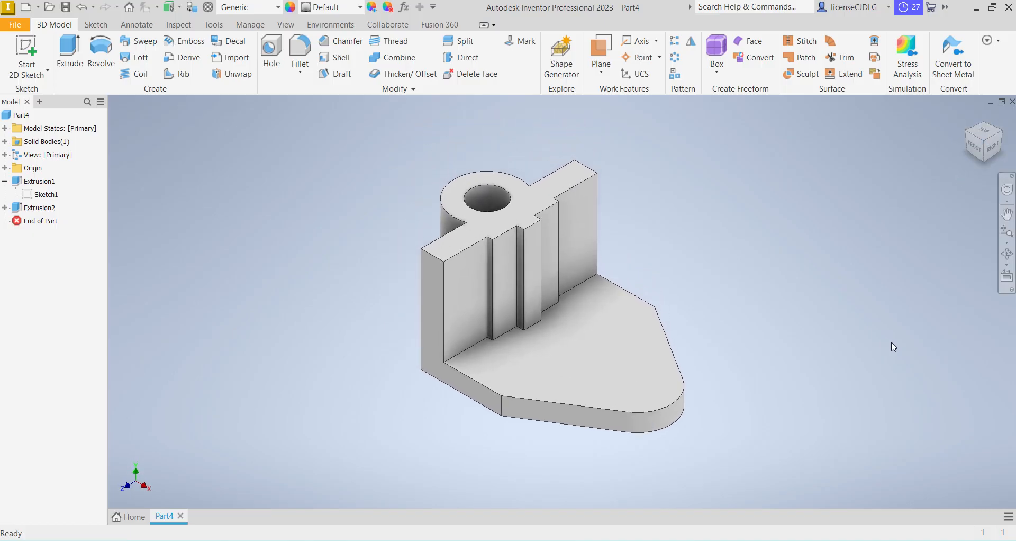
{"action": "left_click", "coordinate": [45, 208]}
{"action": "right_click", "coordinate": [45, 207]}
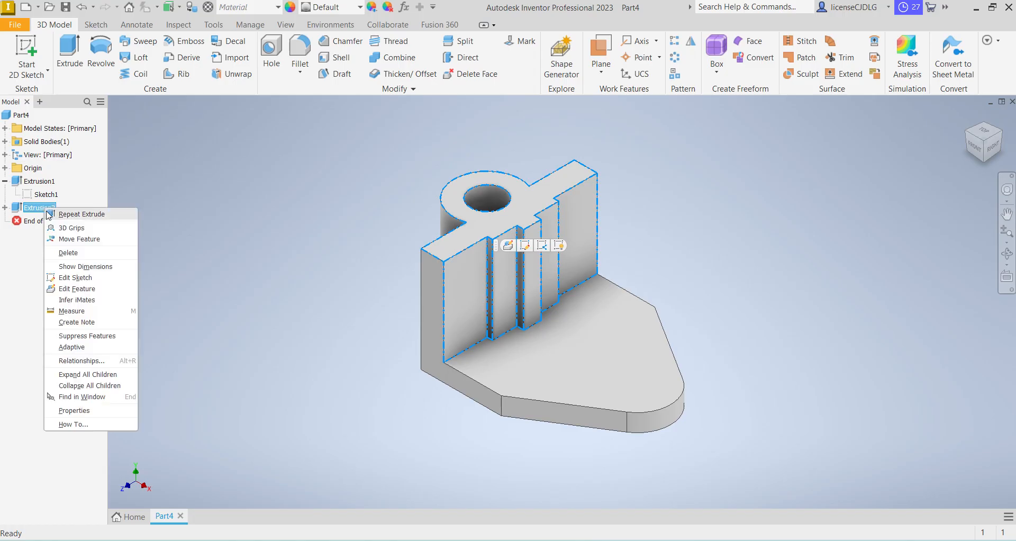
{"action": "left_click", "coordinate": [85, 288]}
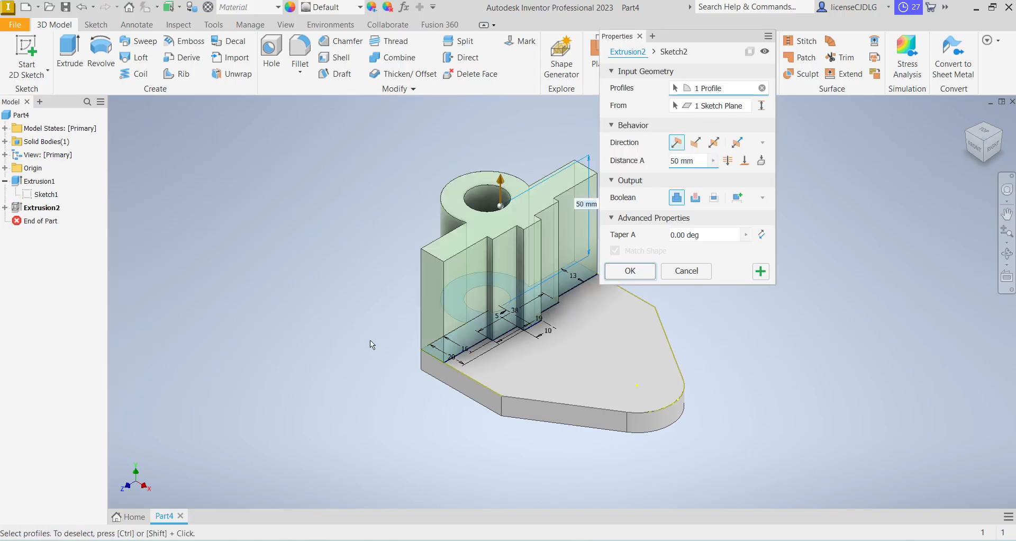
{"action": "key", "text": "Return"}
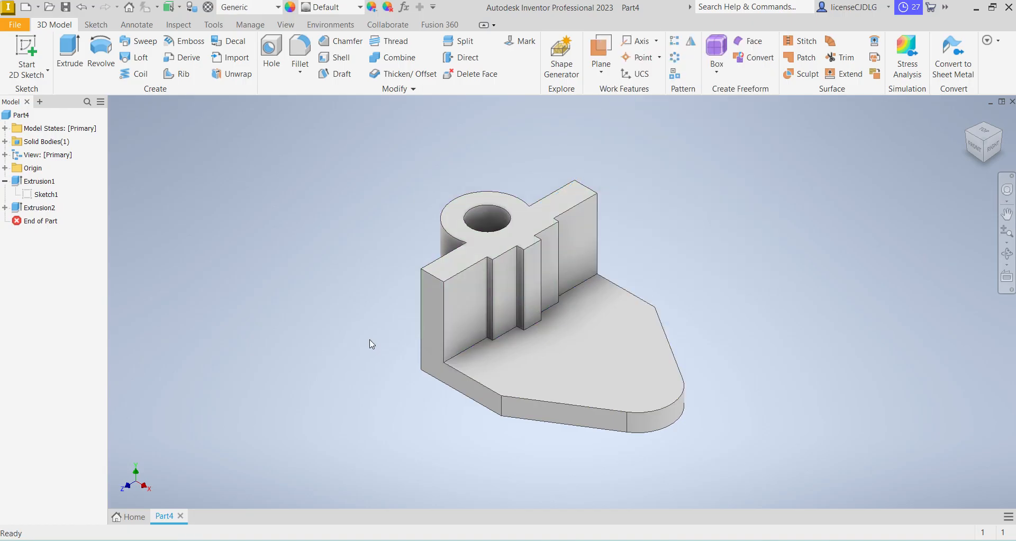
On the XY plane, sketch a slanted line from the wall's outermost top corner down to the plate's top face, spanning about 54 mm horizontally
{"action": "left_click", "coordinate": [5, 168]}
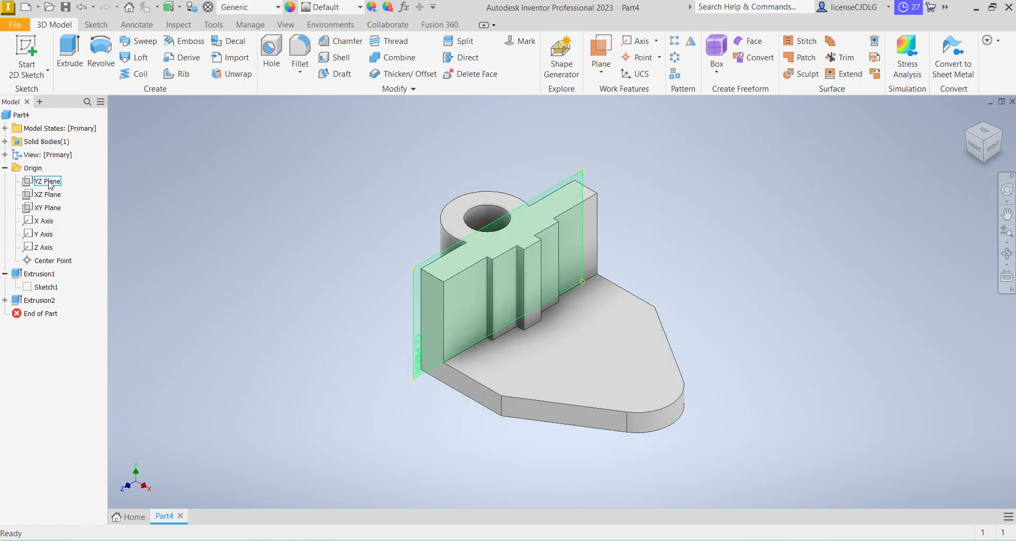
{"action": "left_click", "coordinate": [47, 208]}
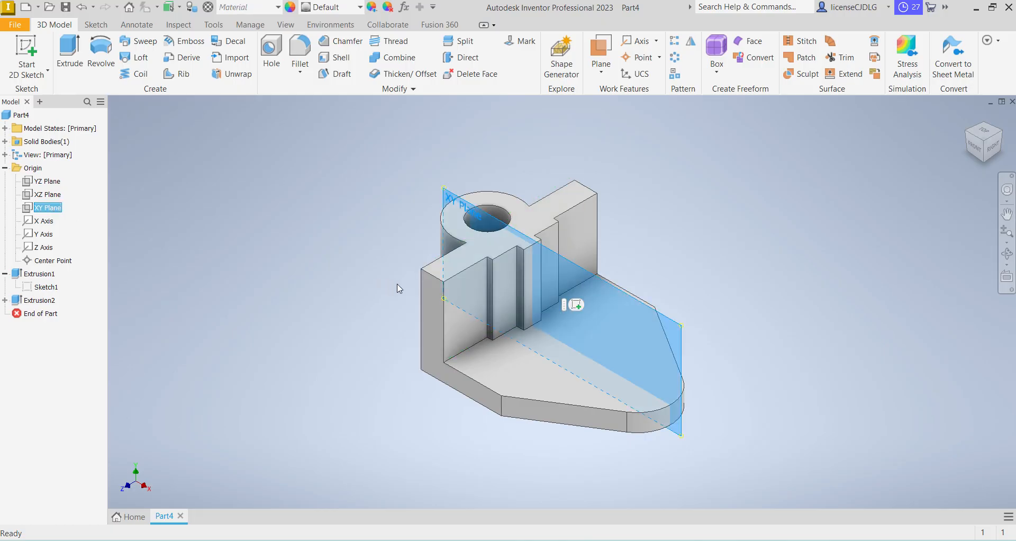
{"action": "left_click", "coordinate": [576, 305]}
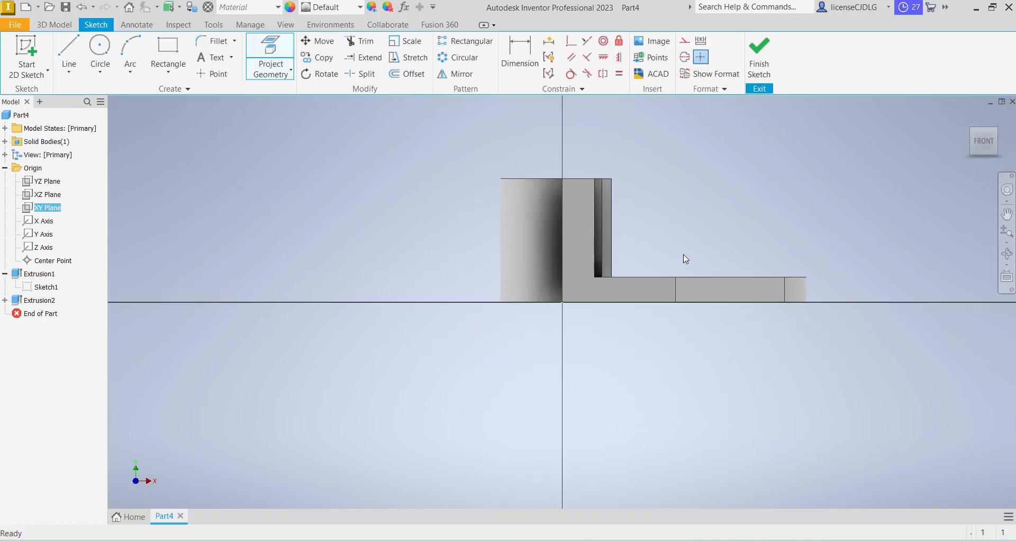
{"action": "left_click", "coordinate": [66, 58]}
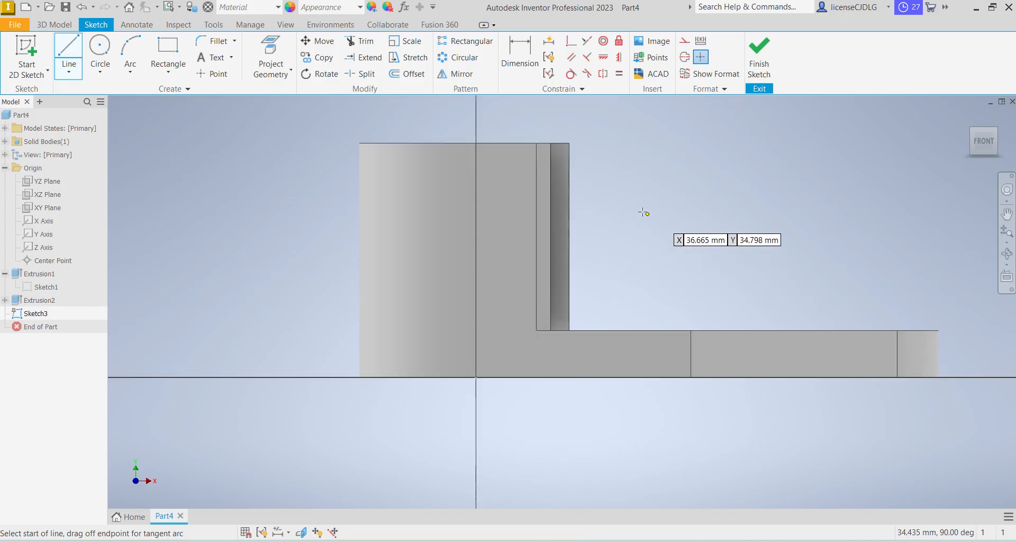
{"action": "scroll", "coordinate": [658, 218], "scroll_direction": "up", "scroll_amount": 3}
{"action": "left_click", "coordinate": [569, 144]}
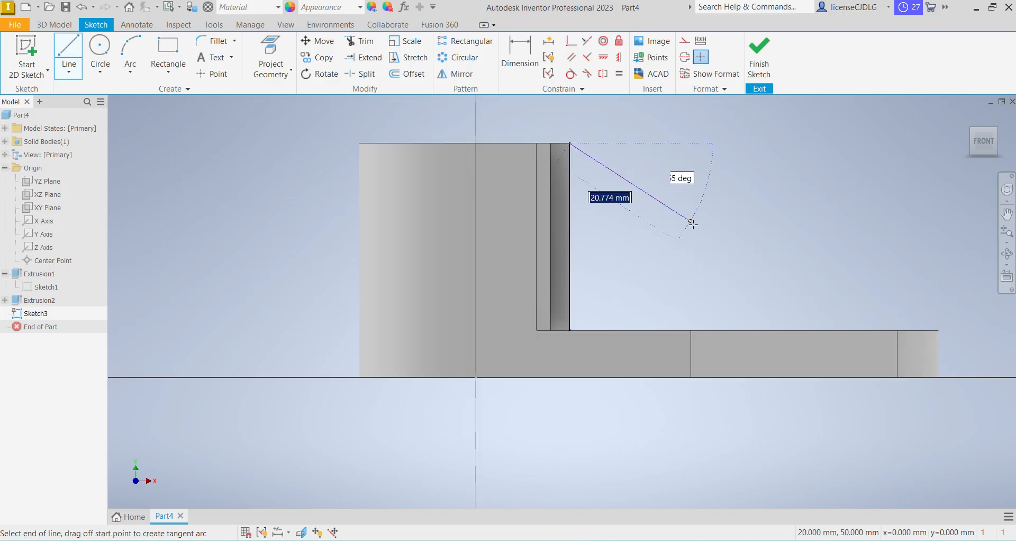
{"action": "left_click", "coordinate": [822, 332]}
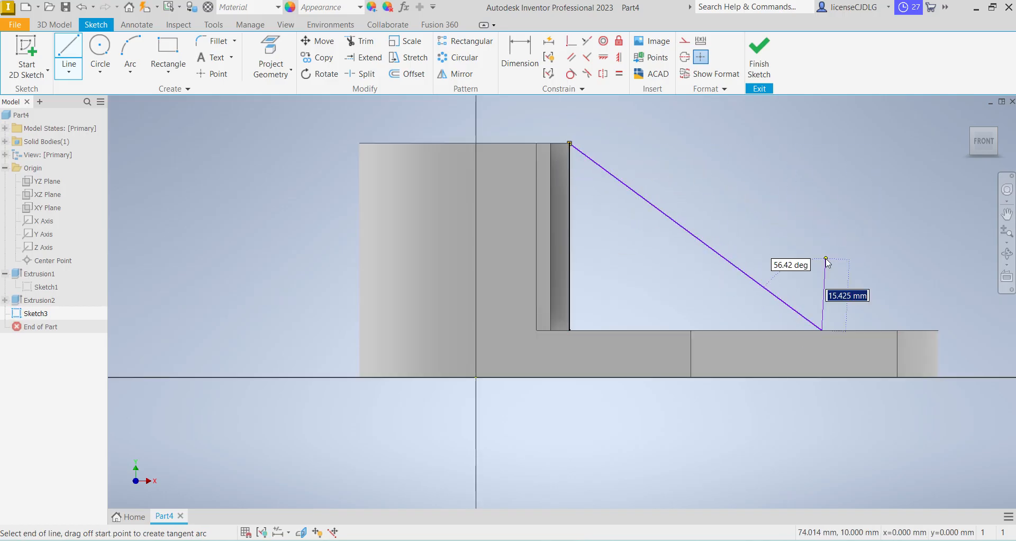
{"action": "right_click", "coordinate": [826, 265]}
{"action": "left_click", "coordinate": [863, 266]}
Dimension the horizontal distance from the wall's base to the slanted line's lower end as 64 mm and finish the sketch
{"action": "left_click", "coordinate": [514, 61]}
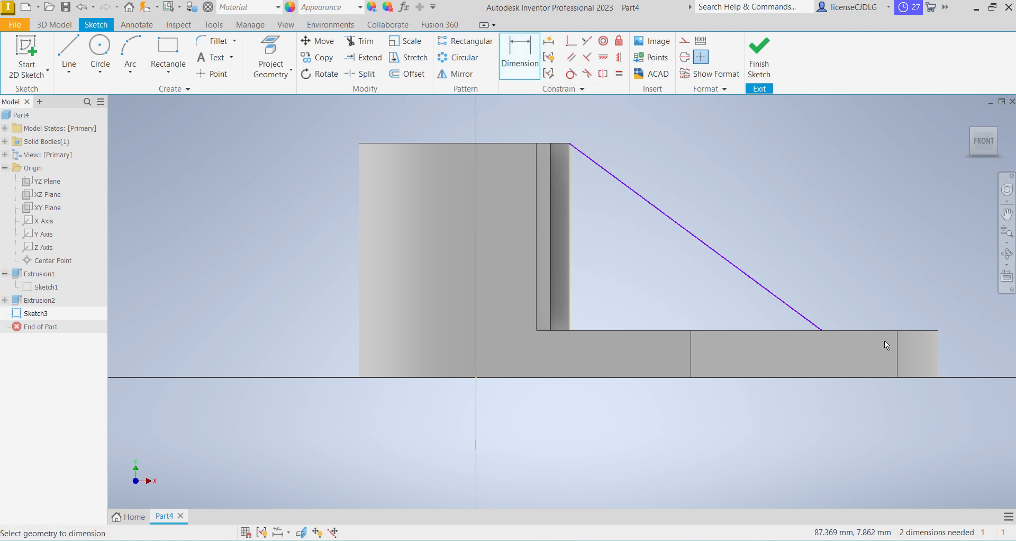
{"action": "middle_click_drag", "start_coordinate": [824, 302], "coordinate": [825, 307], "text": "shift"}
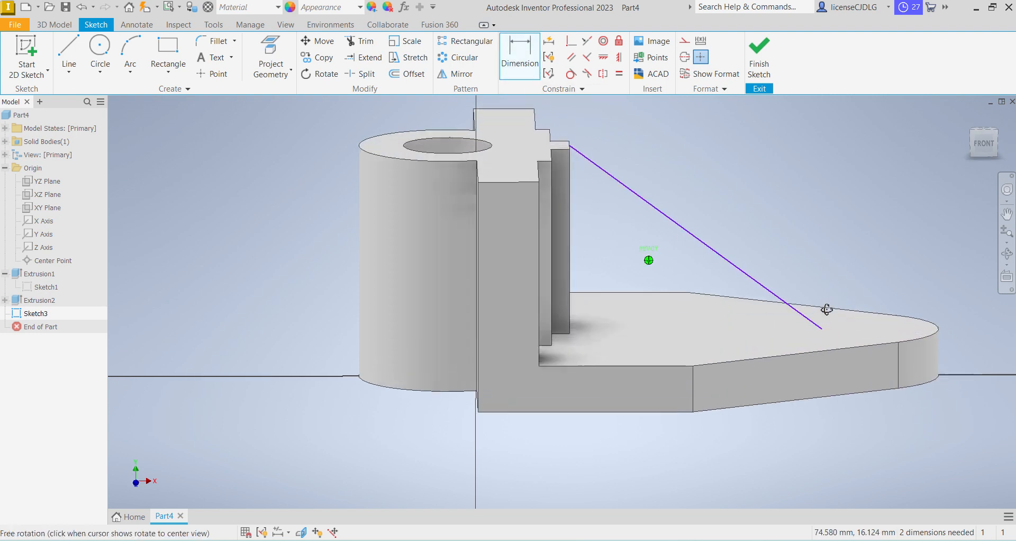
{"action": "left_click", "coordinate": [568, 332]}
{"action": "left_click", "coordinate": [643, 332]}
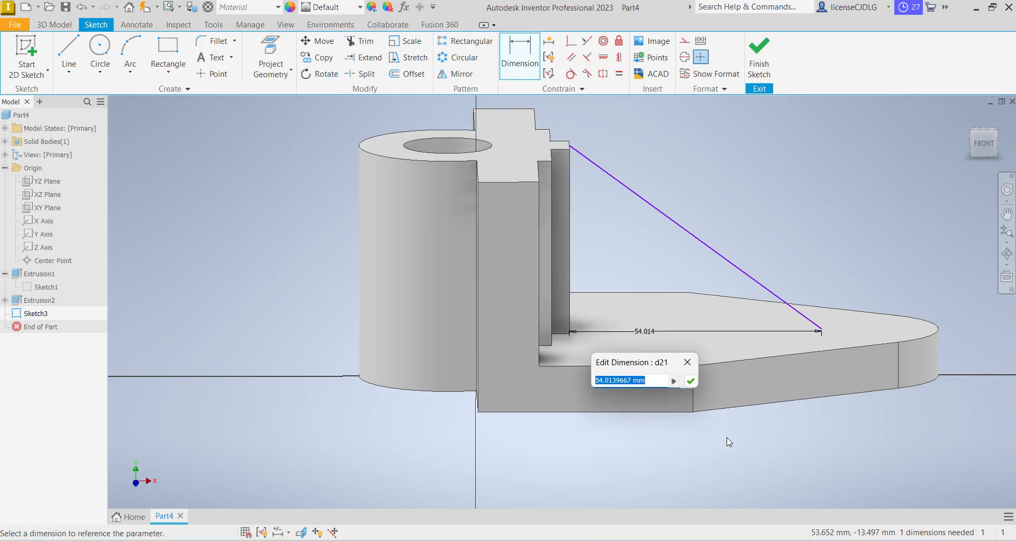
{"action": "type", "text": "64"}
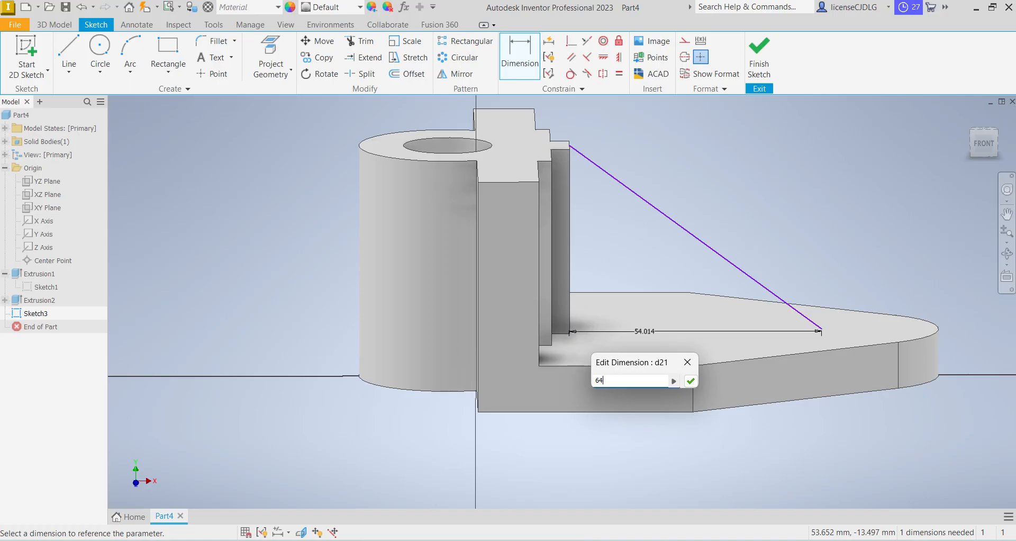
{"action": "key", "text": "Return"}
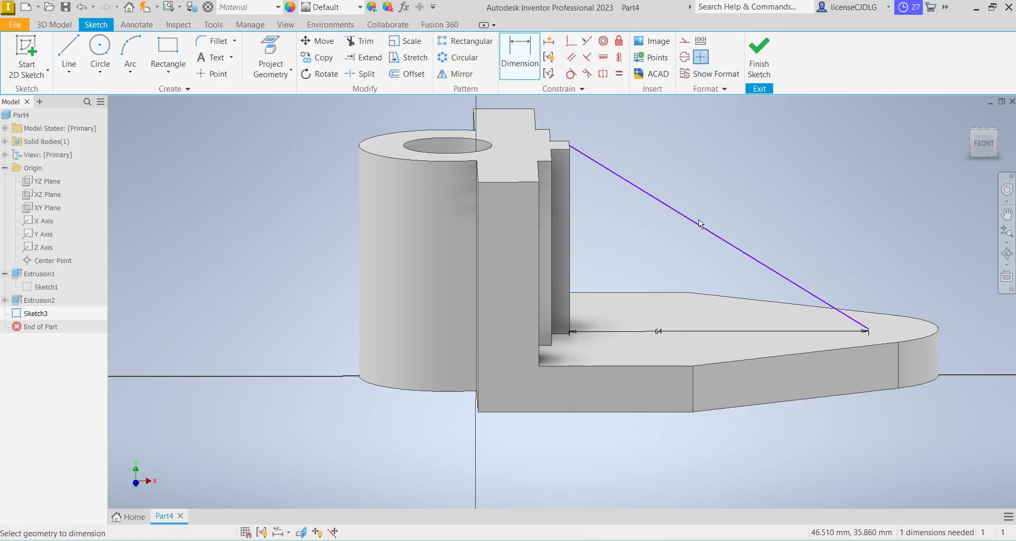
{"action": "mouse_move", "coordinate": [709, 302]}
{"action": "middle_mouse_down"}
{"action": "mouse_move", "coordinate": [698, 290]}
{"action": "mouse_move", "coordinate": [648, 292]}
{"action": "middle_mouse_up"}
{"action": "left_click", "coordinate": [759, 53]}
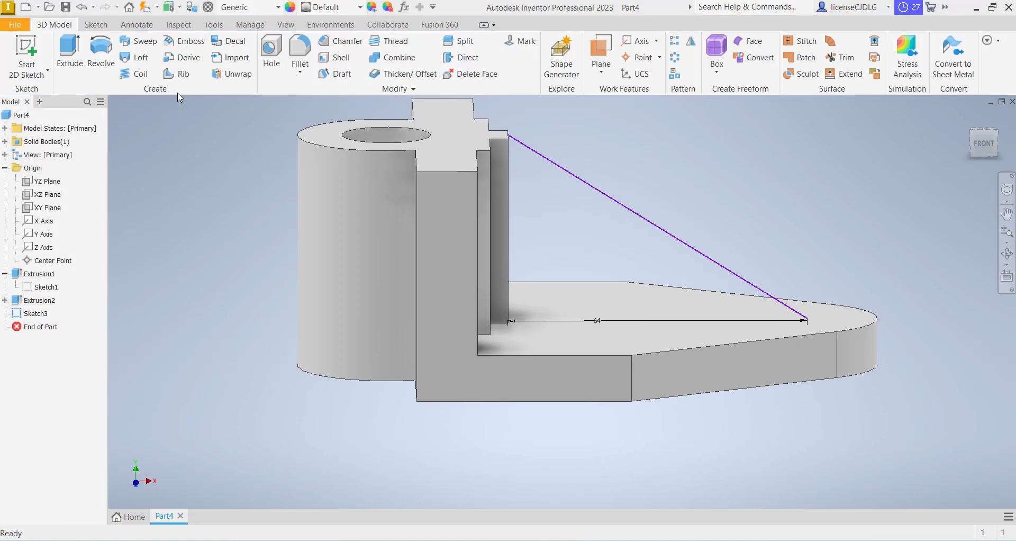
Create a 10 mm thick rib from the slanted line, parallel to the sketch plane and filling toward the wall and plate
{"action": "left_click", "coordinate": [177, 73]}
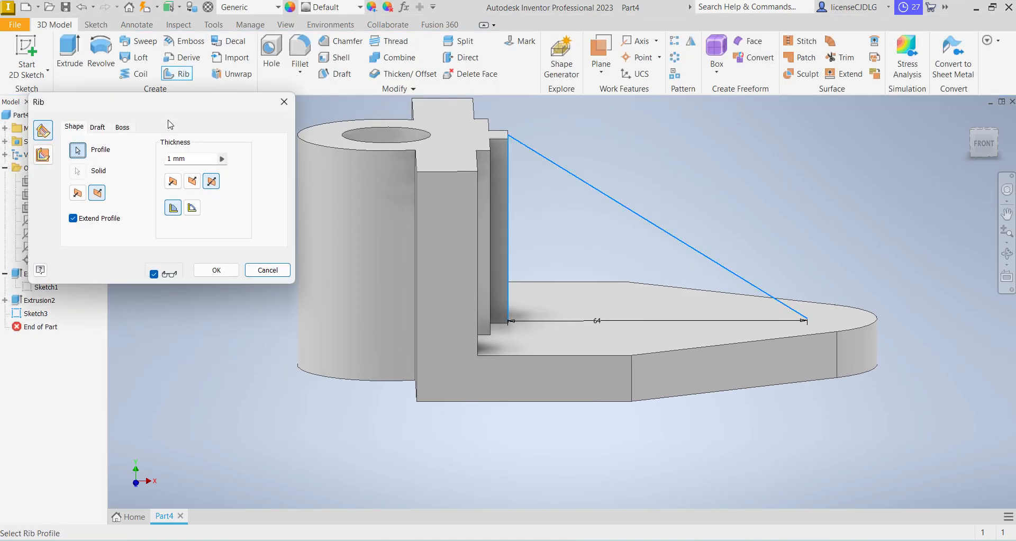
{"action": "left_click", "coordinate": [43, 155]}
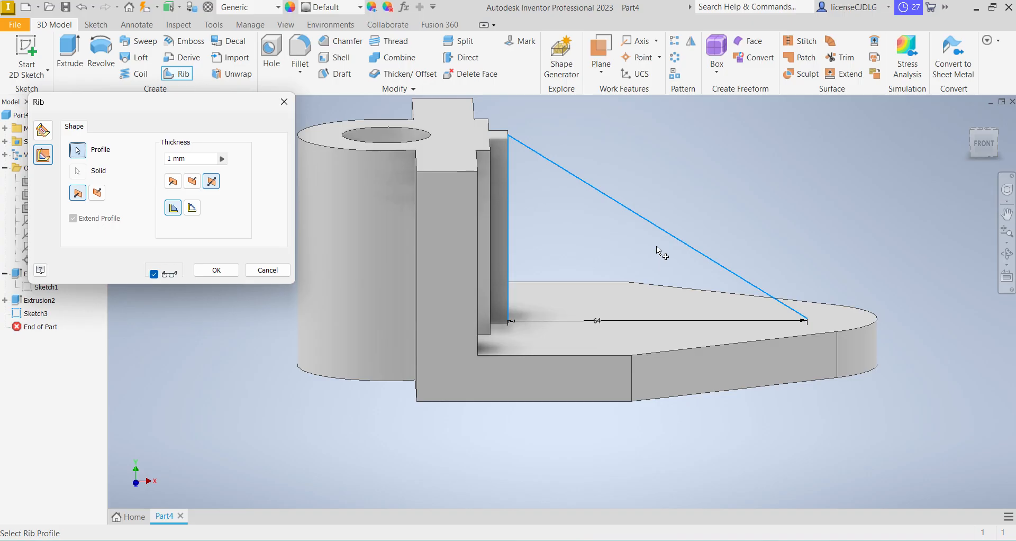
{"action": "left_click", "coordinate": [100, 193]}
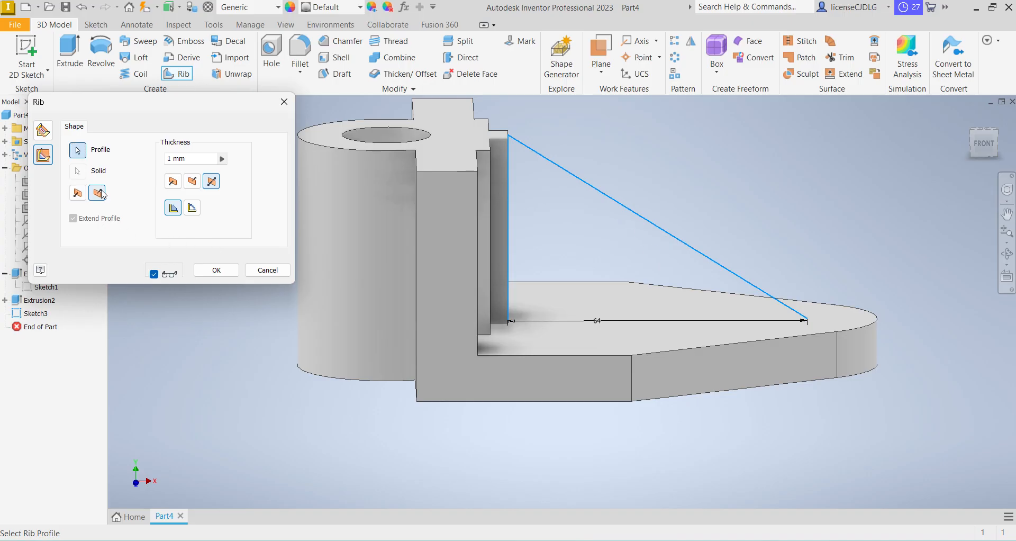
{"action": "left_click", "coordinate": [197, 158]}
{"action": "type", "text": "10"}
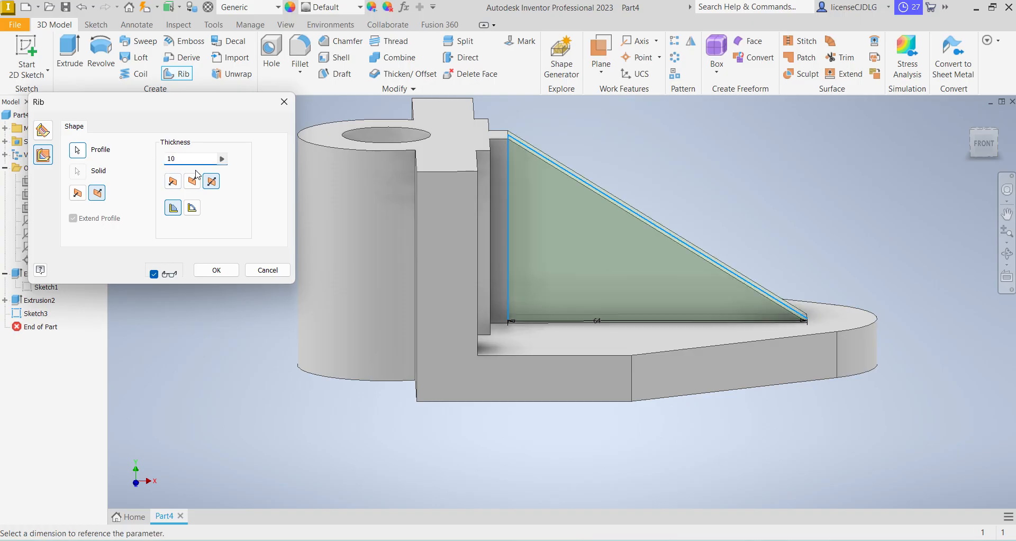
{"action": "left_click", "coordinate": [217, 269]}
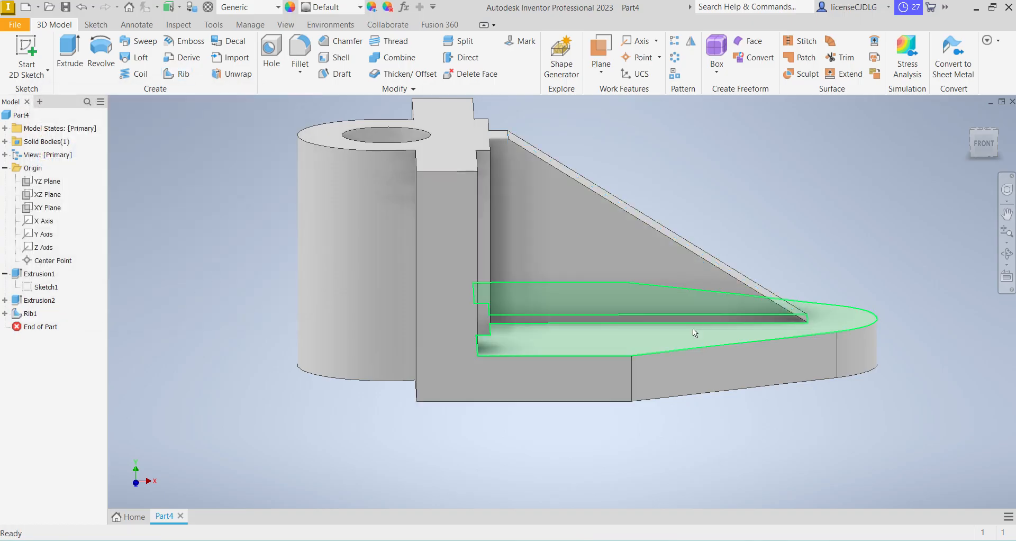
Start a sketch on the plate's top face and draw two circles, about 10 mm and 16 mm in diameter, on opposite sides of the rib
{"action": "left_click", "coordinate": [1005, 138]}
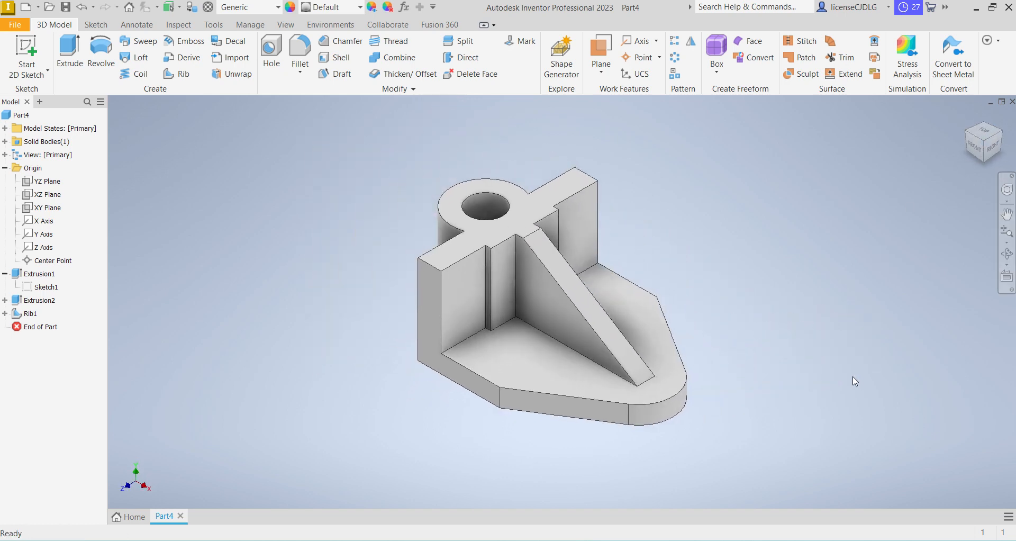
{"action": "left_click", "coordinate": [517, 365]}
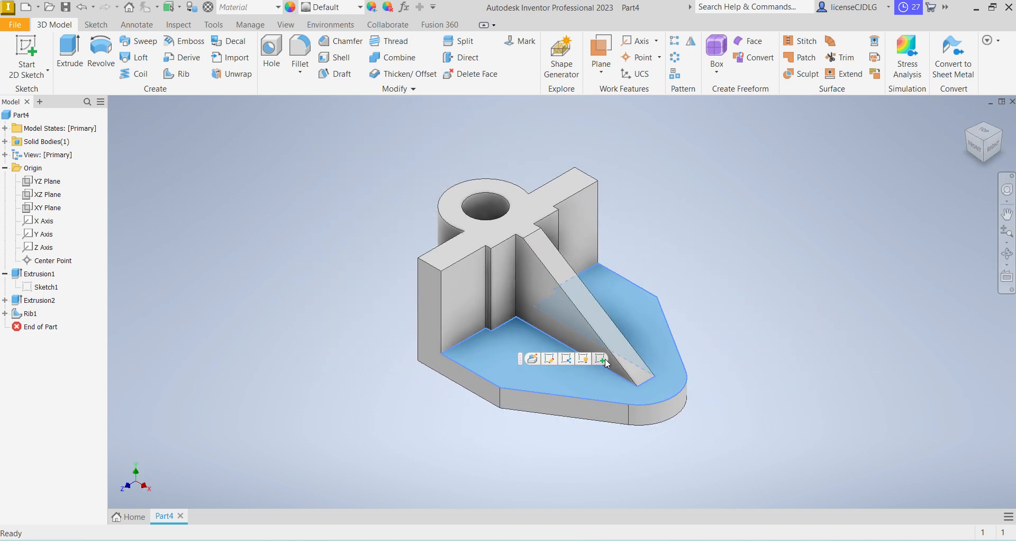
{"action": "left_click", "coordinate": [601, 359]}
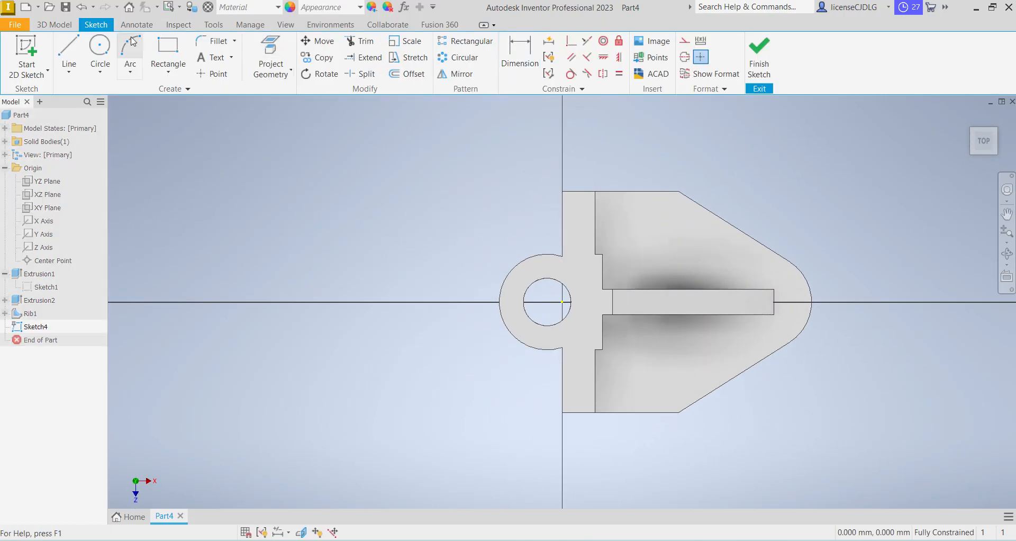
{"action": "left_click", "coordinate": [100, 48]}
{"action": "left_click", "coordinate": [672, 232]}
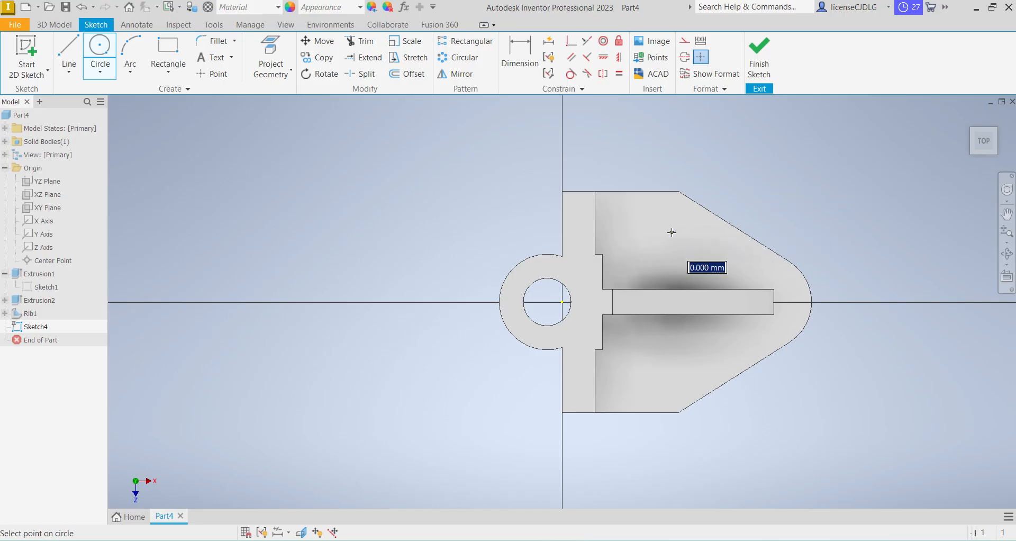
{"action": "left_click", "coordinate": [681, 222]}
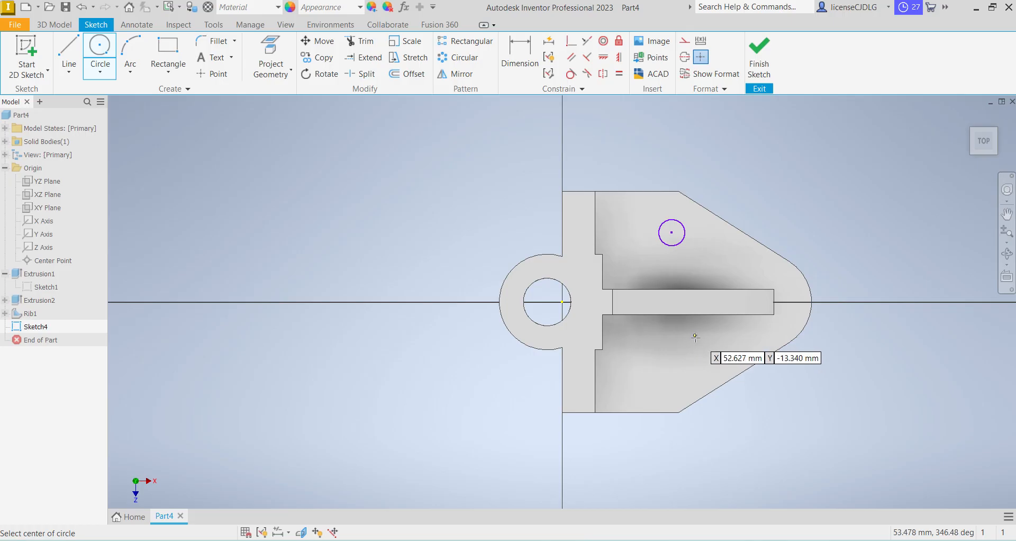
{"action": "left_click", "coordinate": [696, 339]}
{"action": "left_click", "coordinate": [711, 354]}
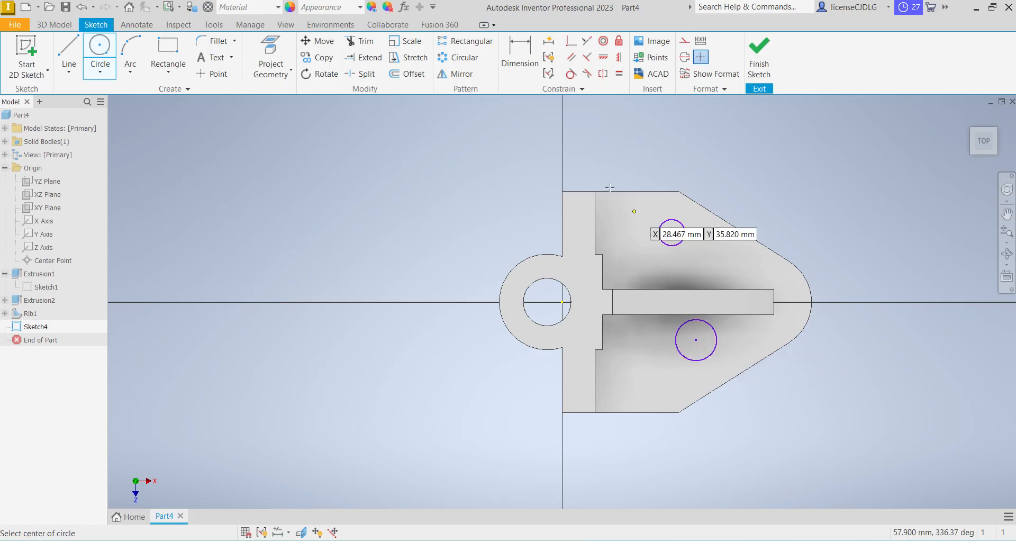
Dimension both circles on the plate with a diameter of 10 mm
{"action": "left_click", "coordinate": [514, 70]}
{"action": "left_click", "coordinate": [683, 226]}
{"action": "left_click", "coordinate": [748, 208]}
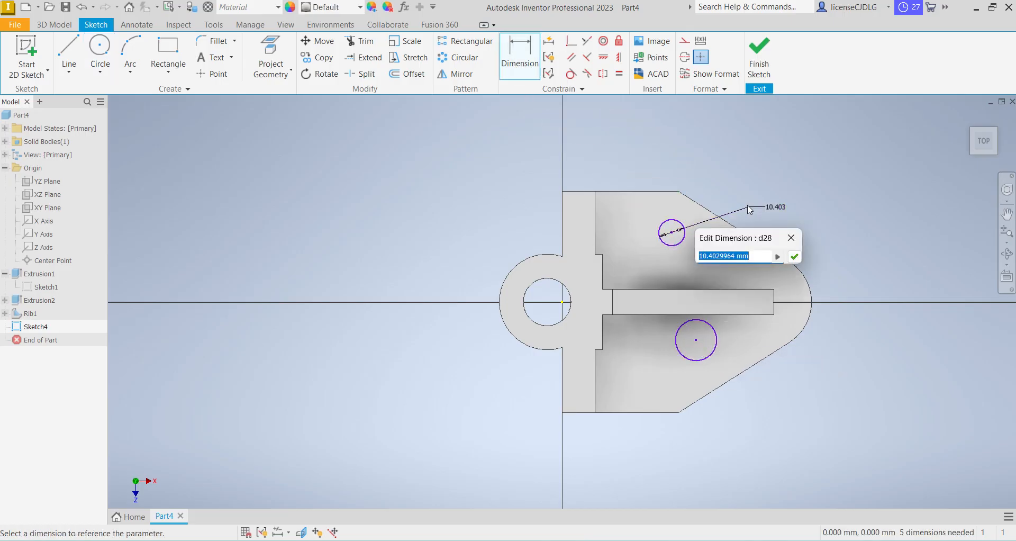
{"action": "type", "text": "10"}
{"action": "key", "text": "Return"}
{"action": "left_click", "coordinate": [711, 351]}
{"action": "left_click", "coordinate": [780, 392]}
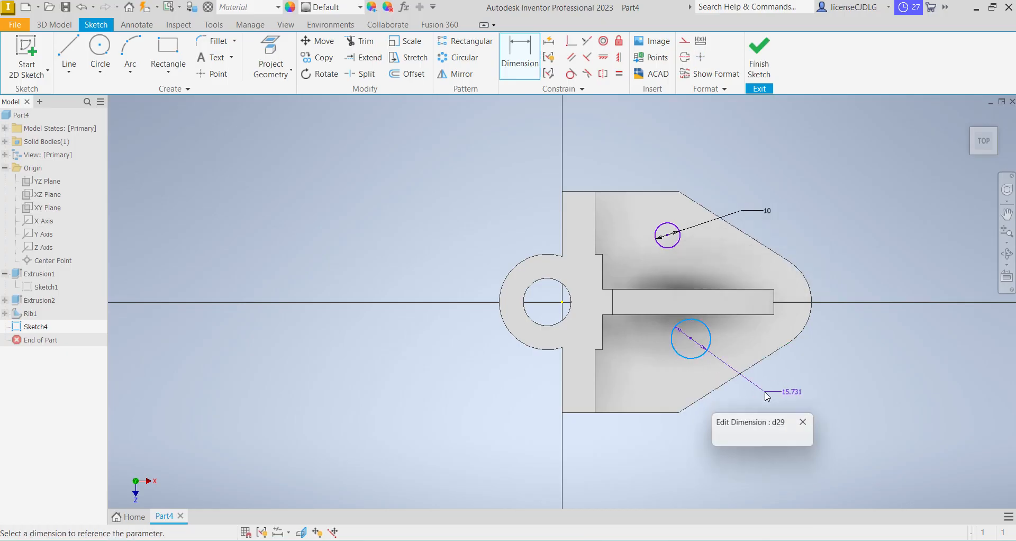
{"action": "type", "text": "10"}
{"action": "key", "text": "Return"}
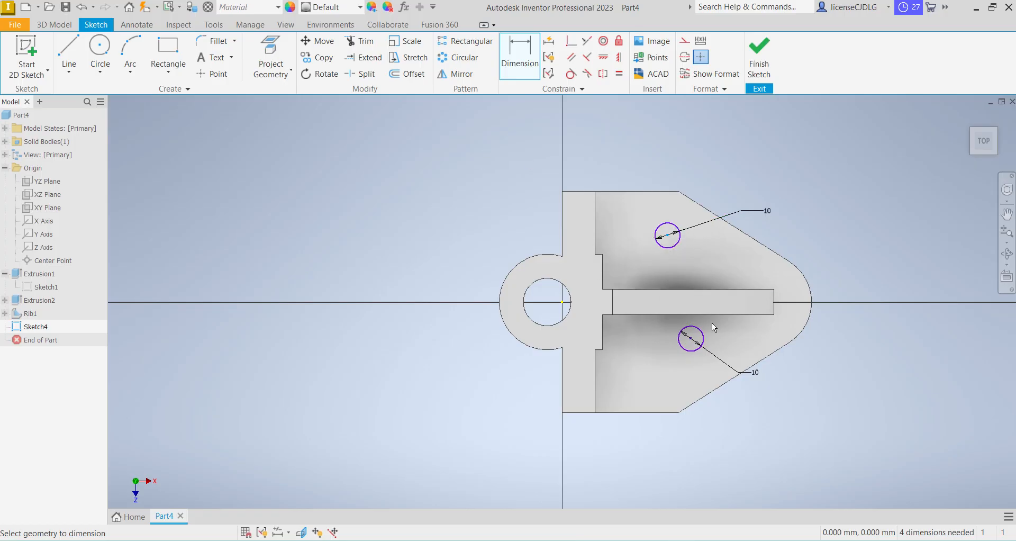
Dimension the vertical distance between the two circle centres as 50 mm
{"action": "left_click", "coordinate": [691, 339]}
{"action": "left_click", "coordinate": [846, 328]}
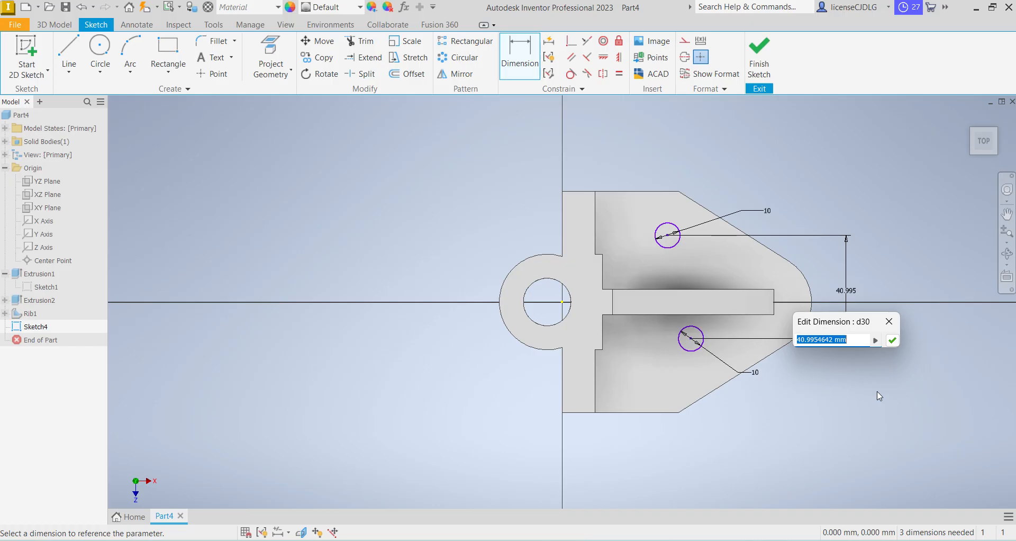
{"action": "type", "text": "50"}
{"action": "key", "text": "Return"}
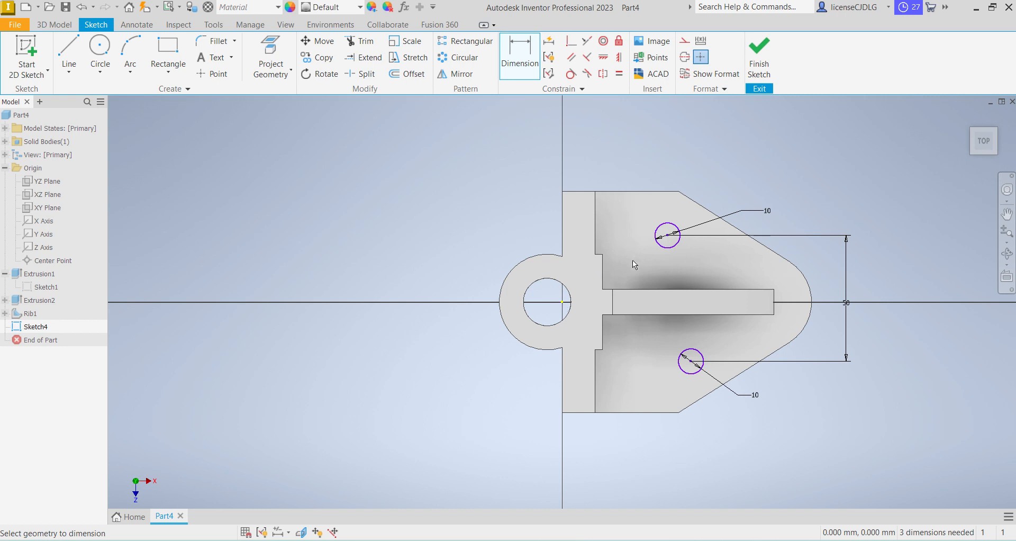
Dimension the horizontal distance from the wall's front edge to the upper circle's centre as 31 mm
{"action": "left_click", "coordinate": [595, 233]}
{"action": "left_click", "coordinate": [667, 235]}
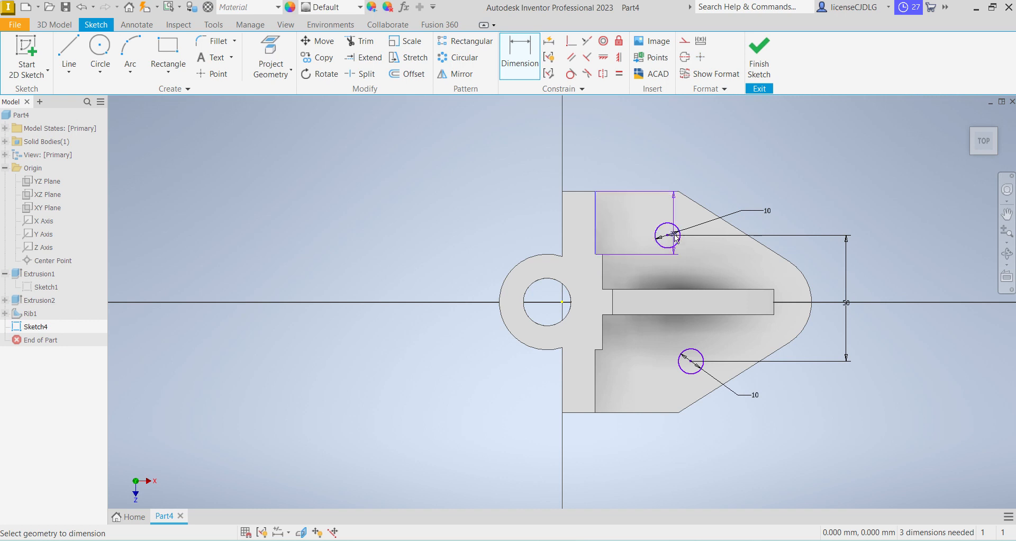
{"action": "left_click", "coordinate": [640, 161]}
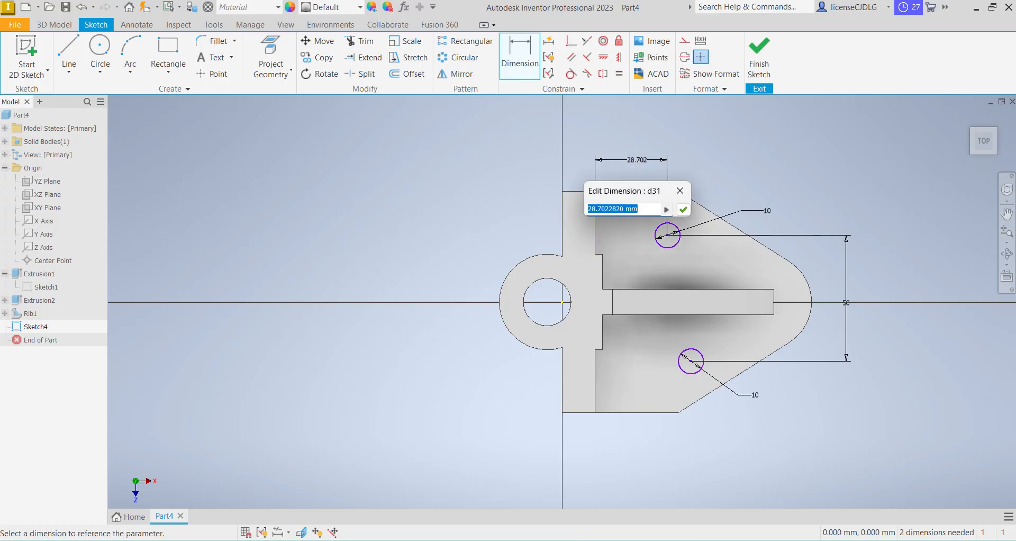
{"action": "type", "text": "31"}
{"action": "key", "text": "Return"}
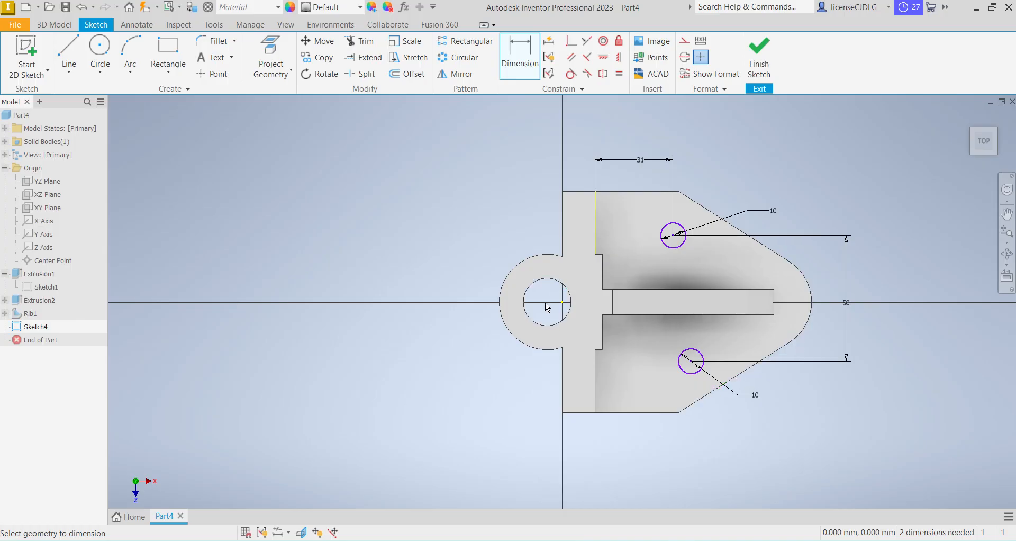
Dimension the upper circle's centre 25 mm vertically from the origin and align the lower circle's centre vertically with it
{"action": "left_click", "coordinate": [562, 302]}
{"action": "left_click", "coordinate": [674, 235]}
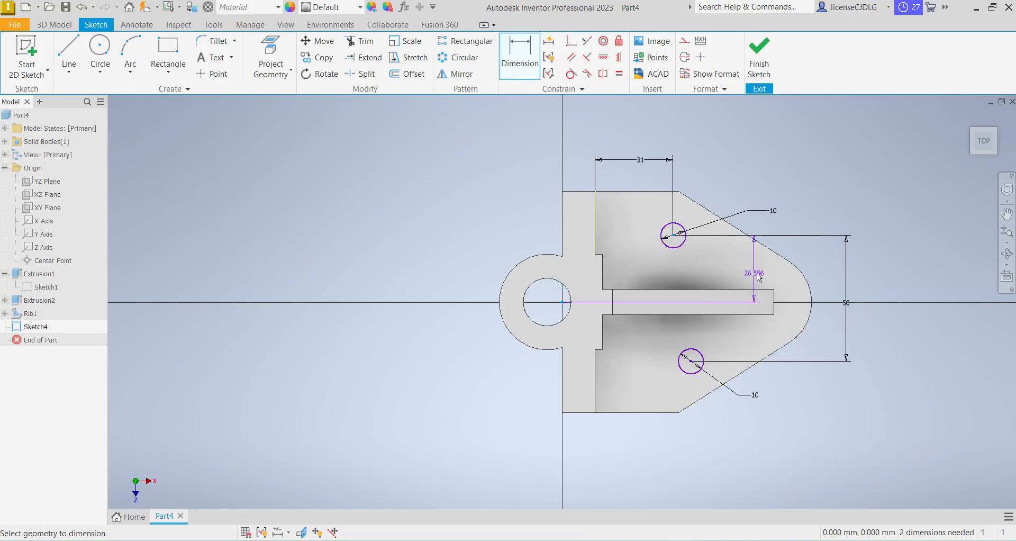
{"action": "left_click", "coordinate": [773, 273]}
{"action": "type", "text": "25"}
{"action": "key", "text": "Return"}
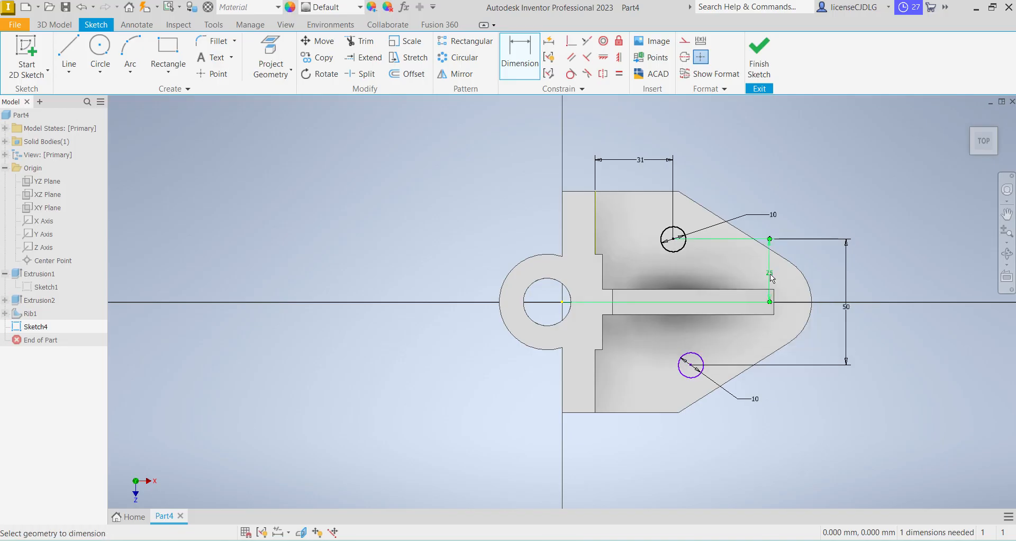
{"action": "key", "text": "i"}
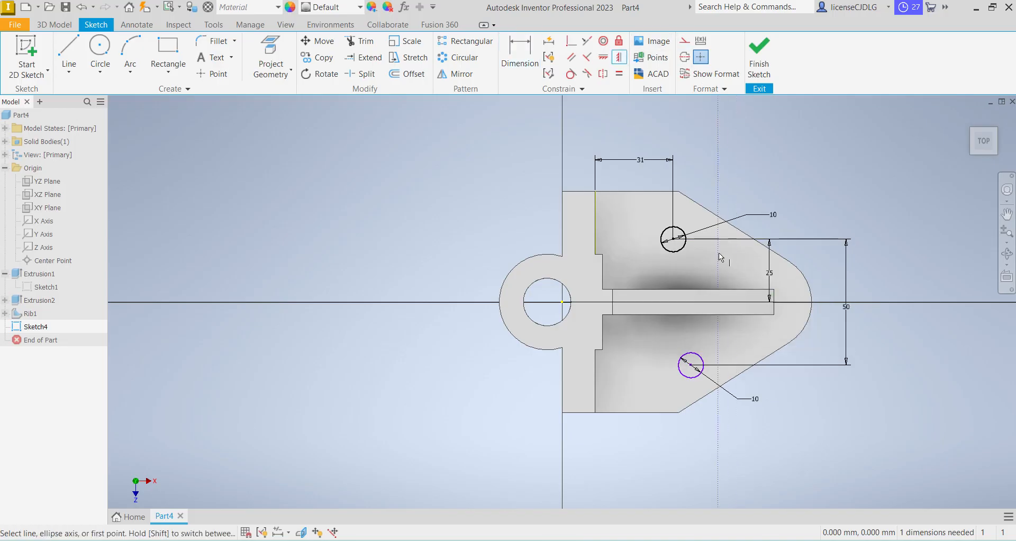
{"action": "left_click", "coordinate": [690, 365]}
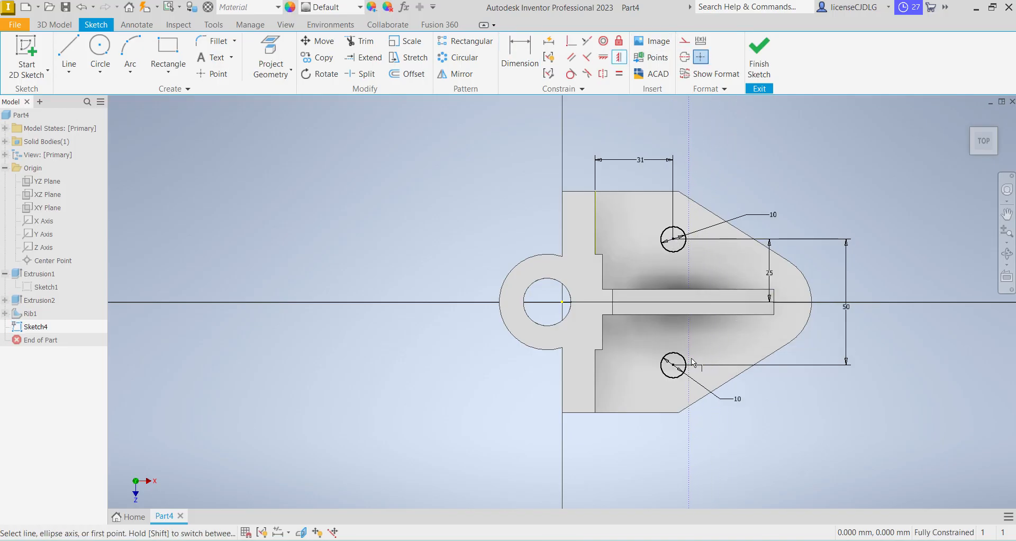
Finish the hole sketch and extrude both 10 mm circles as a through-all cut in the base plate
{"action": "left_click", "coordinate": [766, 75]}
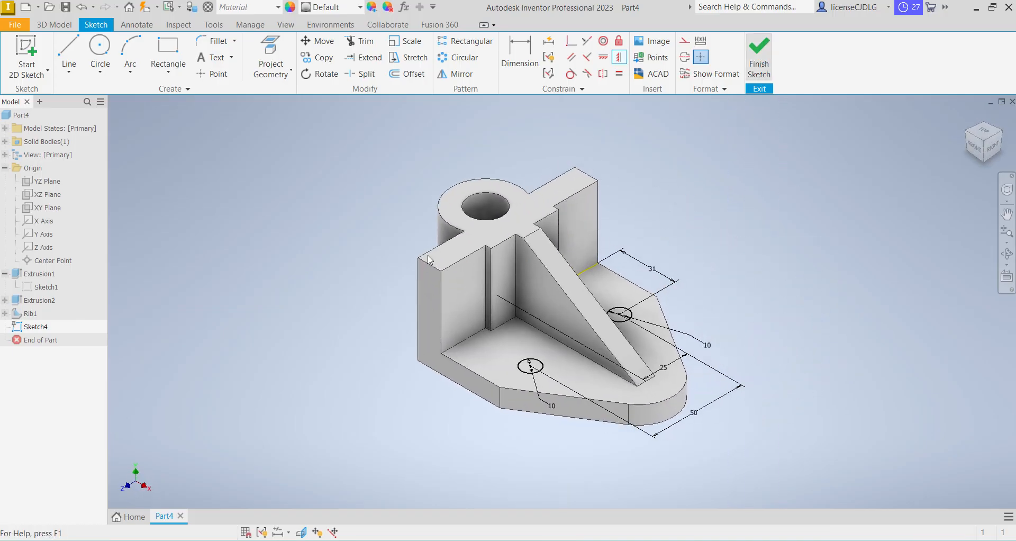
{"action": "left_click", "coordinate": [70, 53]}
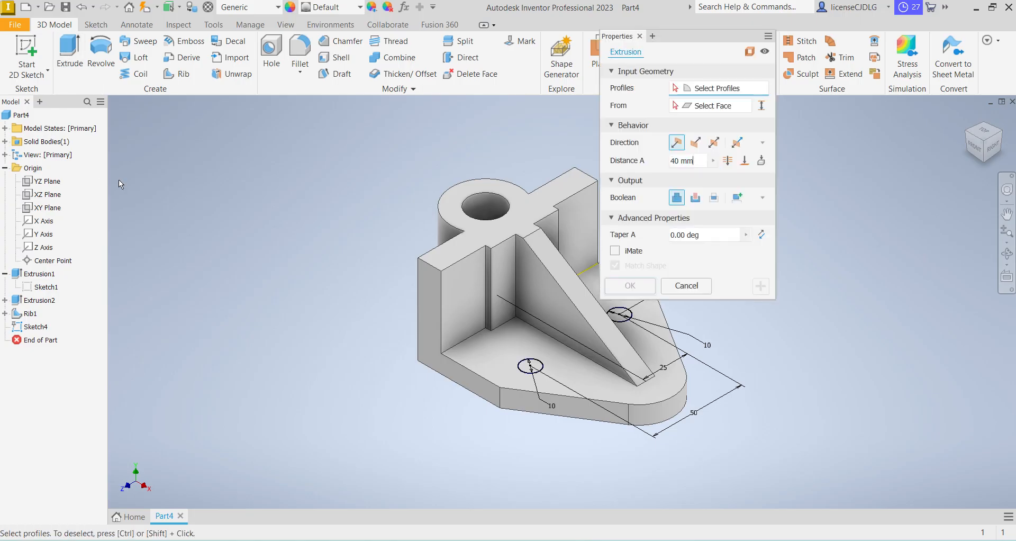
{"action": "left_click", "coordinate": [695, 198]}
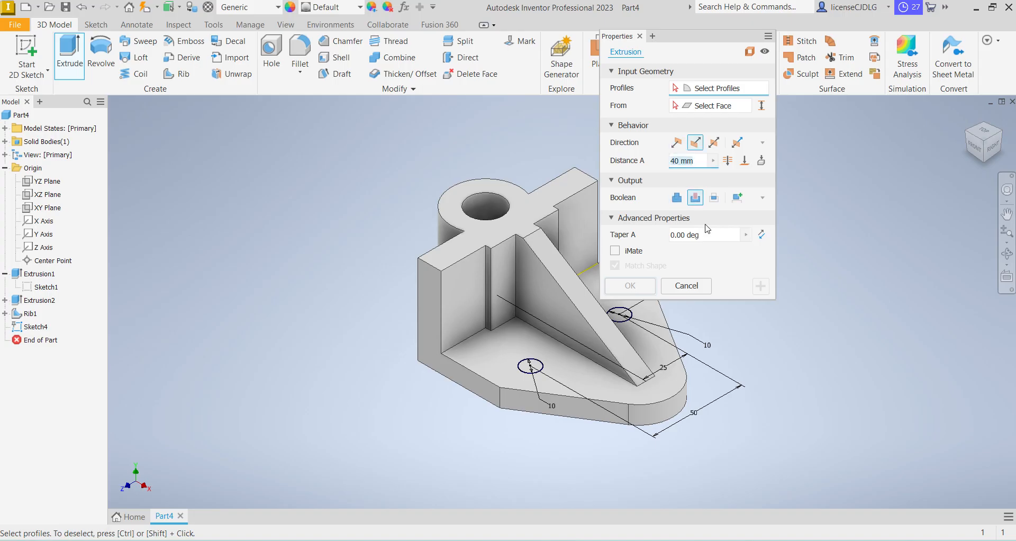
{"action": "left_click", "coordinate": [524, 369]}
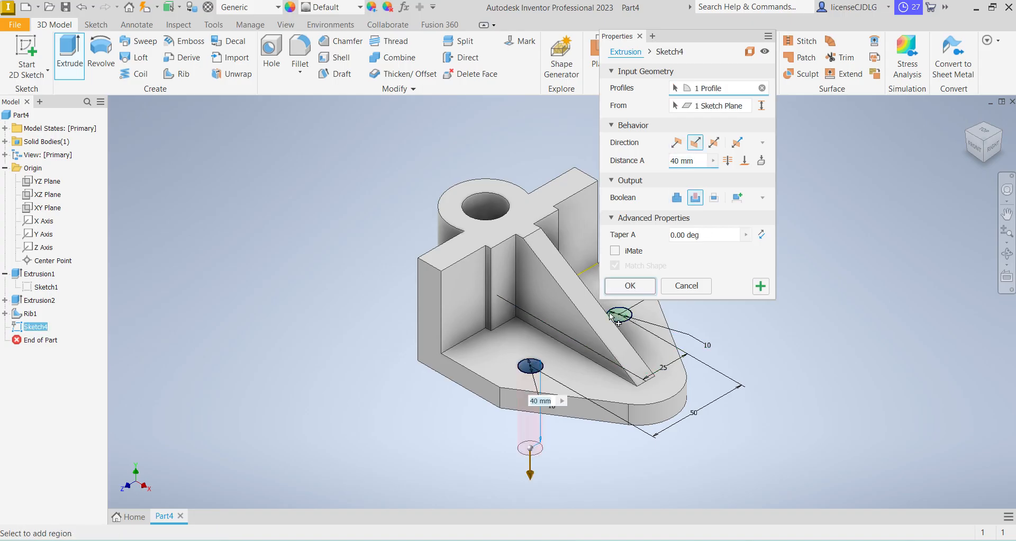
{"action": "left_click", "coordinate": [619, 314]}
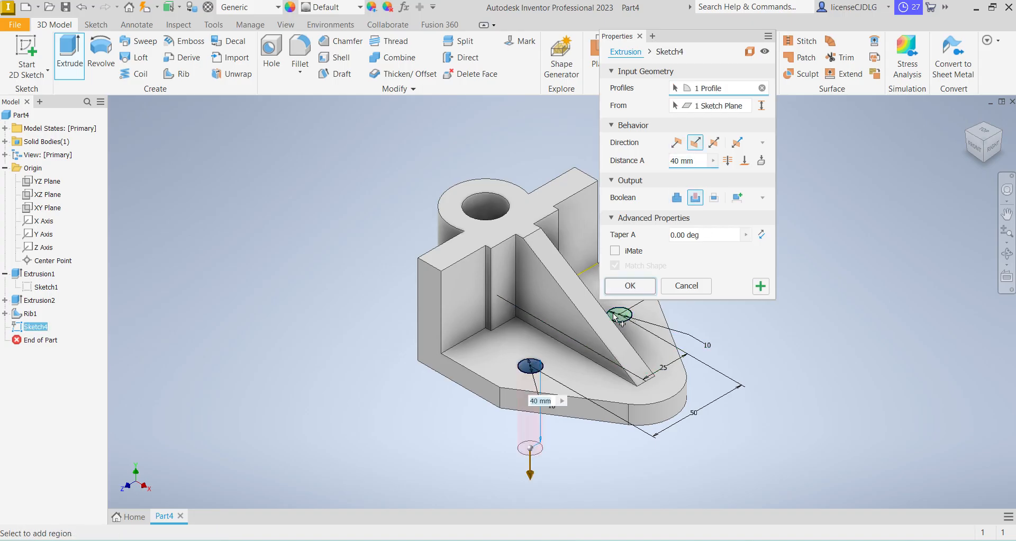
{"action": "left_click", "coordinate": [727, 160]}
{"action": "left_click", "coordinate": [638, 286]}
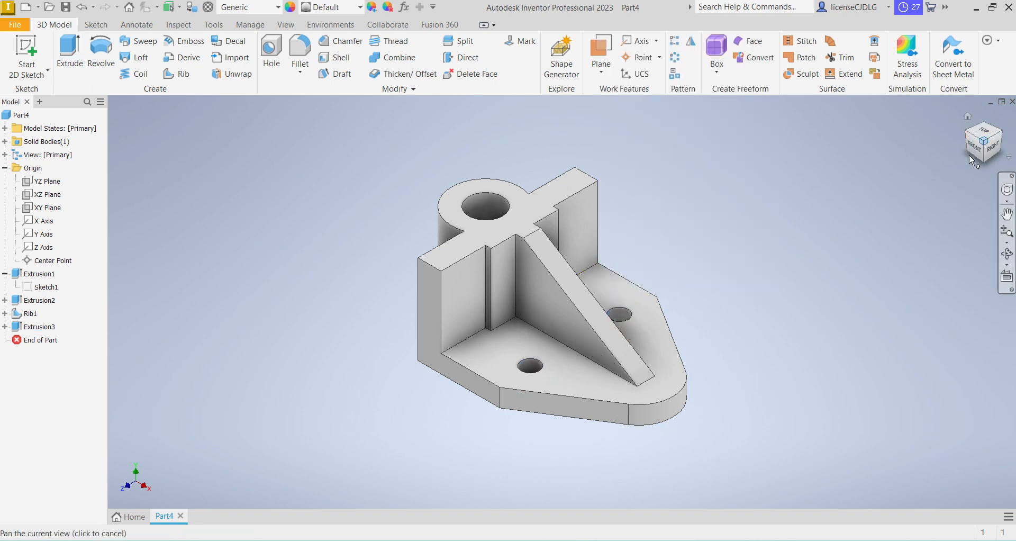
Check the base dimensions on the SK 26 drawing and set the straight side length in the base sketch to 59 mm
{"action": "middle_click_drag", "start_coordinate": [767, 351], "coordinate": [490, 349]}
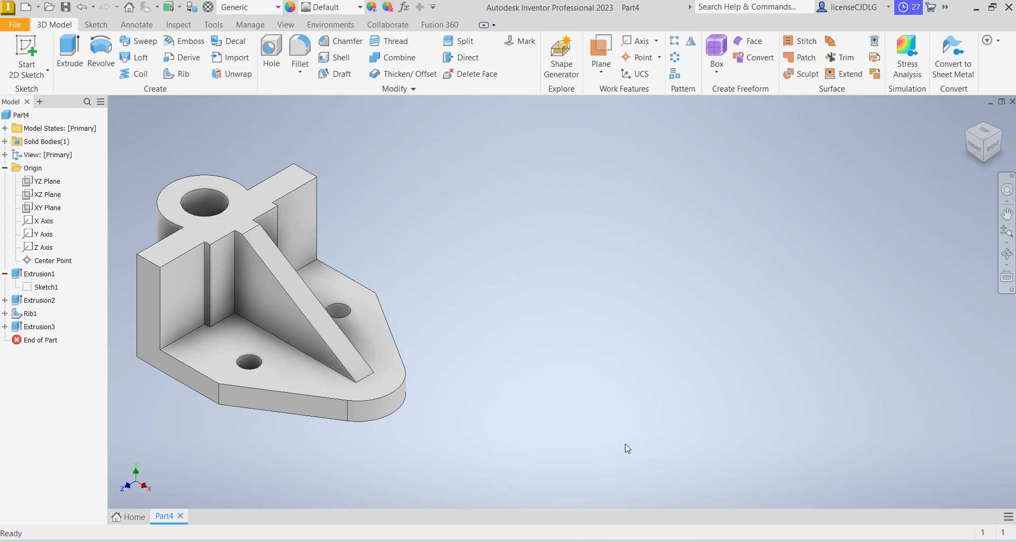
{"action": "mouse_move", "coordinate": [657, 540]}
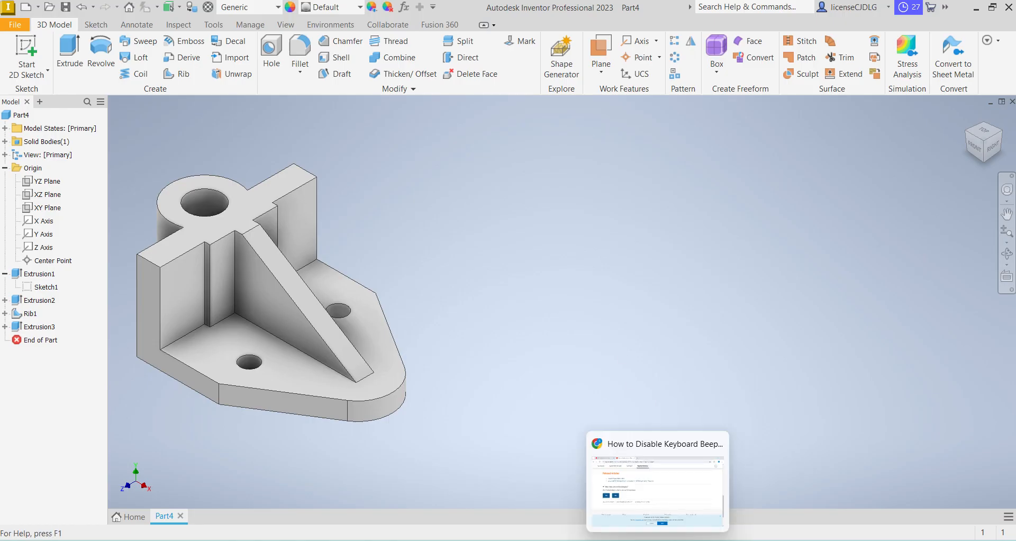
{"action": "left_click", "coordinate": [628, 540]}
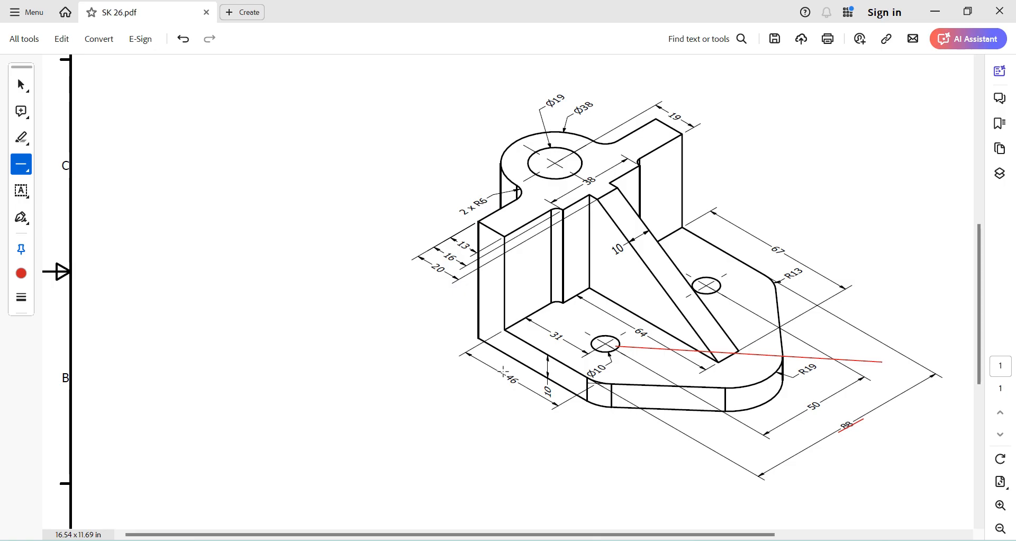
{"action": "key", "text": "alt+Tab"}
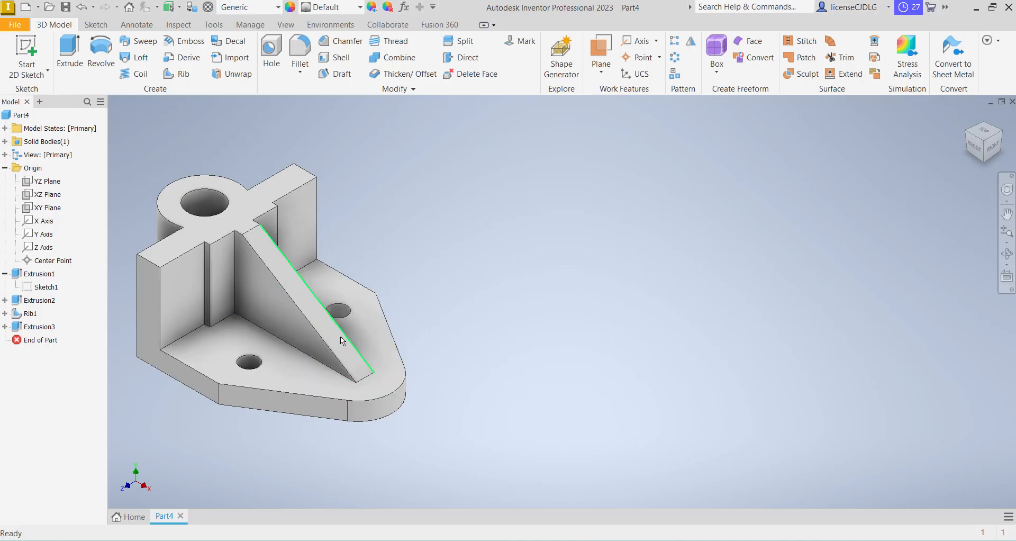
{"action": "left_click", "coordinate": [45, 287]}
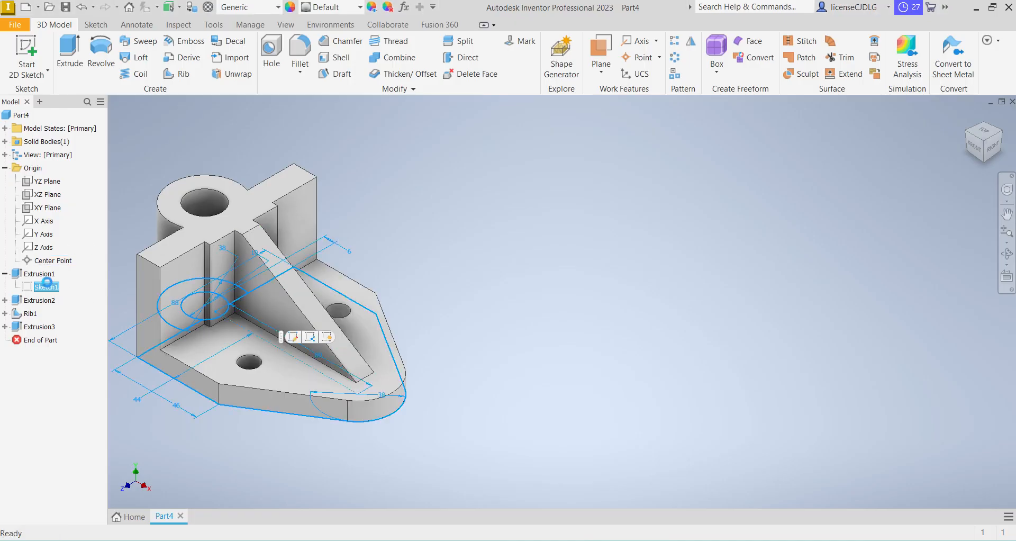
{"action": "right_click", "coordinate": [46, 285]}
{"action": "left_click", "coordinate": [90, 317]}
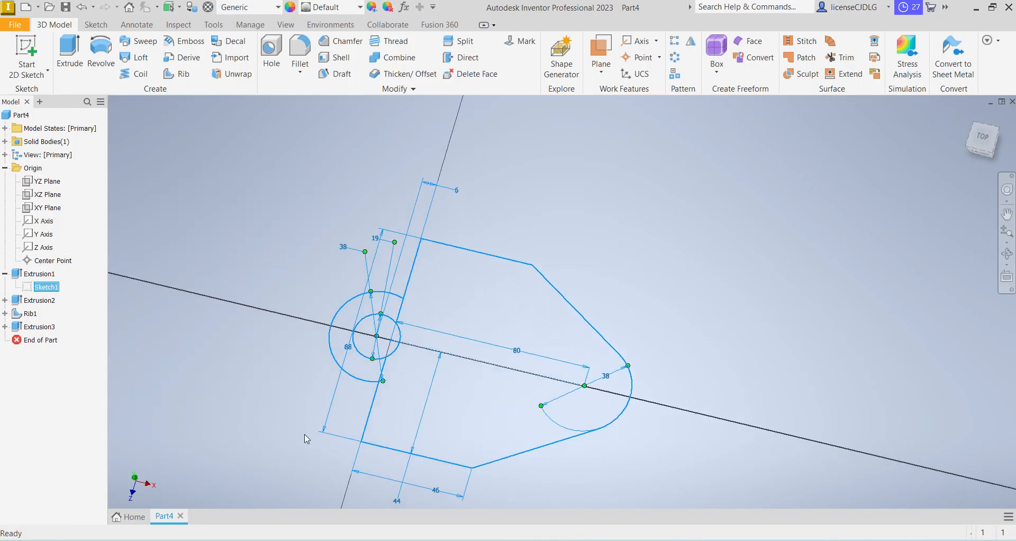
{"action": "double_click", "coordinate": [545, 449]}
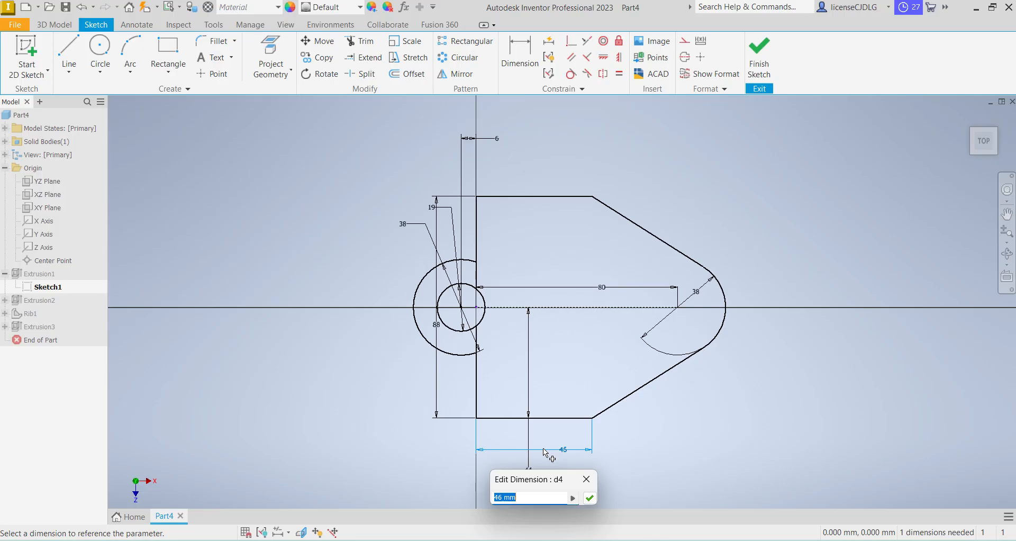
{"action": "type", "text": "59"}
{"action": "key", "text": "Return"}
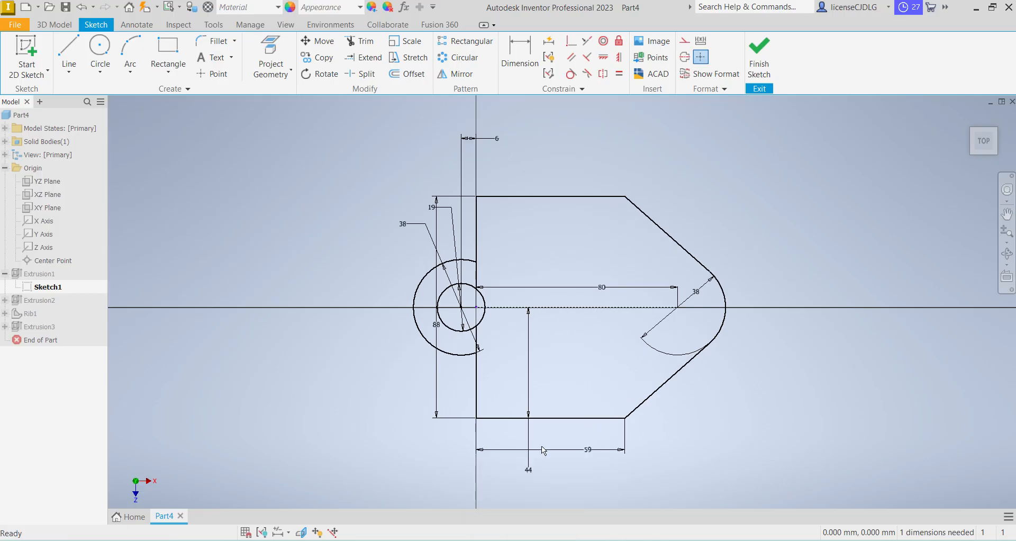
{"action": "left_click", "coordinate": [767, 64]}
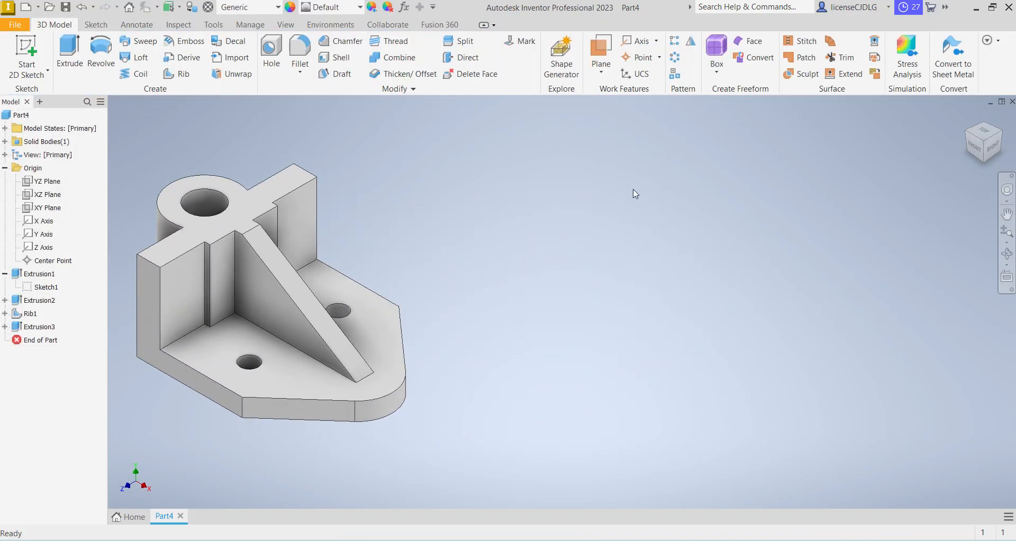
Fillet the two vertical corner edges where the base's straight sides meet its angled sides with a 13 mm radius
{"action": "left_click", "coordinate": [311, 49]}
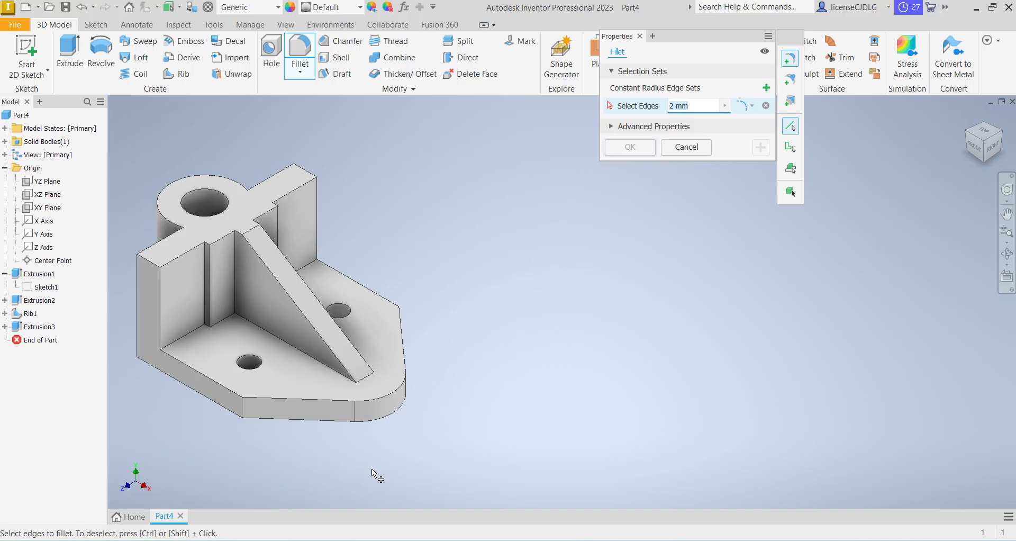
{"action": "type", "text": "13"}
{"action": "left_click", "coordinate": [242, 408]}
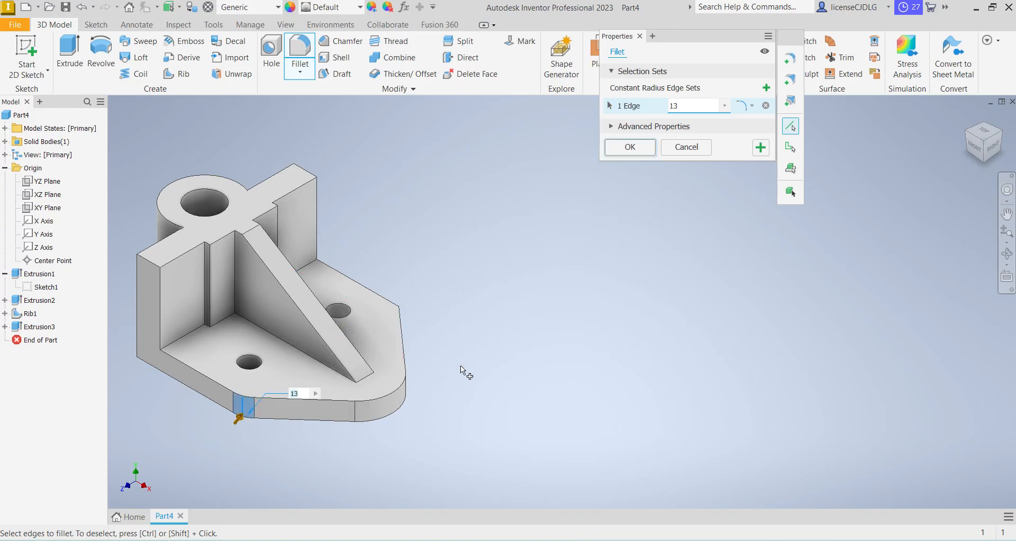
{"action": "middle_click_drag", "start_coordinate": [465, 386], "coordinate": [433, 341], "text": "shift"}
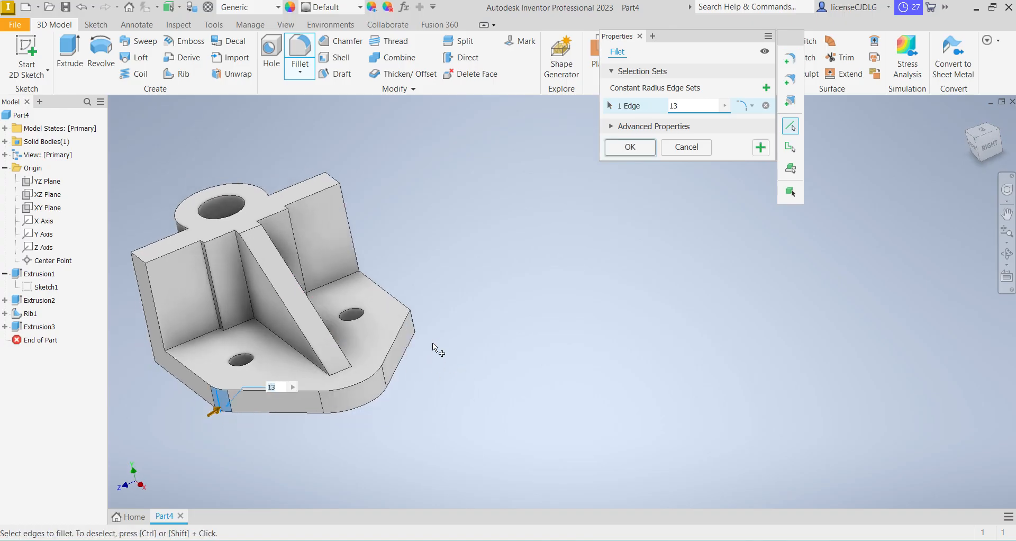
{"action": "left_click", "coordinate": [412, 323]}
{"action": "left_click", "coordinate": [633, 149]}
Inspect the bracket in isometric view and compare its shape with the SK 26 drawing in a smaller window over the model
{"action": "scroll", "coordinate": [555, 349], "scroll_direction": "down", "scroll_amount": 3}
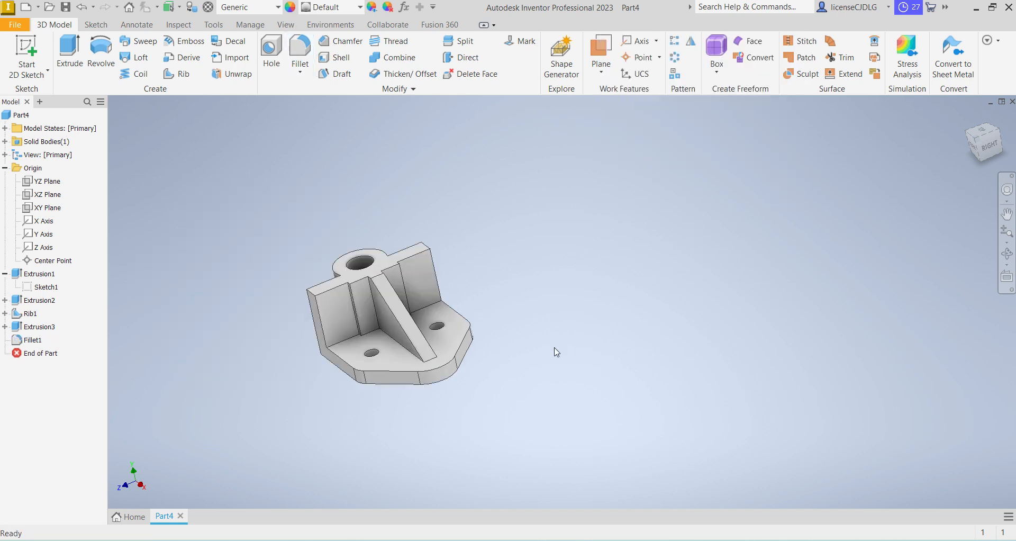
{"action": "middle_click_drag", "start_coordinate": [555, 349], "coordinate": [596, 369], "text": "shift"}
{"action": "scroll", "coordinate": [567, 364], "scroll_direction": "up", "scroll_amount": 3}
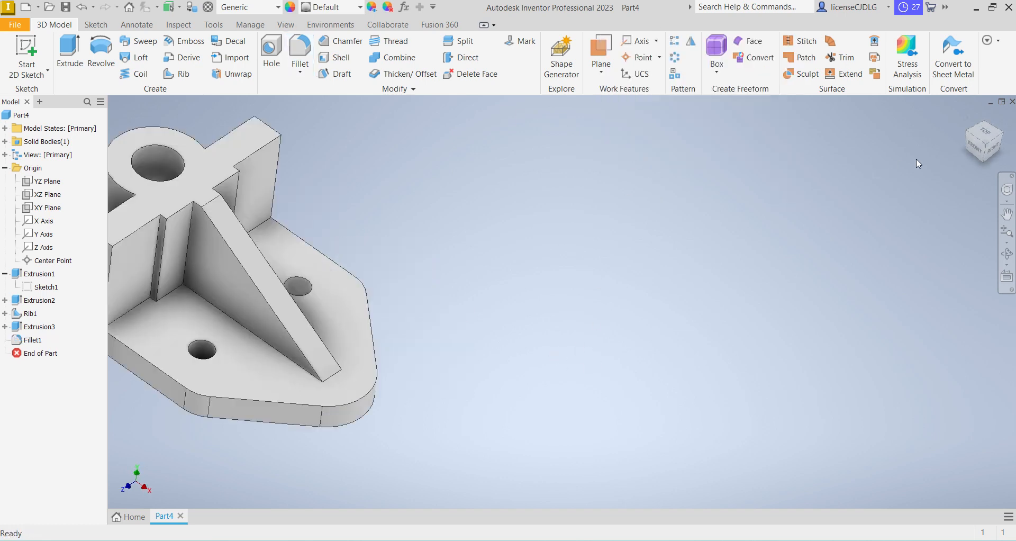
{"action": "left_click", "coordinate": [986, 146]}
{"action": "scroll", "coordinate": [708, 342], "scroll_direction": "up", "scroll_amount": 3}
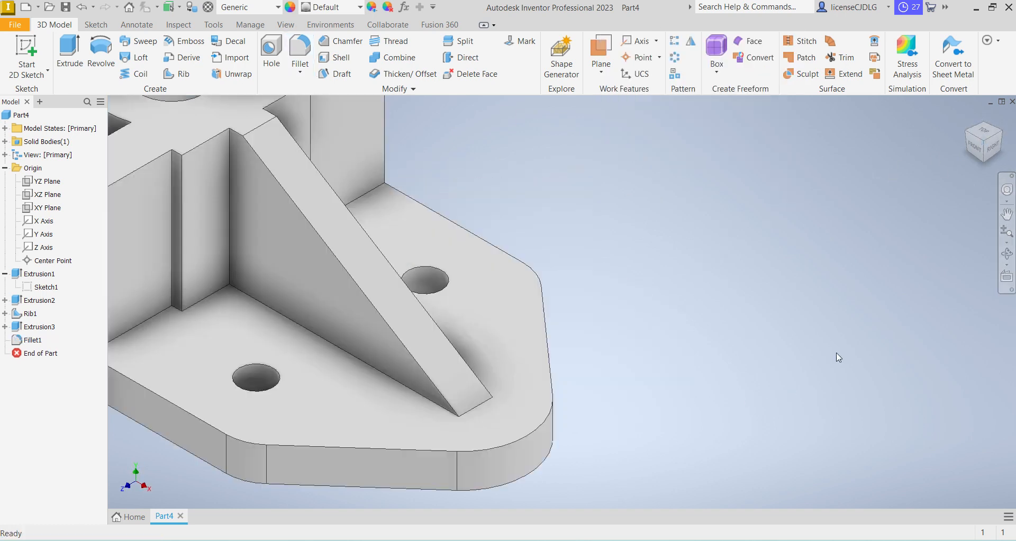
{"action": "scroll", "coordinate": [708, 399], "scroll_direction": "down", "scroll_amount": 3}
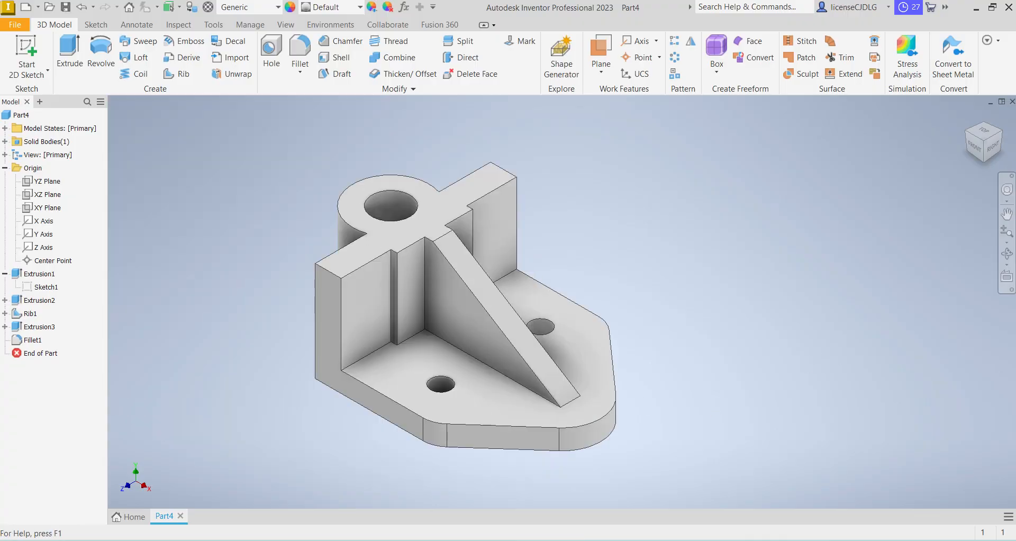
{"action": "key", "text": "alt+Tab"}
{"action": "left_click", "coordinate": [965, 12]}
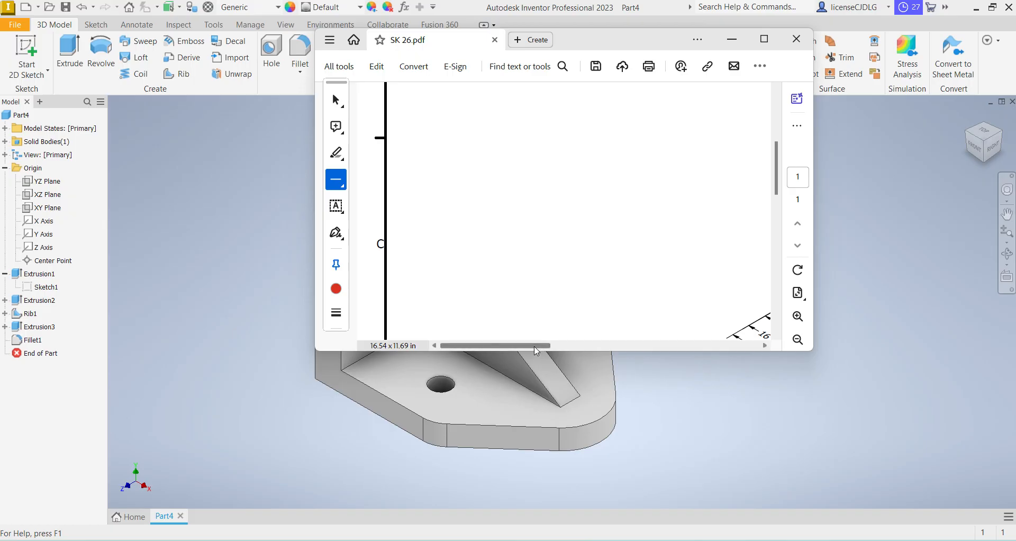
{"action": "left_click_drag", "start_coordinate": [536, 346], "coordinate": [634, 348]}
{"action": "scroll", "coordinate": [630, 236], "scroll_direction": "down", "scroll_amount": 5}
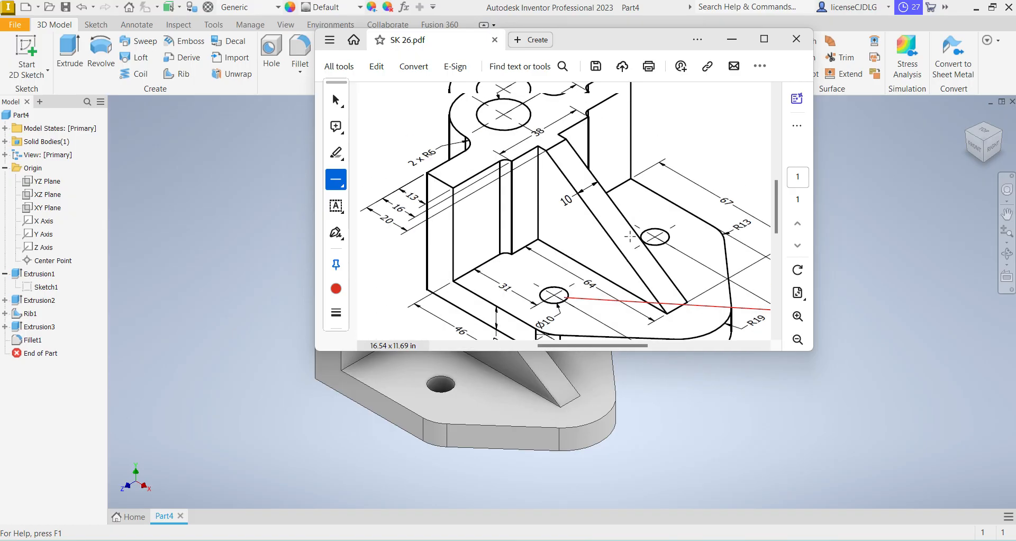
{"action": "left_click", "coordinate": [798, 339]}
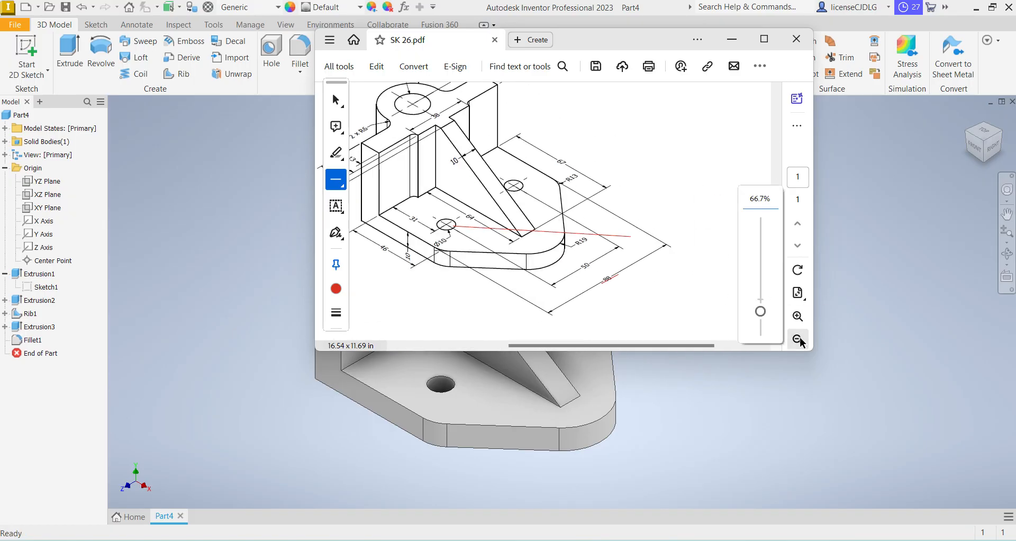
{"action": "left_click_drag", "start_coordinate": [550, 347], "coordinate": [513, 348]}
{"action": "left_click_drag", "start_coordinate": [632, 43], "coordinate": [896, 167]}
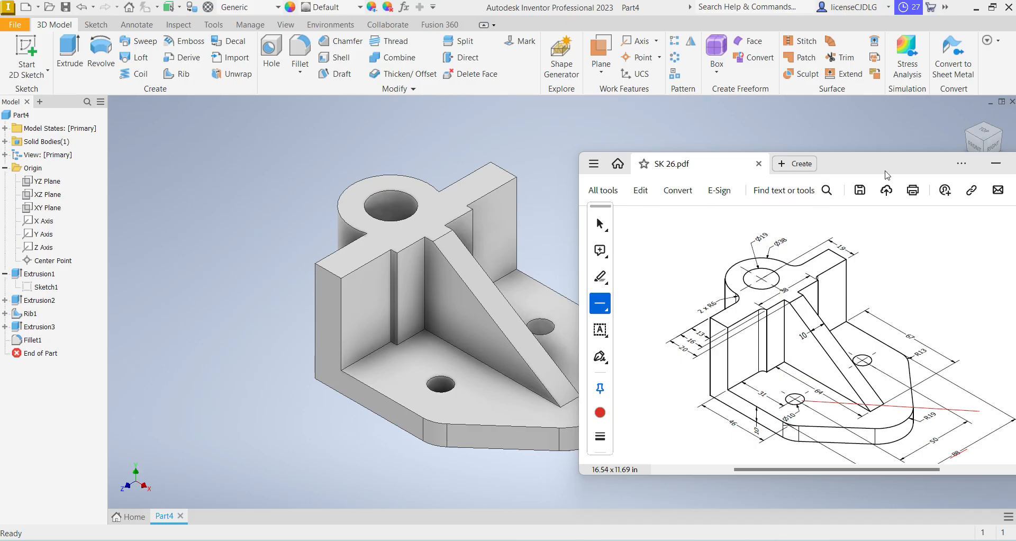
{"action": "left_click_drag", "start_coordinate": [888, 170], "coordinate": [740, 171]}
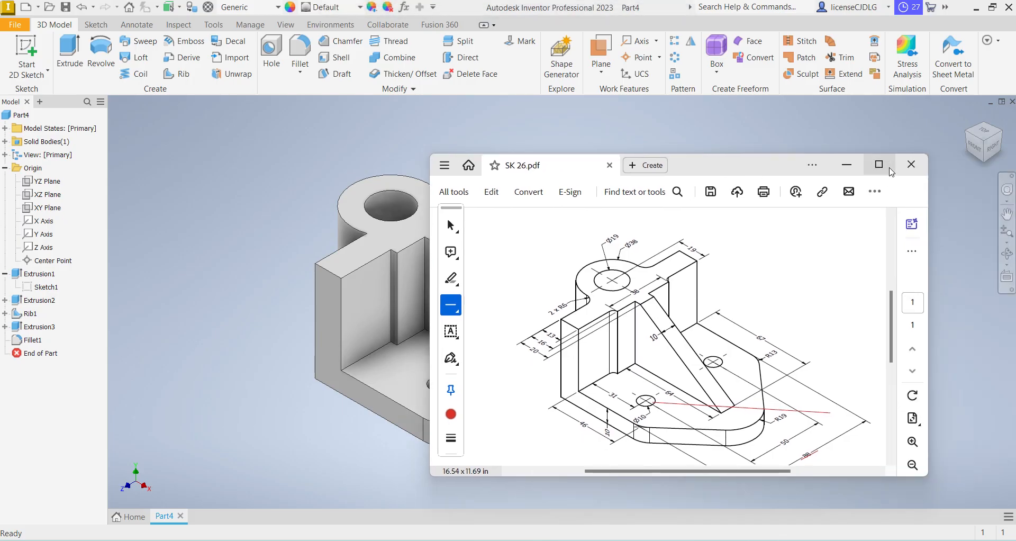
{"action": "left_click", "coordinate": [851, 165]}
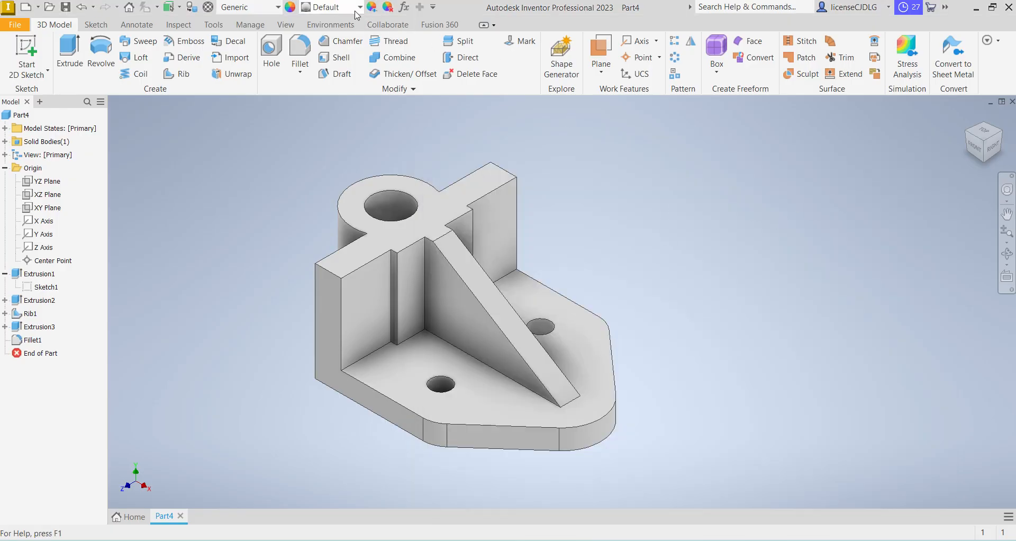
Assign the material Steel, Cast from the Inventor Material Library to the bracket
{"action": "left_click", "coordinate": [267, 6]}
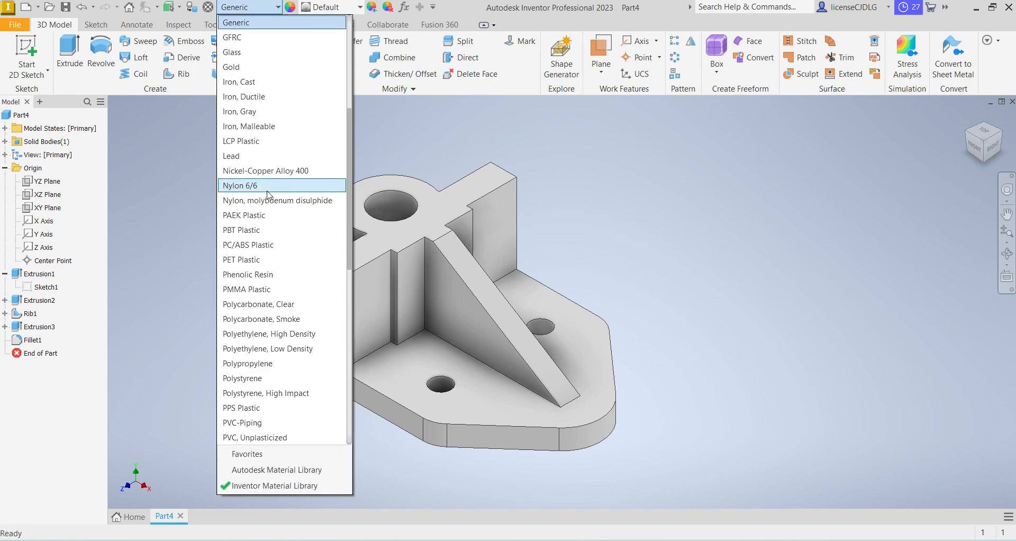
{"action": "scroll", "coordinate": [268, 196], "scroll_direction": "down", "scroll_amount": 2}
{"action": "scroll", "coordinate": [270, 260], "scroll_direction": "down", "scroll_amount": 3}
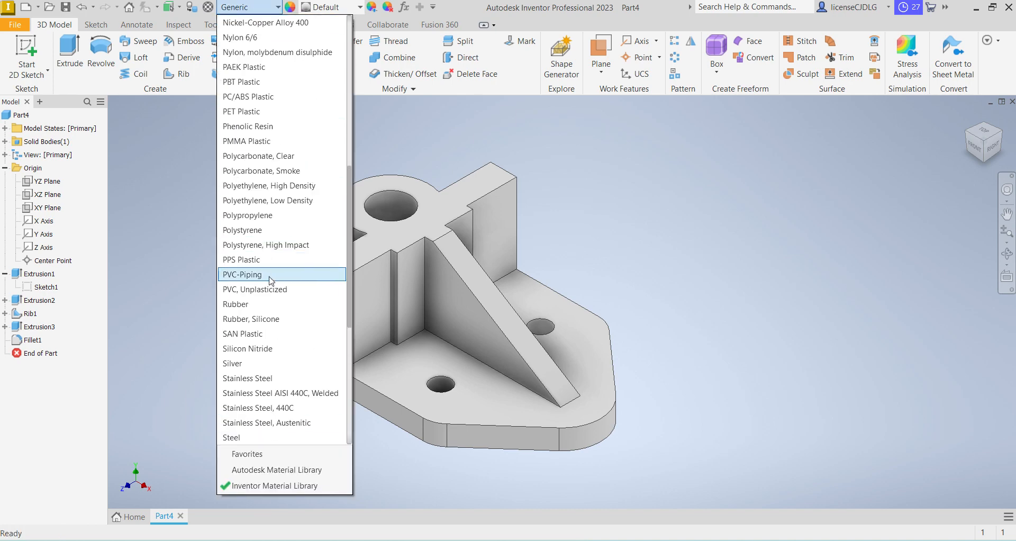
{"action": "scroll", "coordinate": [269, 286], "scroll_direction": "down", "scroll_amount": 4}
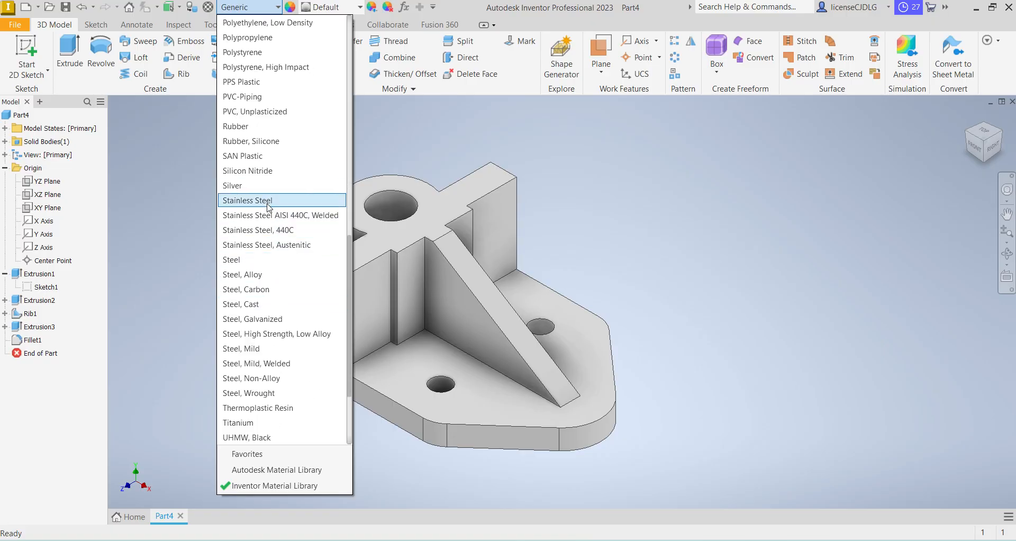
{"action": "left_click", "coordinate": [269, 304]}
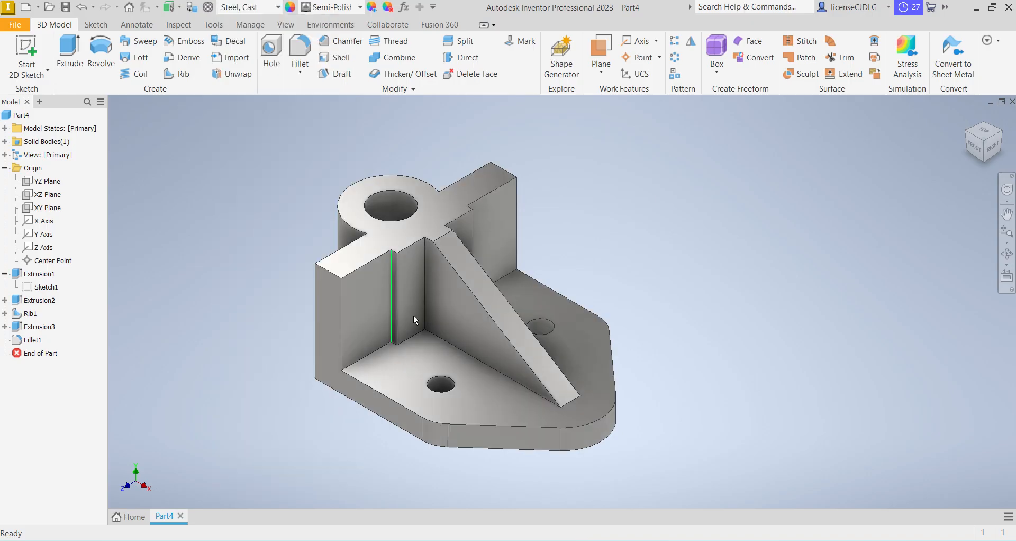
Change the bracket's appearance to Steel - Cast
{"action": "left_click", "coordinate": [325, 11]}
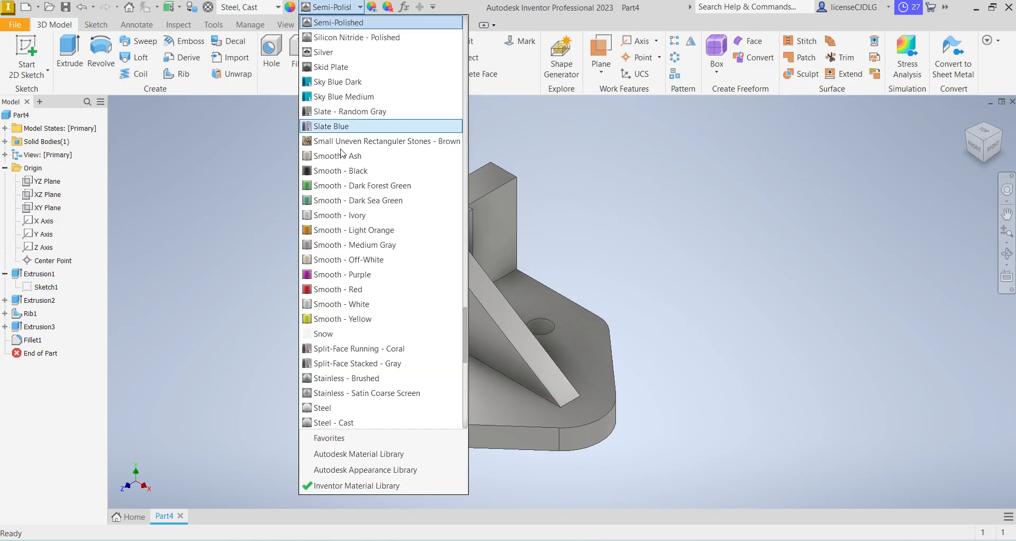
{"action": "scroll", "coordinate": [368, 225], "scroll_direction": "up", "scroll_amount": 1}
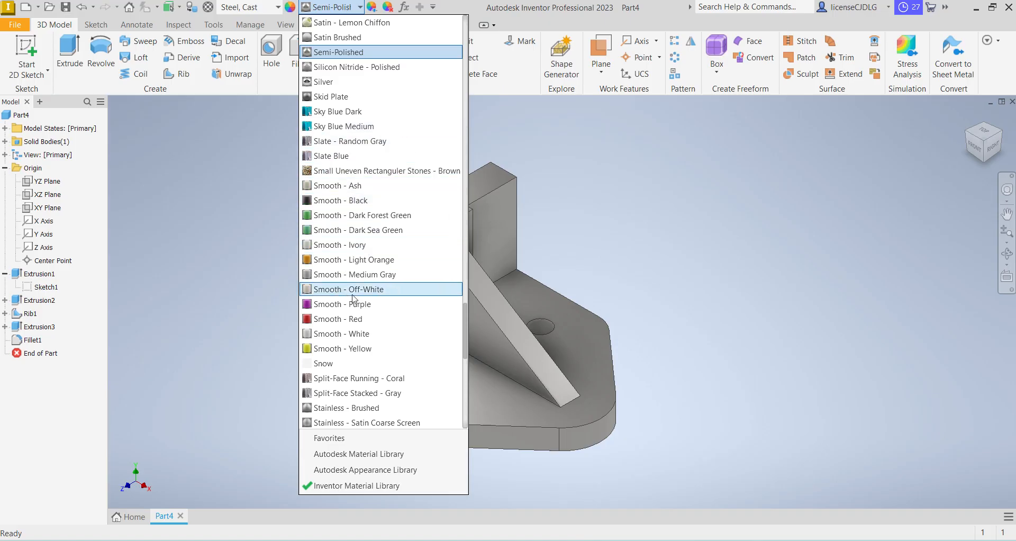
{"action": "scroll", "coordinate": [365, 229], "scroll_direction": "down", "scroll_amount": 2}
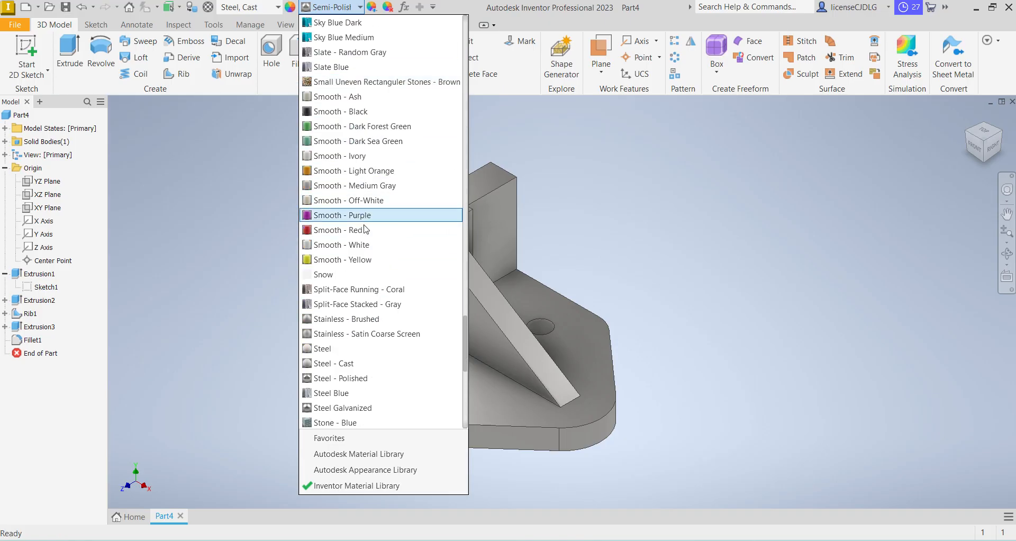
{"action": "left_click", "coordinate": [350, 364]}
{"action": "scroll", "coordinate": [747, 360], "scroll_direction": "up", "scroll_amount": 3}
{"action": "scroll", "coordinate": [680, 359], "scroll_direction": "down", "scroll_amount": 2}
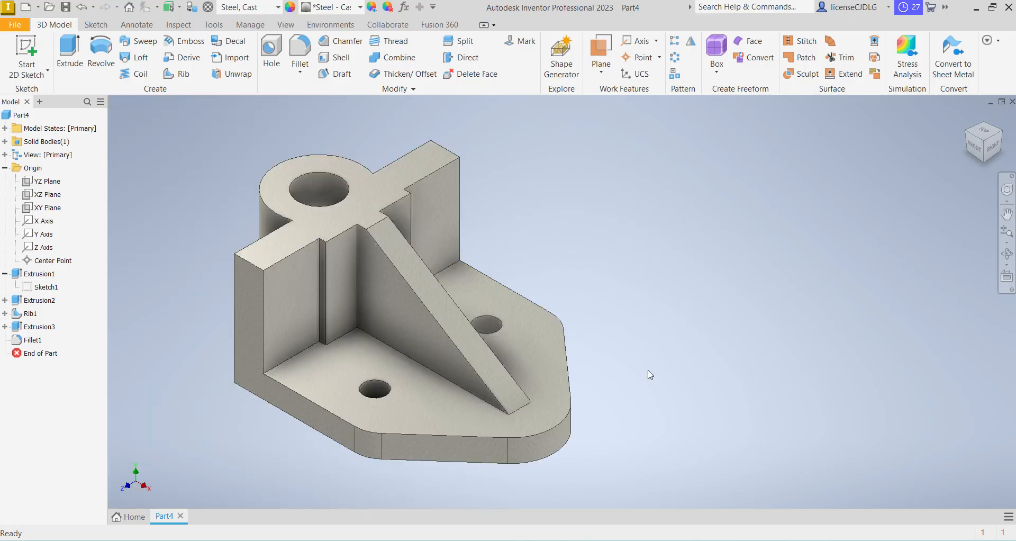
{"action": "scroll", "coordinate": [666, 377], "scroll_direction": "up", "scroll_amount": 3}
{"action": "scroll", "coordinate": [642, 374], "scroll_direction": "down", "scroll_amount": 2}
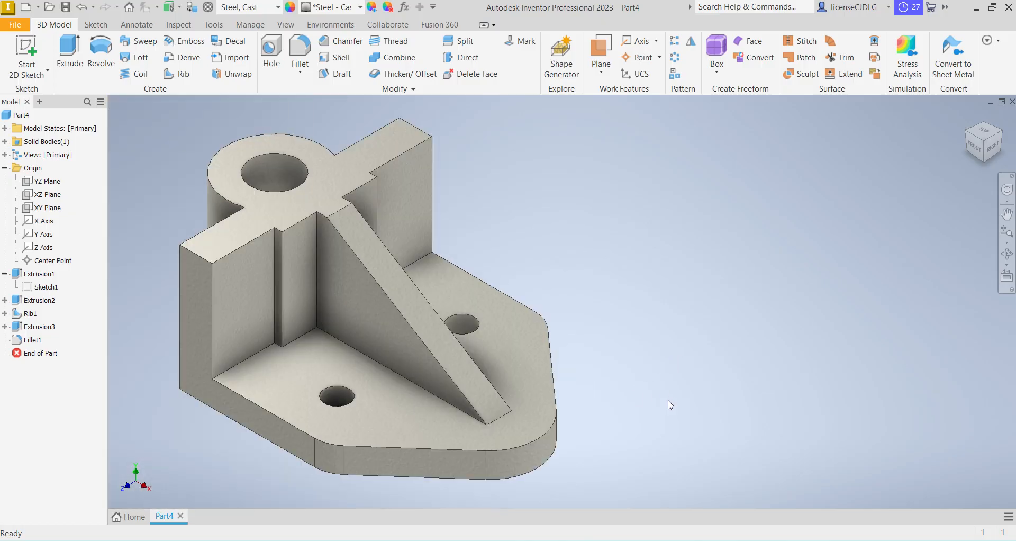